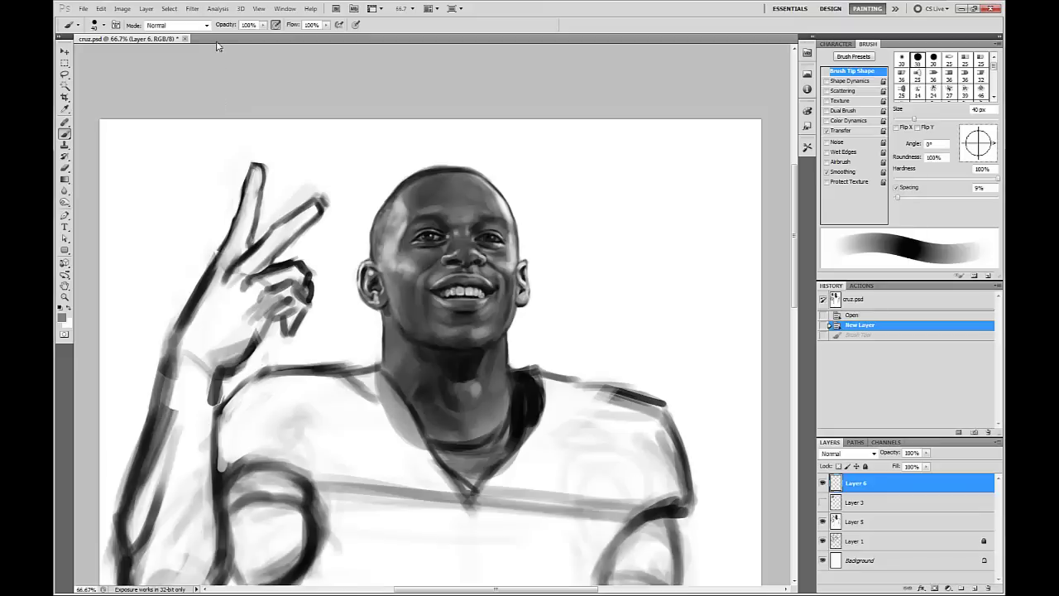
Look over the whole character sketch, from the painted head and raised hand down to the torso and arms.
{"action": "mouse_move", "coordinate": [494, 318]}
{"action": "left_mouse_down"}
{"action": "mouse_move", "coordinate": [650, 340]}
{"action": "mouse_move", "coordinate": [608, 307]}
{"action": "mouse_move", "coordinate": [578, 328]}
{"action": "left_mouse_up"}
{"action": "left_click_drag", "start_coordinate": [583, 122], "coordinate": [677, 305]}
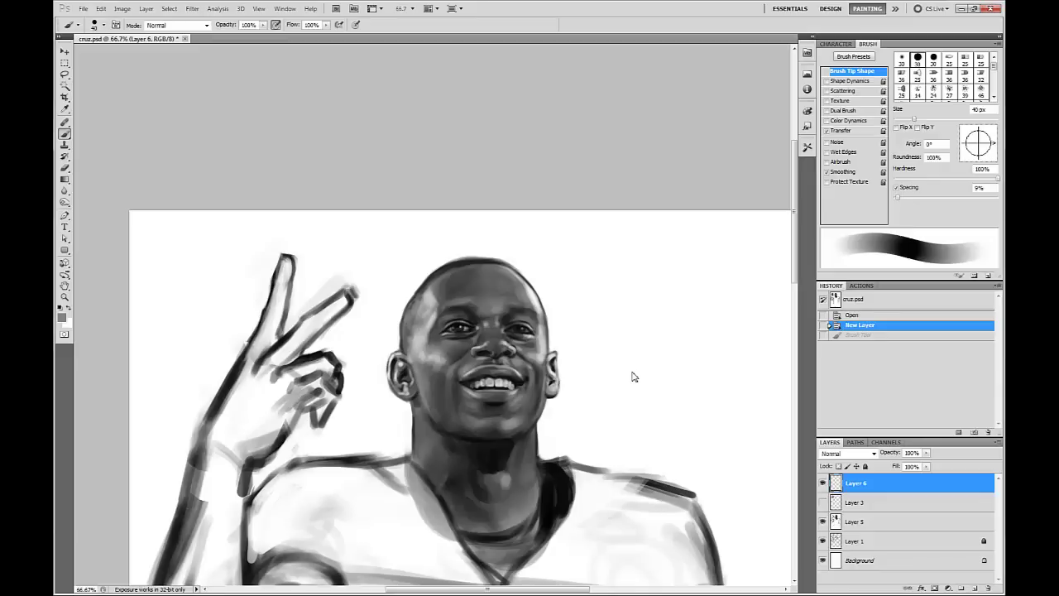
{"action": "key", "text": "ctrl+minus"}
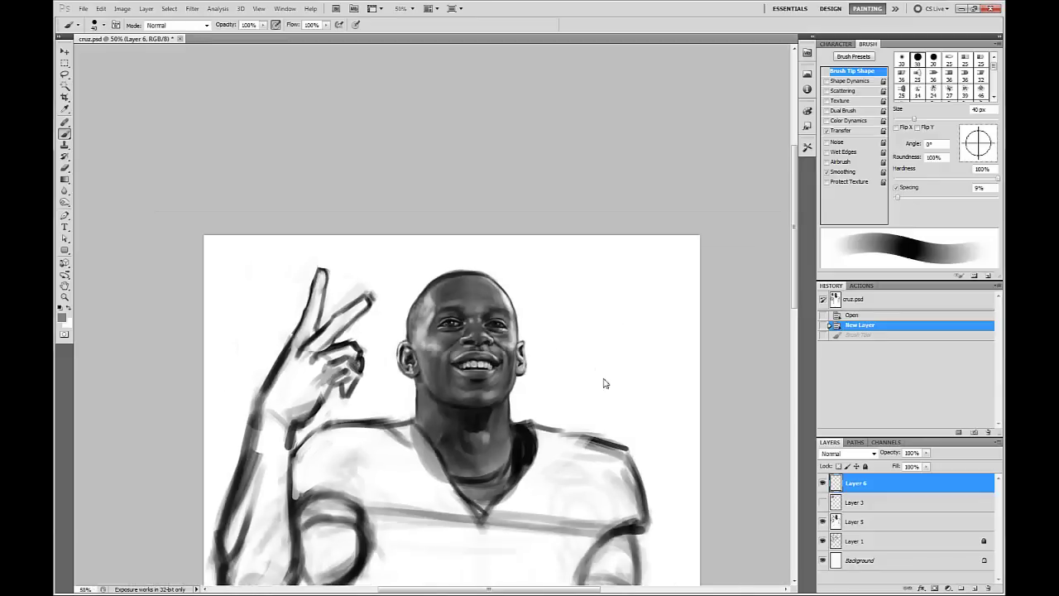
{"action": "left_click_drag", "start_coordinate": [584, 474], "coordinate": [557, 293]}
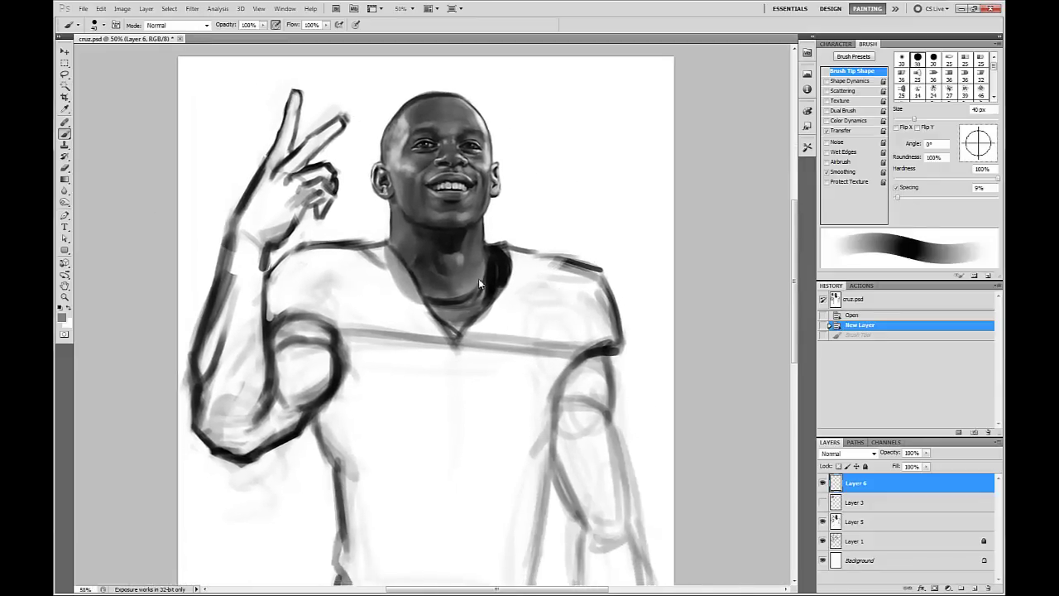
{"action": "key", "text": "ctrl+minus"}
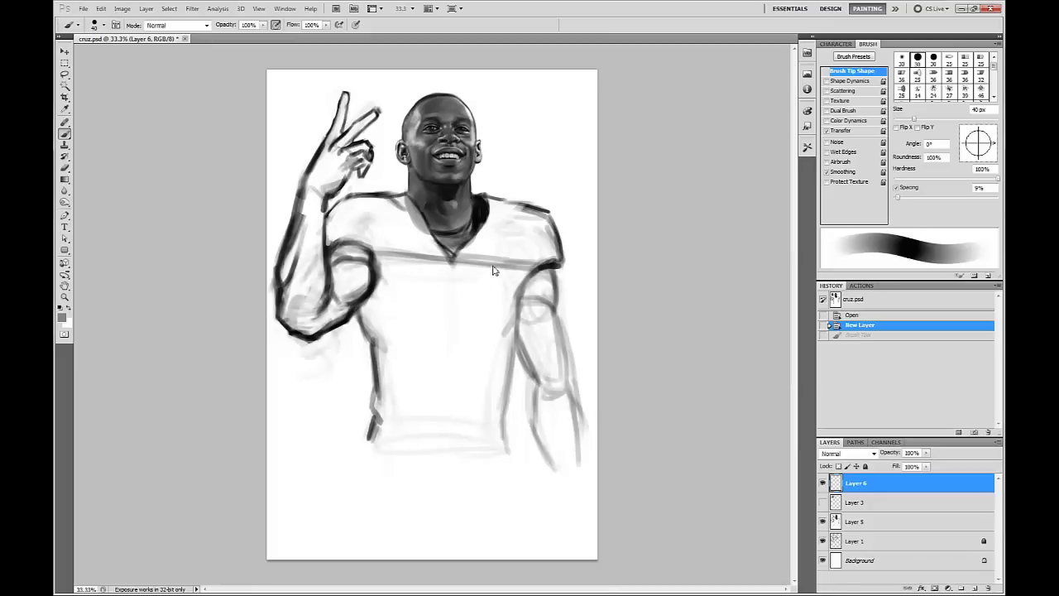
{"action": "key", "text": "ctrl+plus"}
{"action": "key", "text": "ctrl+plus"}
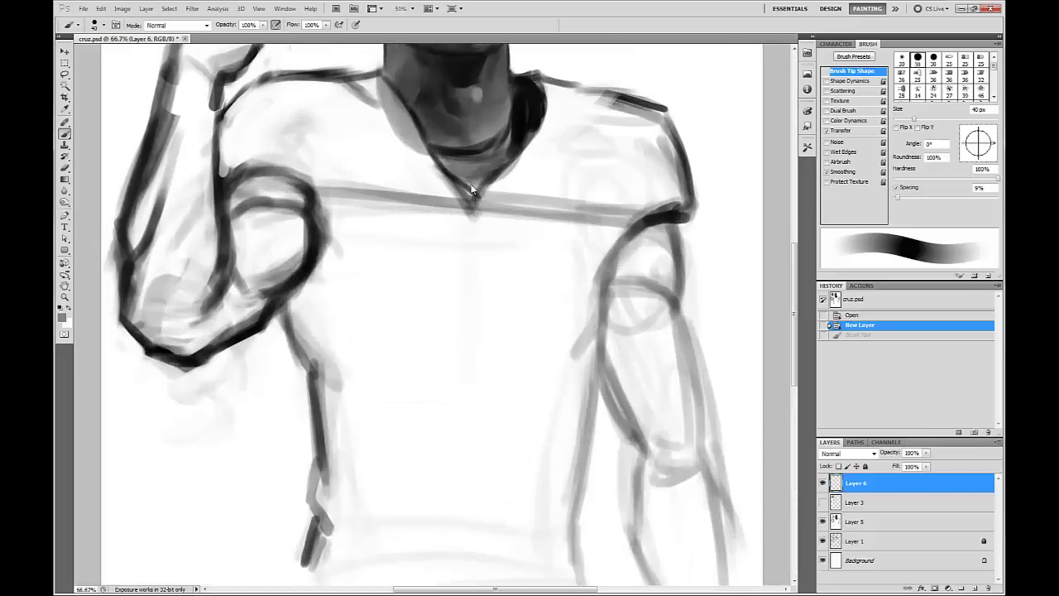
{"action": "left_click_drag", "start_coordinate": [470, 180], "coordinate": [480, 427]}
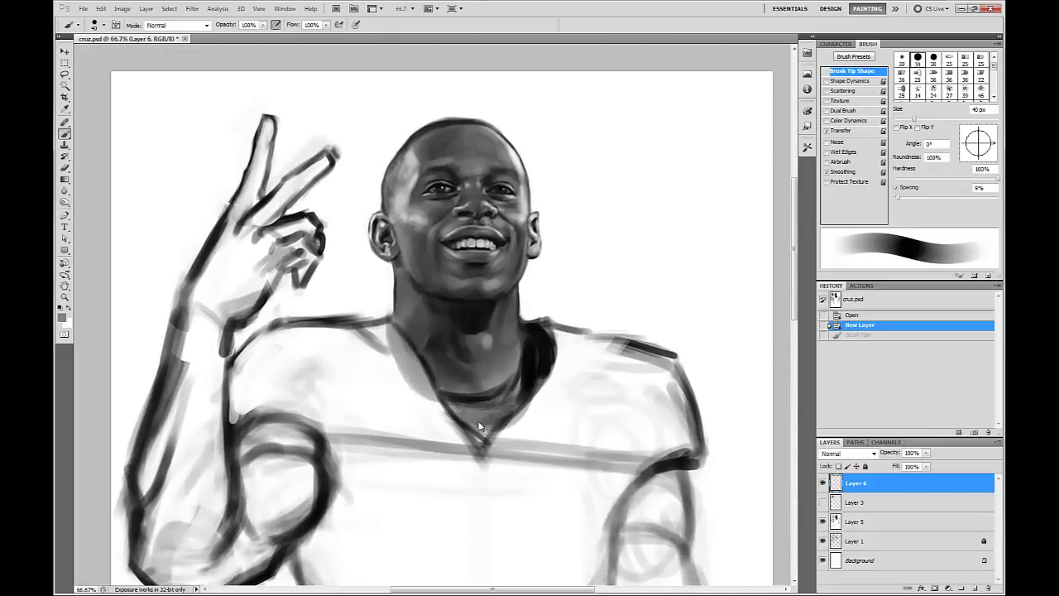
Open the recent file ref.PSD and move its window out of the way of the painting.
{"action": "left_click", "coordinate": [83, 8]}
{"action": "mouse_move", "coordinate": [143, 93]}
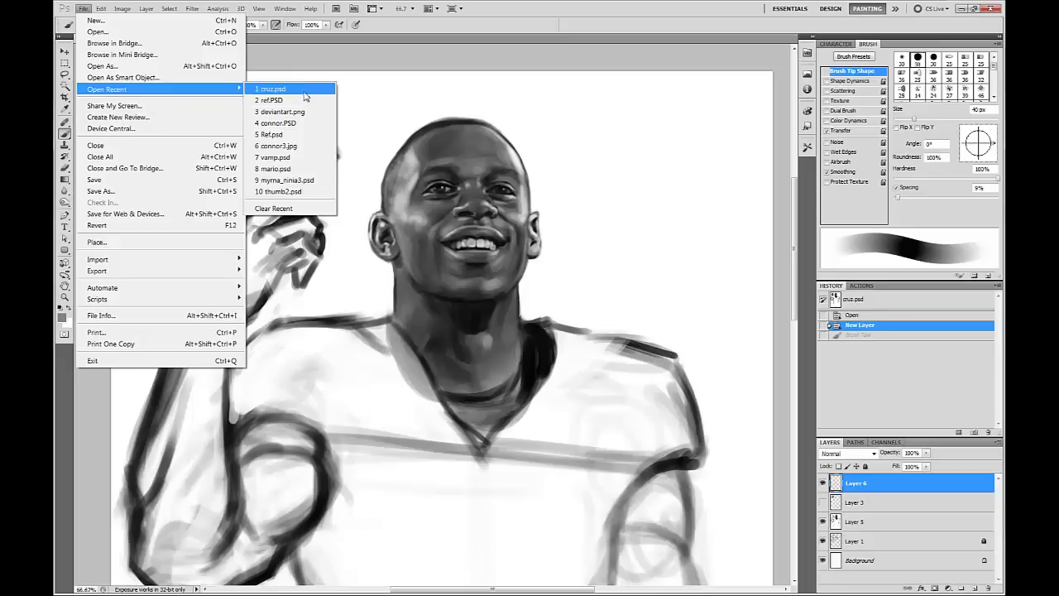
{"action": "left_click", "coordinate": [306, 100]}
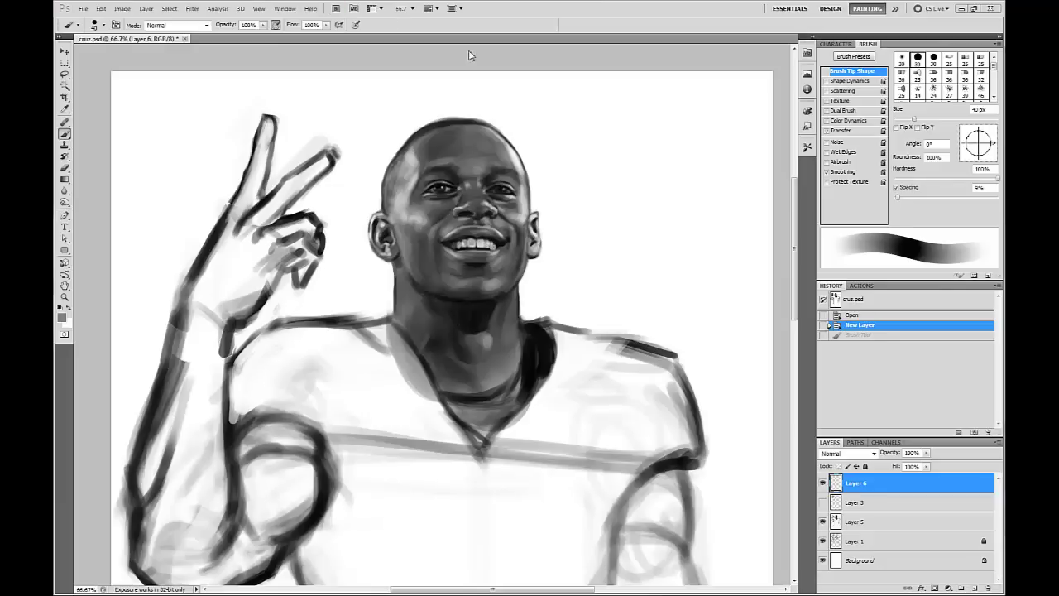
{"action": "left_click", "coordinate": [84, 8]}
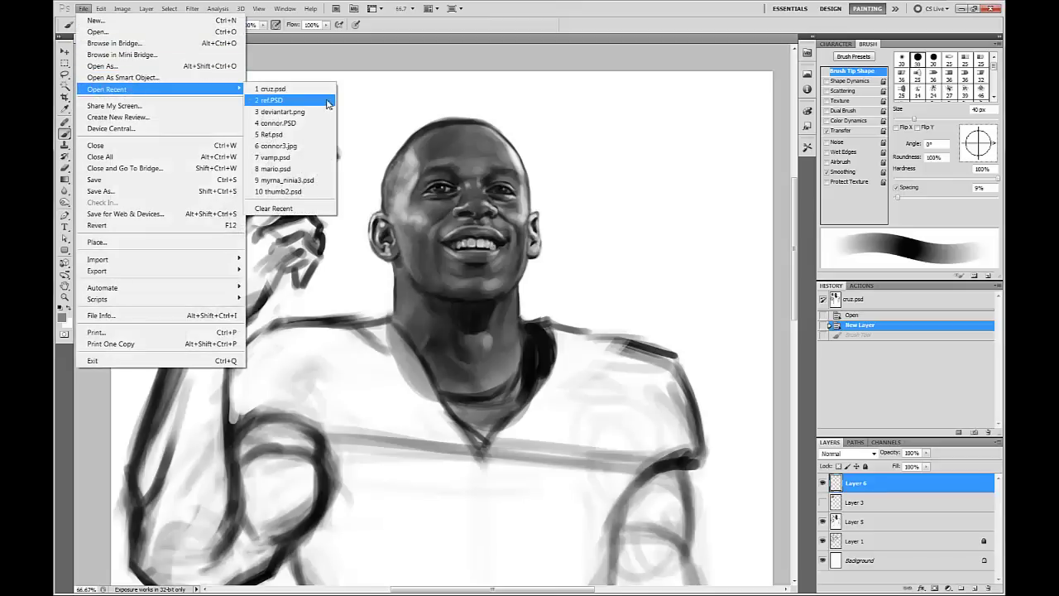
{"action": "left_click", "coordinate": [305, 103]}
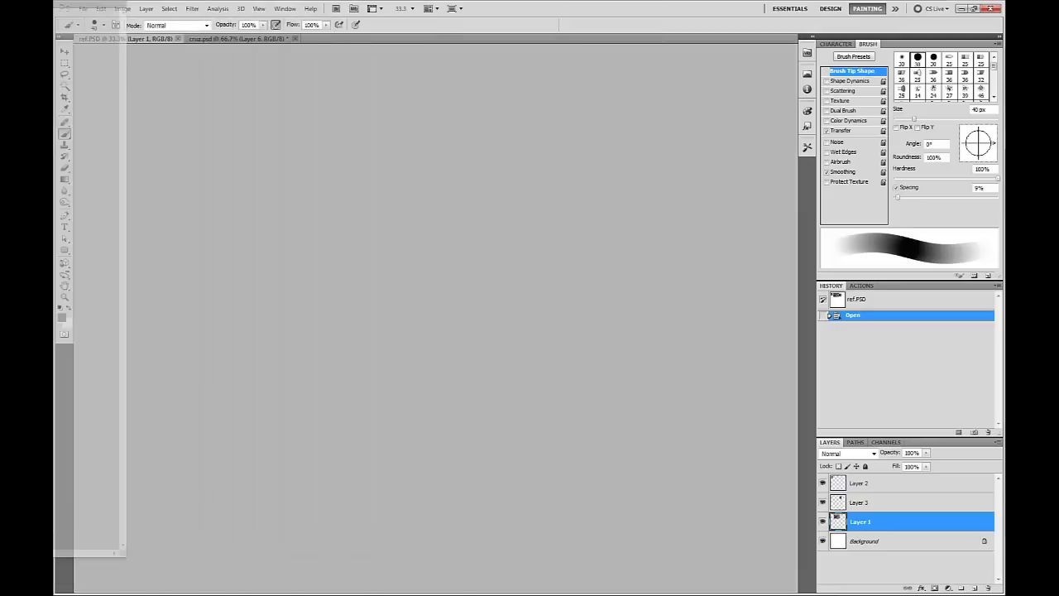
{"action": "left_click_drag", "start_coordinate": [124, 39], "coordinate": [54, 39]}
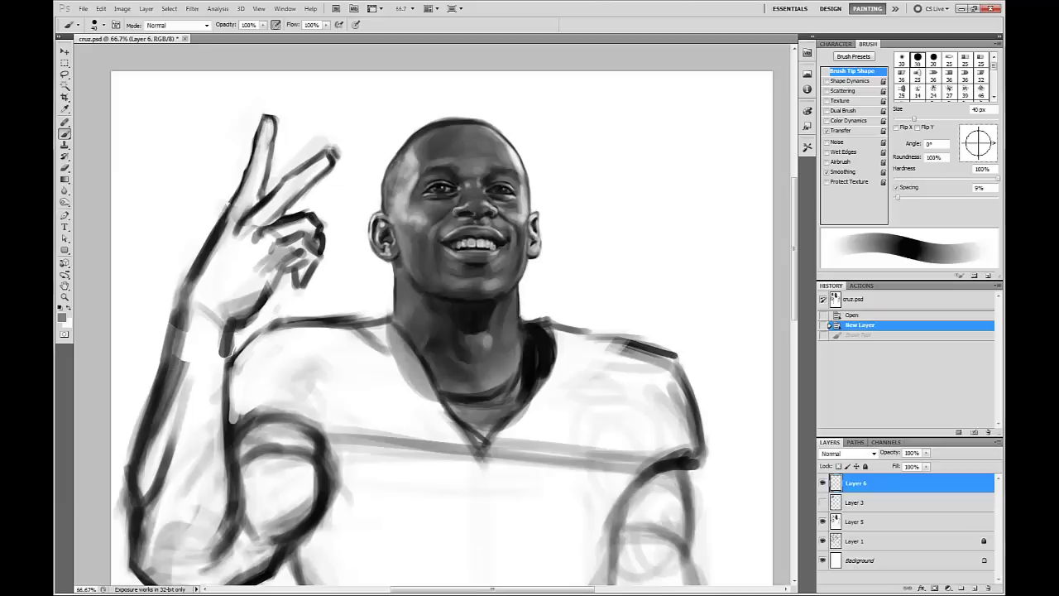
Desaturate the reference picture on Layer 1 of ref.PSD with Hue/Saturation and return to cruz.psd.
{"action": "left_click", "coordinate": [55, 166]}
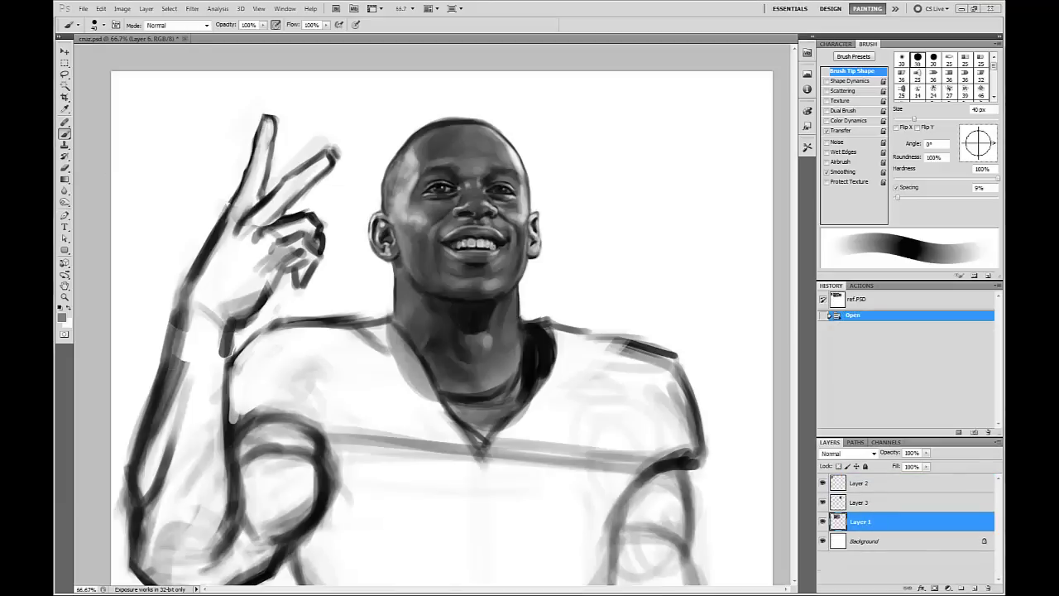
{"action": "key", "text": "ctrl+u"}
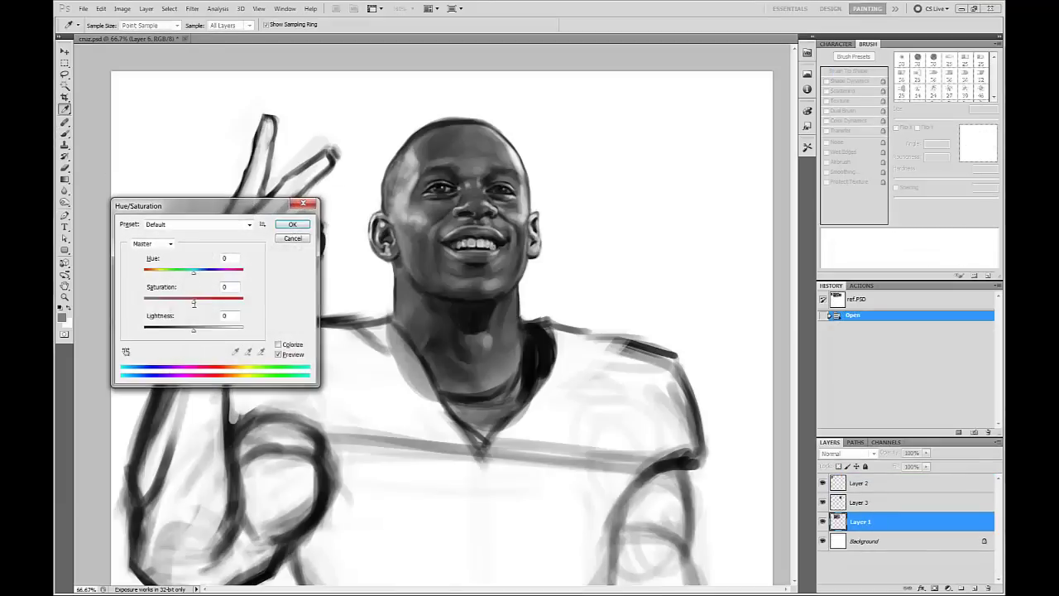
{"action": "left_click_drag", "start_coordinate": [194, 299], "coordinate": [152, 300]}
{"action": "key", "text": "Return"}
{"action": "key", "text": "b"}
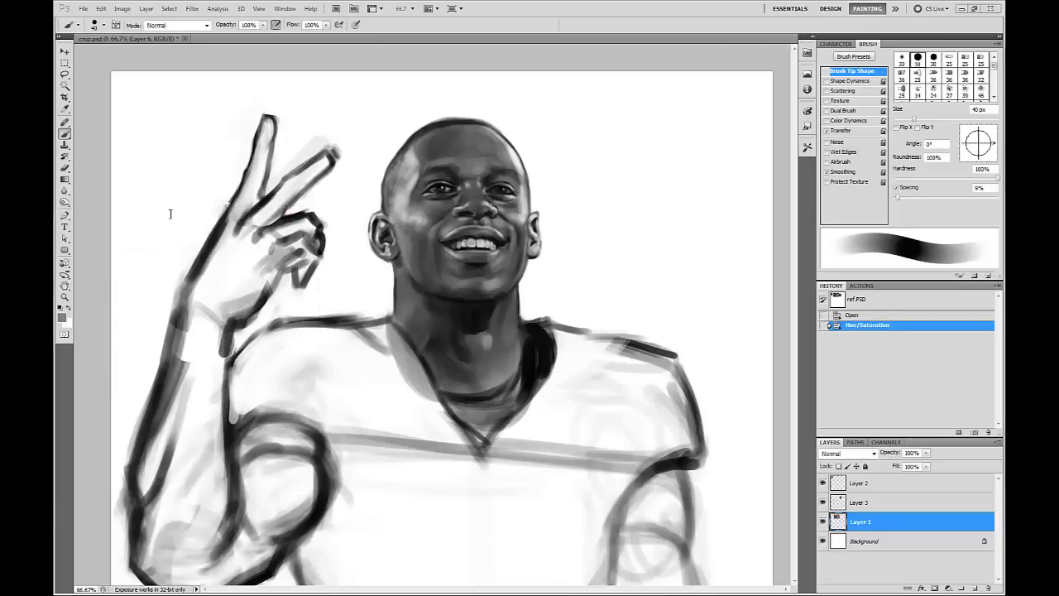
{"action": "left_click", "coordinate": [614, 299]}
Sample black from the collar's dark inner side and hide Layer 5 and Layer 6.
{"action": "key", "text": "ctrl+minus"}
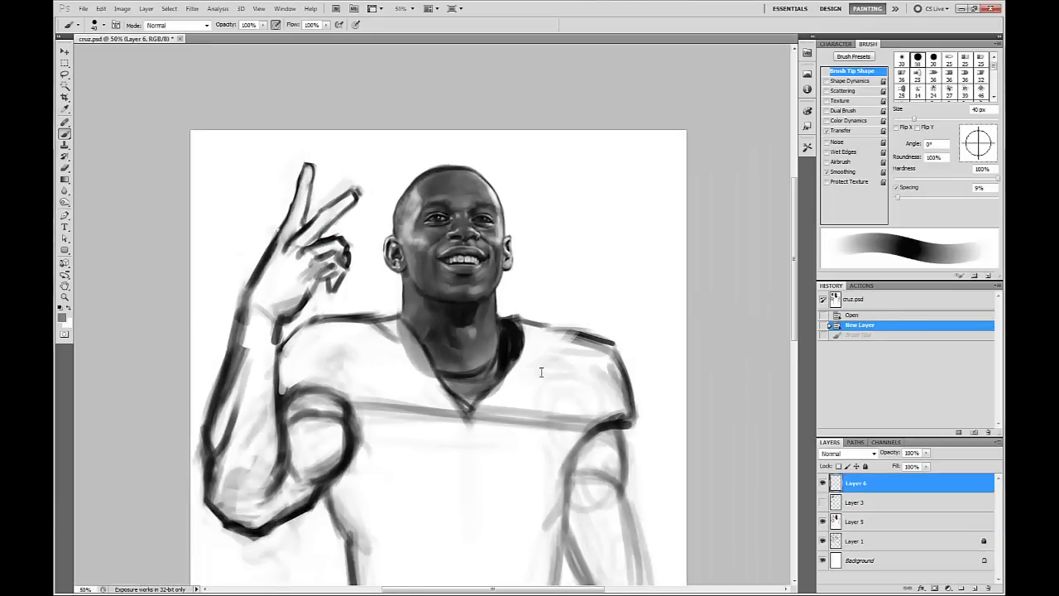
{"action": "mouse_move", "coordinate": [481, 421]}
{"action": "left_mouse_down"}
{"action": "mouse_move", "coordinate": [501, 418]}
{"action": "mouse_move", "coordinate": [483, 434]}
{"action": "mouse_move", "coordinate": [480, 400]}
{"action": "left_mouse_up"}
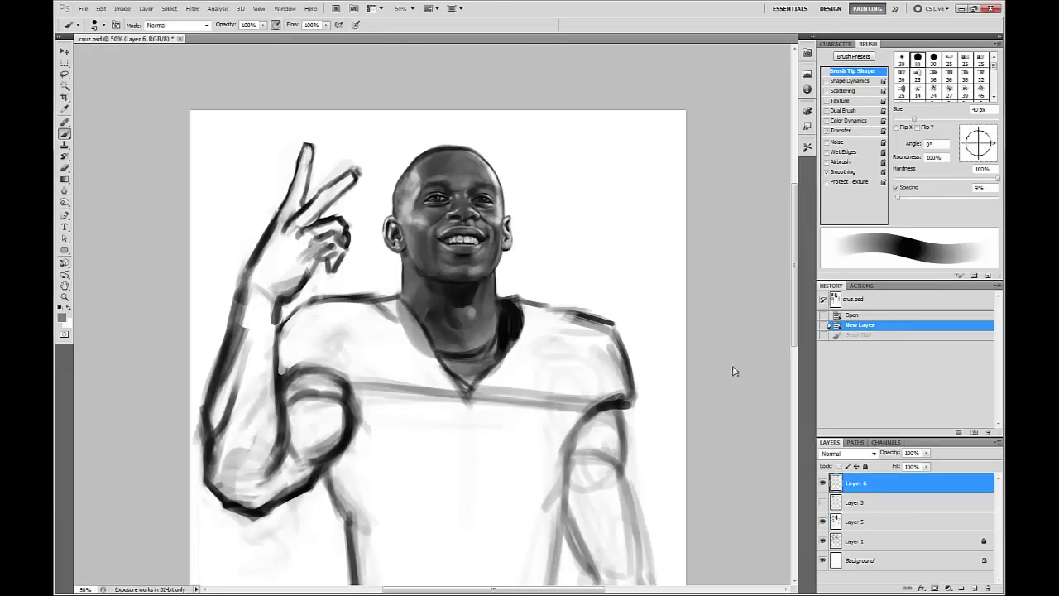
{"action": "scroll", "coordinate": [593, 339], "scroll_direction": "down", "scroll_amount": 5}
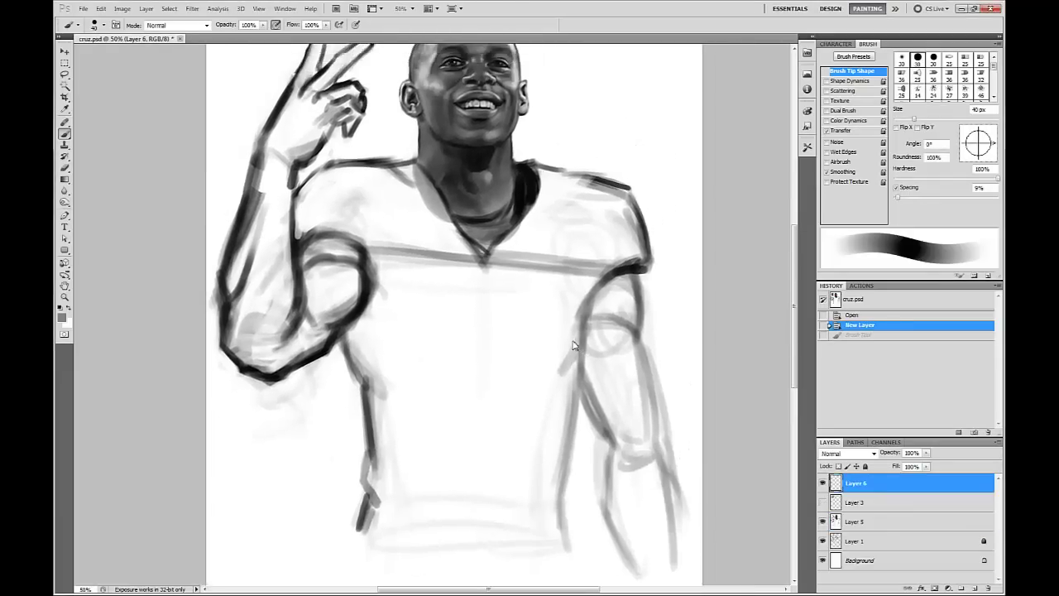
{"action": "scroll", "coordinate": [571, 355], "scroll_direction": "up", "scroll_amount": 3}
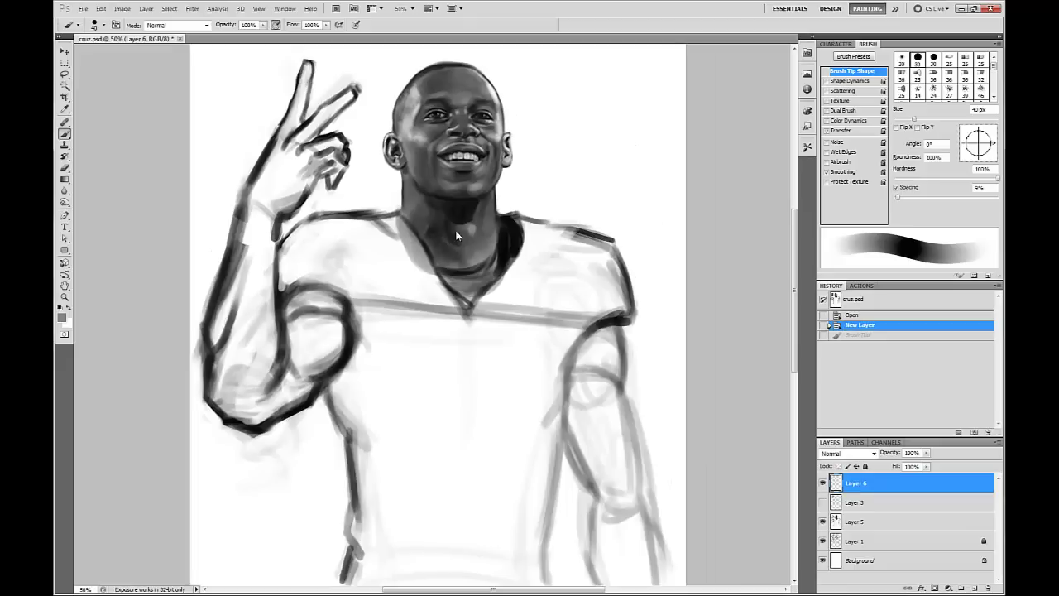
{"action": "left_click", "coordinate": [505, 263], "text": "alt"}
{"action": "left_click", "coordinate": [822, 521]}
{"action": "left_click", "coordinate": [823, 483]}
{"action": "key", "text": "ctrl+minus"}
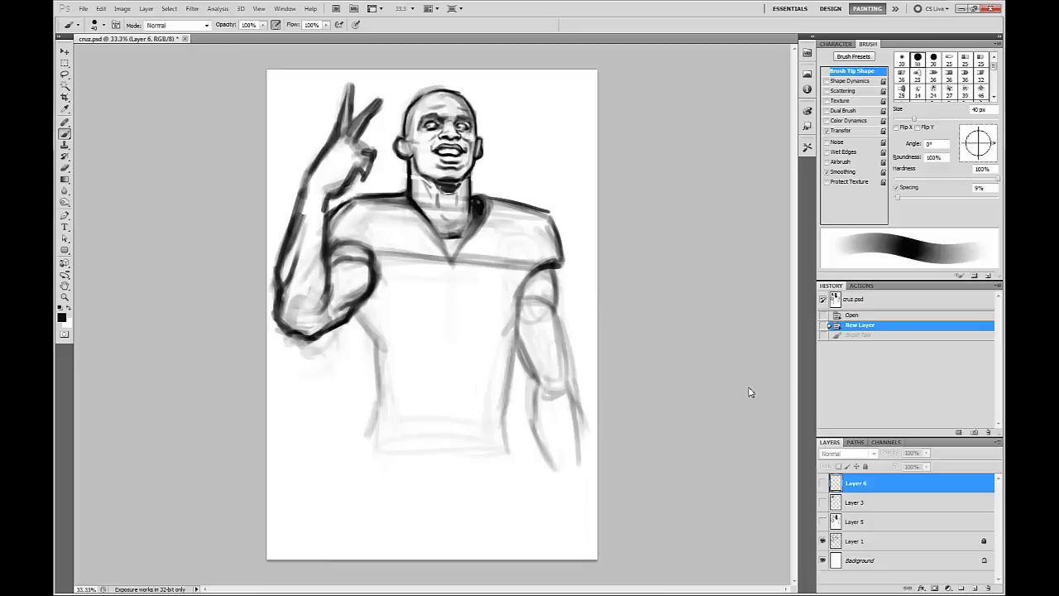
Toggle Layer 5's visibility repeatedly to compare the painted version with the original line sketch, leaving it shown.
{"action": "left_click", "coordinate": [823, 522]}
{"action": "left_click", "coordinate": [823, 522]}
{"action": "left_click", "coordinate": [822, 522]}
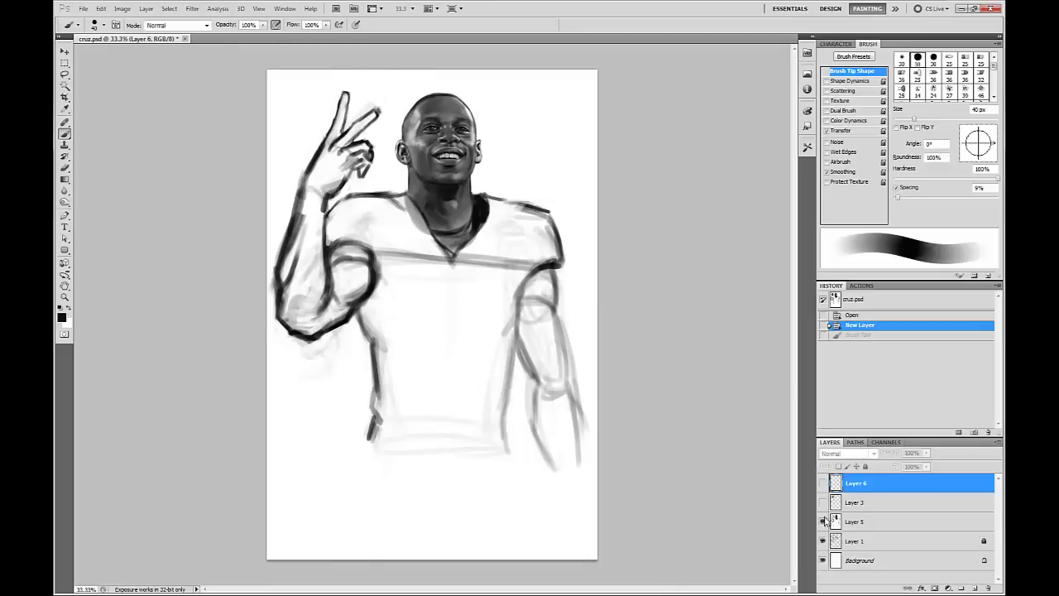
{"action": "left_click", "coordinate": [823, 521]}
{"action": "left_click", "coordinate": [823, 521]}
{"action": "left_click", "coordinate": [823, 521]}
{"action": "left_click", "coordinate": [822, 521]}
{"action": "left_click", "coordinate": [823, 522]}
{"action": "left_click", "coordinate": [822, 521]}
{"action": "key", "text": "ctrl+plus"}
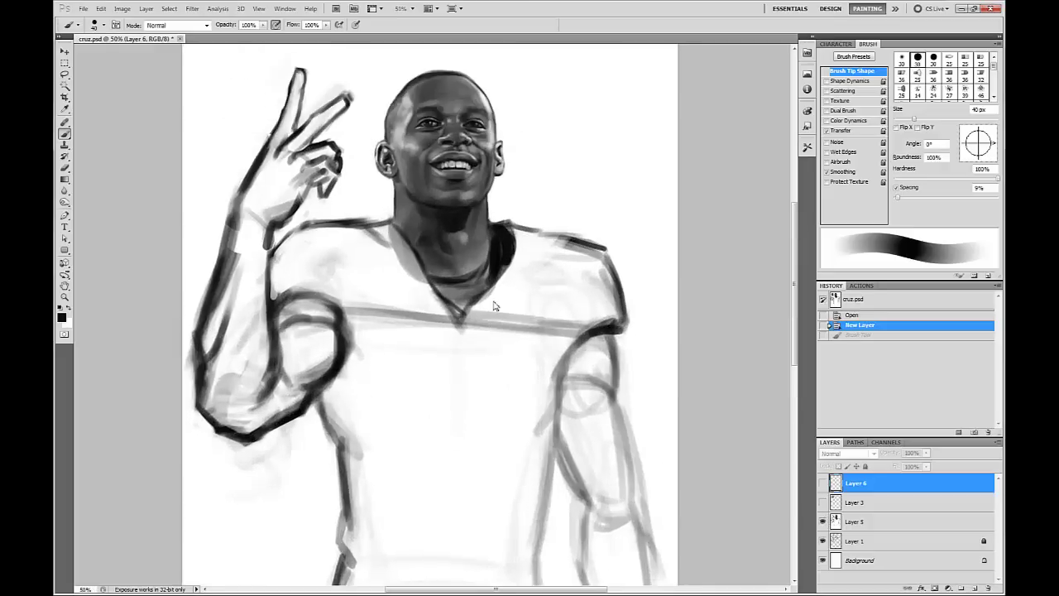
Show the reference photo on Layer 3 to compare it with the painted head, and hide it again.
{"action": "left_click", "coordinate": [849, 504]}
{"action": "left_click", "coordinate": [823, 503]}
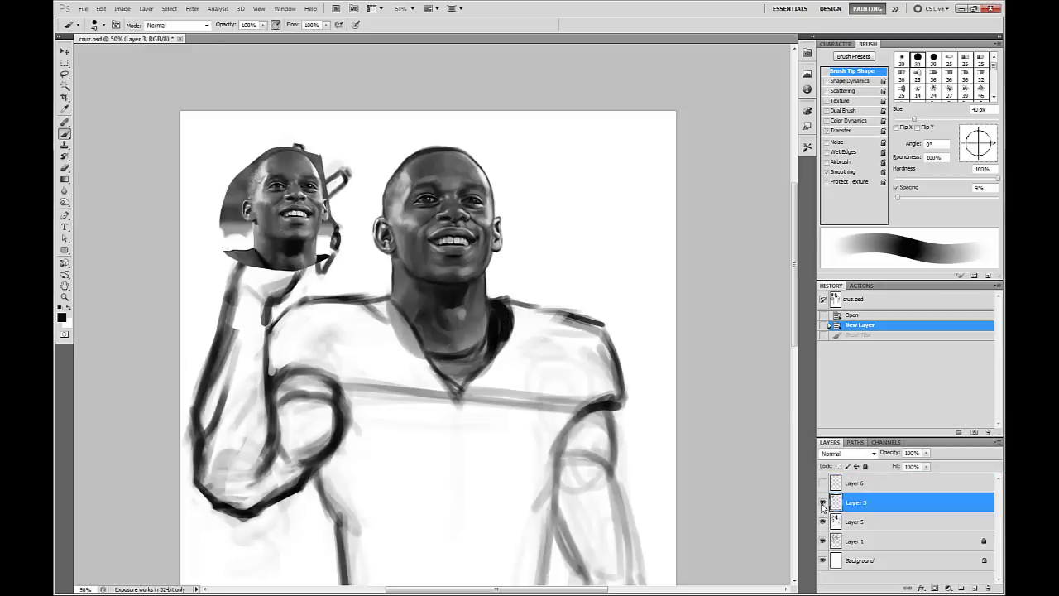
{"action": "left_click", "coordinate": [822, 502]}
{"action": "left_click", "coordinate": [822, 503]}
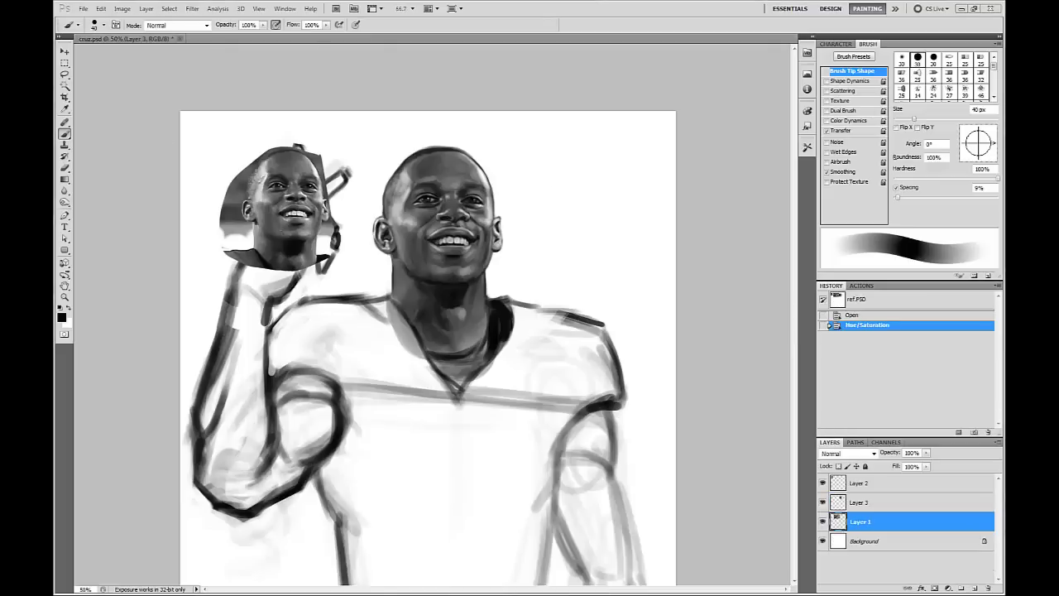
{"action": "left_click_drag", "start_coordinate": [55, 158], "coordinate": [564, 33]}
{"action": "left_click_drag", "start_coordinate": [565, 30], "coordinate": [55, 23]}
{"action": "left_click", "coordinate": [733, 361]}
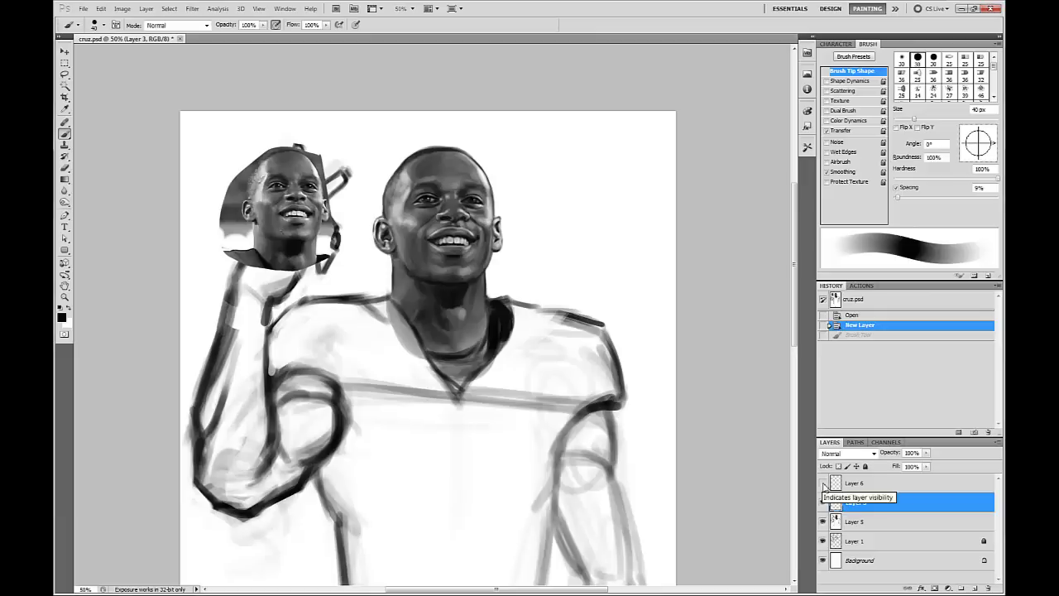
{"action": "left_click", "coordinate": [824, 503]}
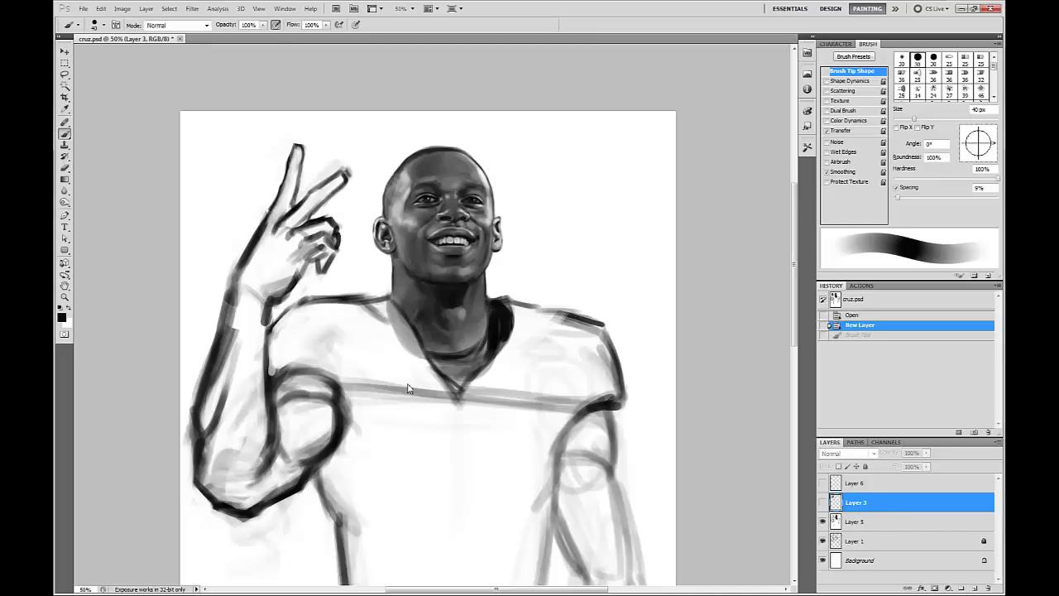
Prepare to paint on Layer 5 with a dark grey sampled from the neck and a 90 px brush.
{"action": "key", "text": "ctrl+plus"}
{"action": "left_click_drag", "start_coordinate": [495, 131], "coordinate": [506, 183]}
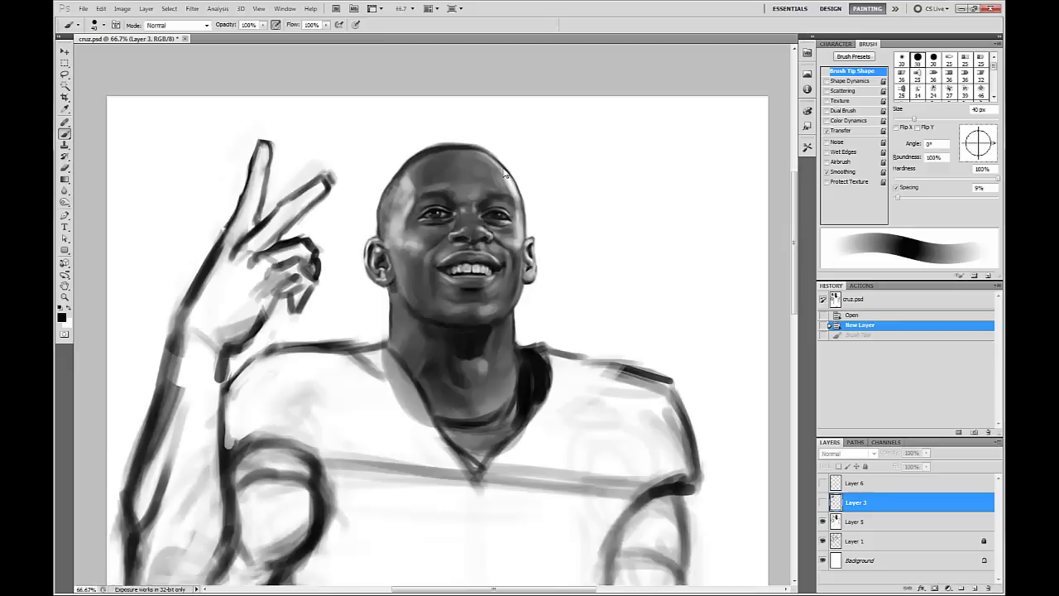
{"action": "left_click_drag", "start_coordinate": [532, 289], "coordinate": [489, 270]}
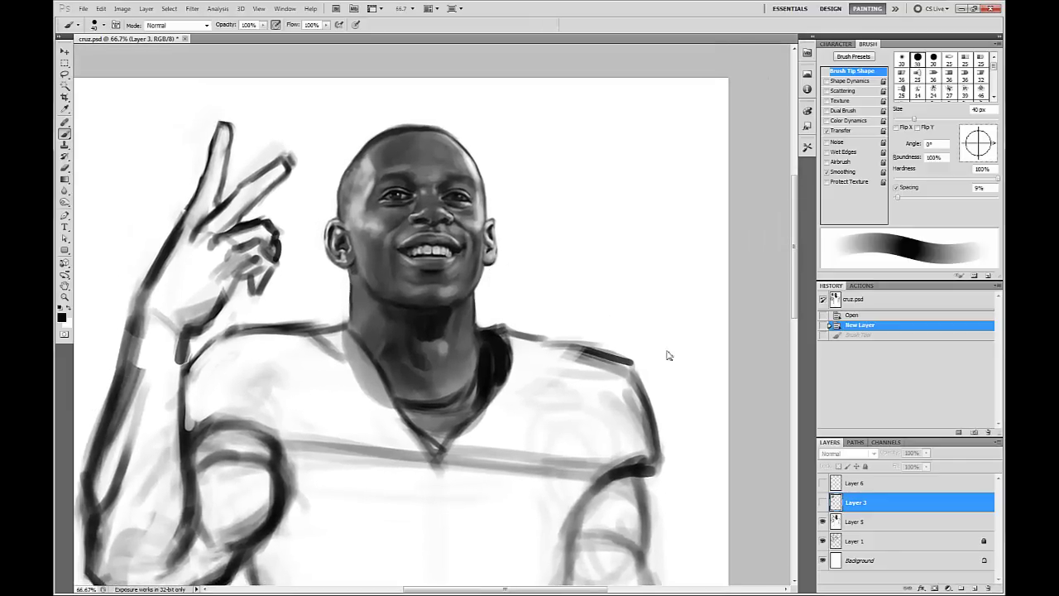
{"action": "left_click", "coordinate": [858, 523]}
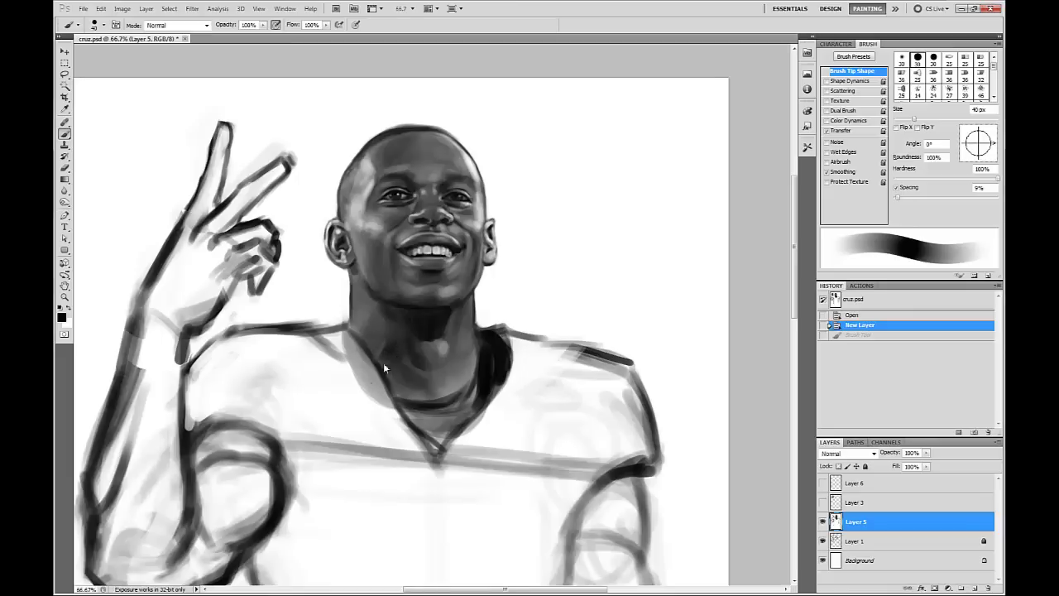
{"action": "left_click_drag", "start_coordinate": [383, 362], "coordinate": [426, 338]}
{"action": "left_click", "coordinate": [447, 296], "text": "alt"}
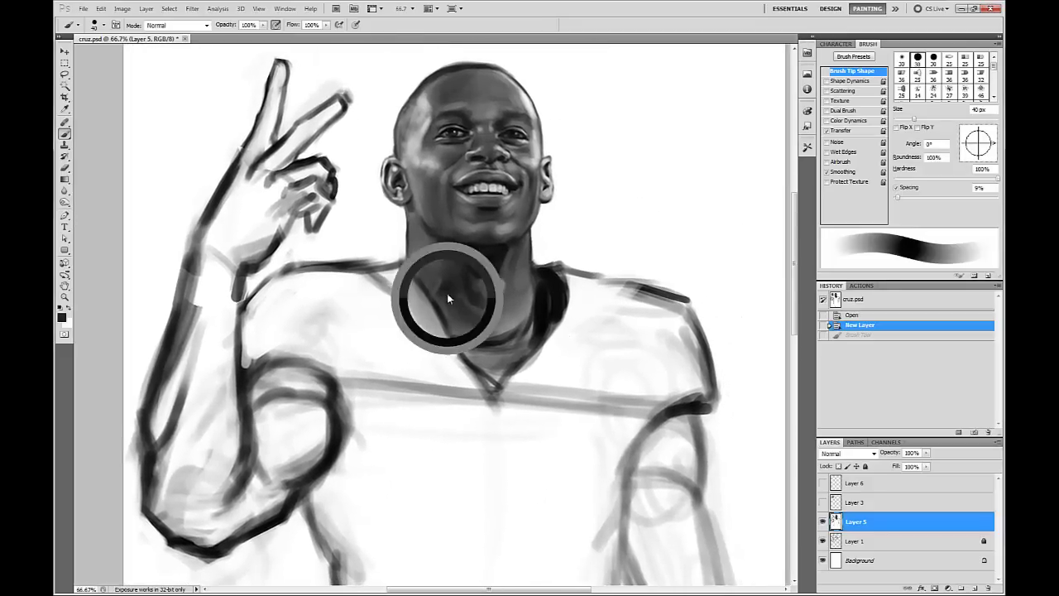
{"action": "key", "text": "]"}
{"action": "key", "text": "]"}
{"action": "key", "text": "]"}
{"action": "key", "text": "]"}
{"action": "key", "text": "]"}
{"action": "key", "text": "]"}
{"action": "key", "text": "]"}
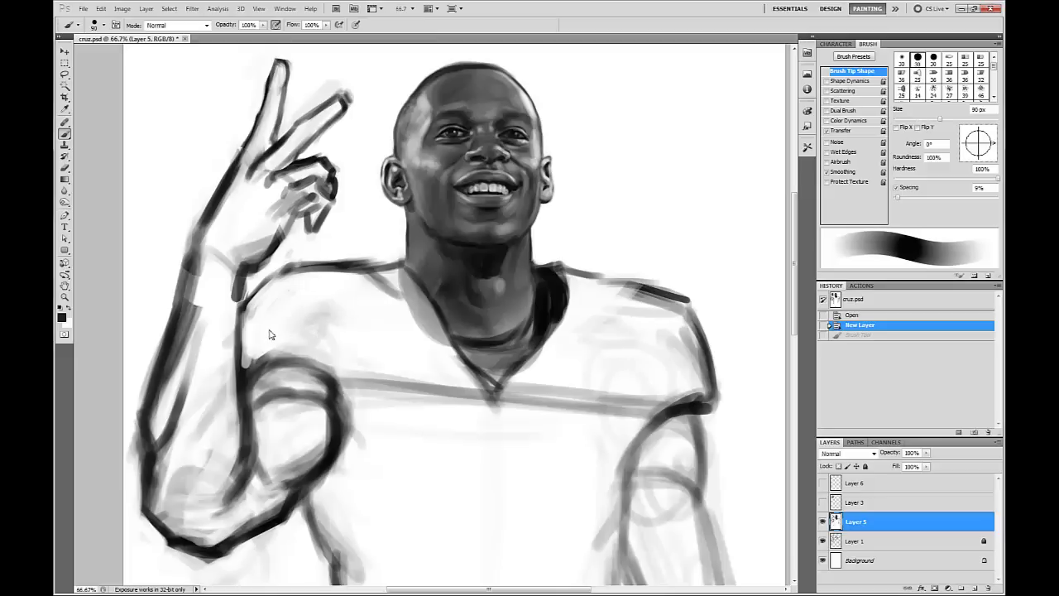
Block in the jersey shoulder beside the raised arm with flat dark grey strokes, using a brush of about 100 px.
{"action": "left_click", "coordinate": [255, 335]}
{"action": "left_click_drag", "start_coordinate": [266, 326], "coordinate": [291, 287]}
{"action": "left_click_drag", "start_coordinate": [273, 311], "coordinate": [312, 287]}
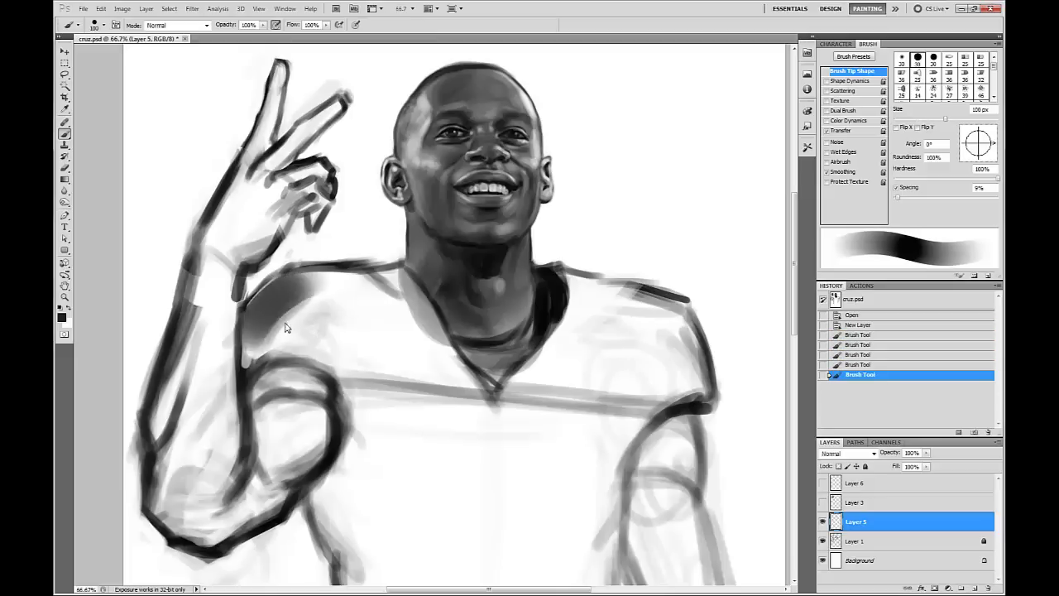
{"action": "mouse_move", "coordinate": [265, 339]}
{"action": "left_mouse_down"}
{"action": "mouse_move", "coordinate": [346, 303]}
{"action": "mouse_move", "coordinate": [264, 332]}
{"action": "left_mouse_up"}
{"action": "left_click", "coordinate": [303, 299], "text": "alt"}
{"action": "mouse_move", "coordinate": [267, 321]}
{"action": "left_mouse_down"}
{"action": "mouse_move", "coordinate": [297, 294]}
{"action": "mouse_move", "coordinate": [273, 313]}
{"action": "left_mouse_up"}
{"action": "mouse_move", "coordinate": [341, 289]}
{"action": "left_mouse_down"}
{"action": "mouse_move", "coordinate": [282, 308]}
{"action": "mouse_move", "coordinate": [367, 294]}
{"action": "mouse_move", "coordinate": [287, 321]}
{"action": "mouse_move", "coordinate": [307, 346]}
{"action": "mouse_move", "coordinate": [373, 345]}
{"action": "mouse_move", "coordinate": [280, 345]}
{"action": "mouse_move", "coordinate": [347, 356]}
{"action": "left_mouse_up"}
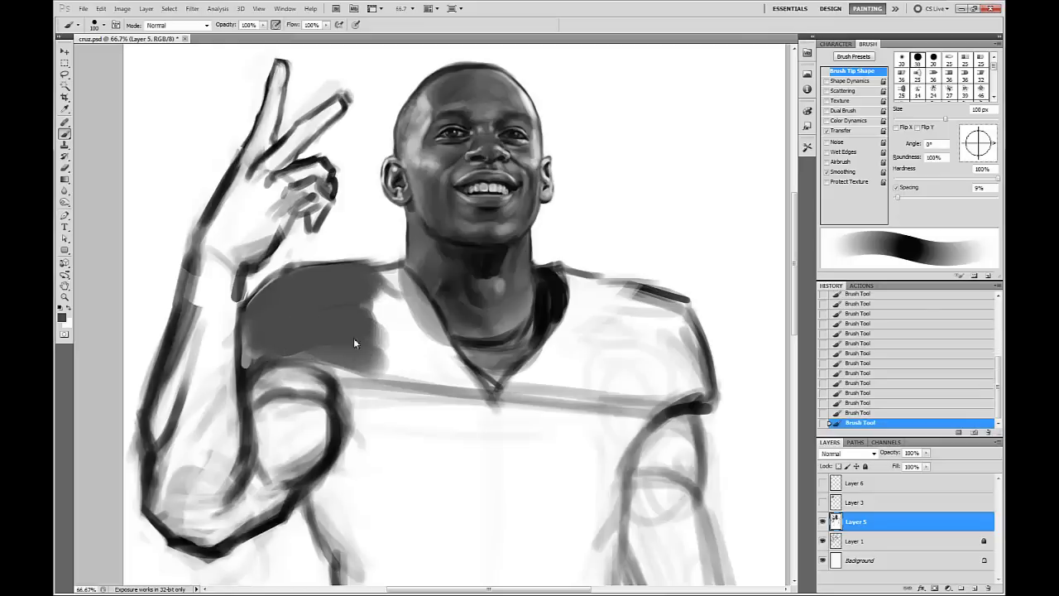
{"action": "mouse_move", "coordinate": [369, 302]}
{"action": "left_mouse_down"}
{"action": "mouse_move", "coordinate": [401, 313]}
{"action": "mouse_move", "coordinate": [415, 270]}
{"action": "left_mouse_up"}
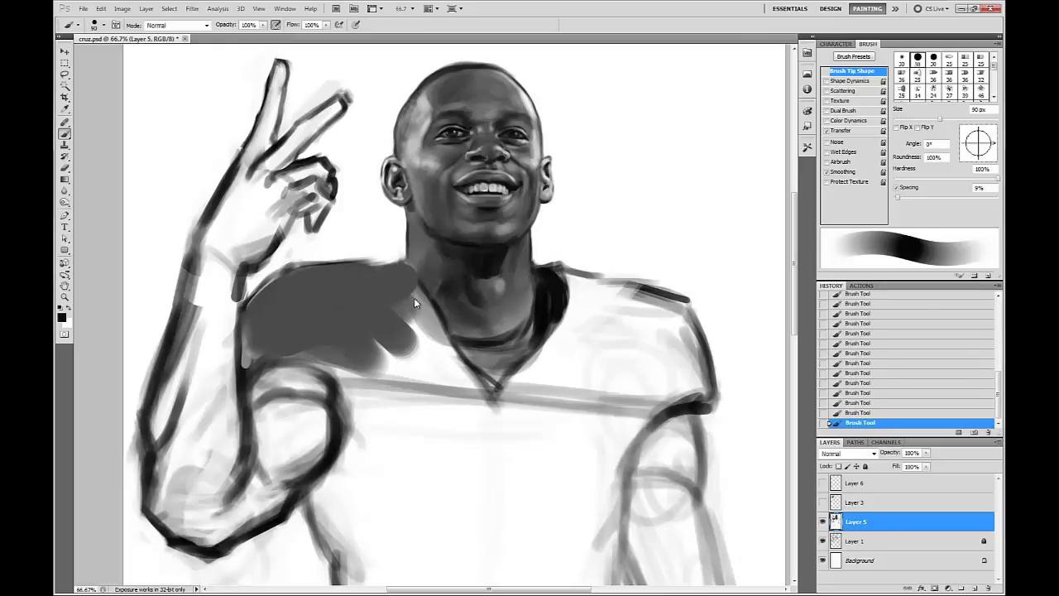
Reduce the brush to 25 px and strengthen the jersey's neckline beside the grey shoulder with a black stroke.
{"action": "key", "text": "bracketleft"}
{"action": "key", "text": "bracketleft"}
{"action": "key", "text": "bracketleft"}
{"action": "key", "text": "bracketleft"}
{"action": "key", "text": "bracketleft"}
{"action": "key", "text": "bracketleft"}
{"action": "key", "text": "bracketleft"}
{"action": "key", "text": "bracketleft"}
{"action": "key", "text": "bracketleft"}
{"action": "left_click_drag", "start_coordinate": [404, 267], "coordinate": [438, 307]}
Sample the black of the collar, set the brush to about 60 px and paint a dark shadow on the jersey's side below the raised arm.
{"action": "key", "text": "ctrl+minus"}
{"action": "key", "text": "ctrl+minus"}
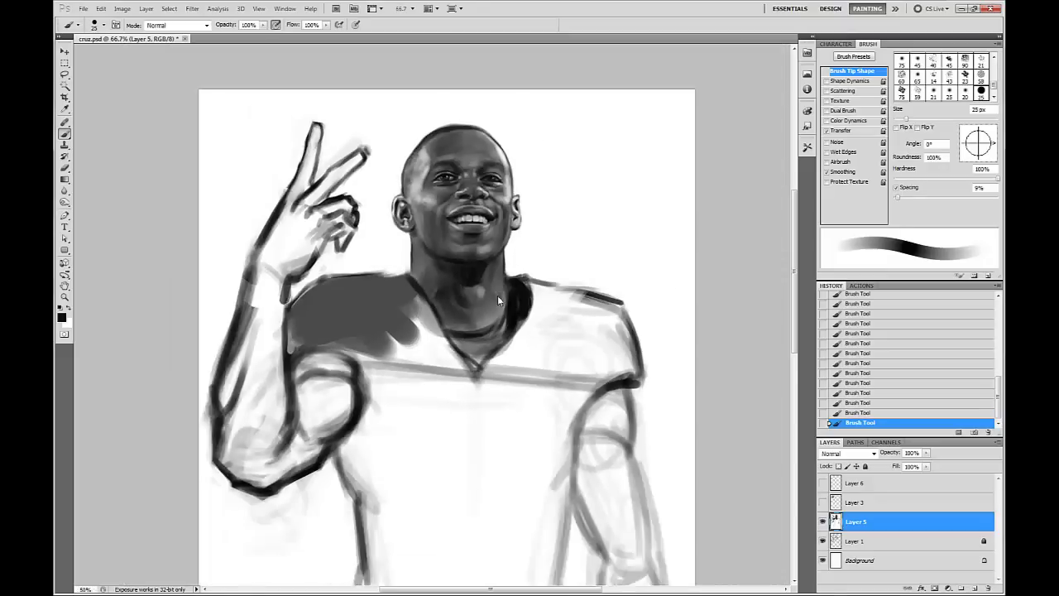
{"action": "key", "text": "bracketright"}
{"action": "left_click", "coordinate": [386, 225], "text": "alt"}
{"action": "key", "text": "comma"}
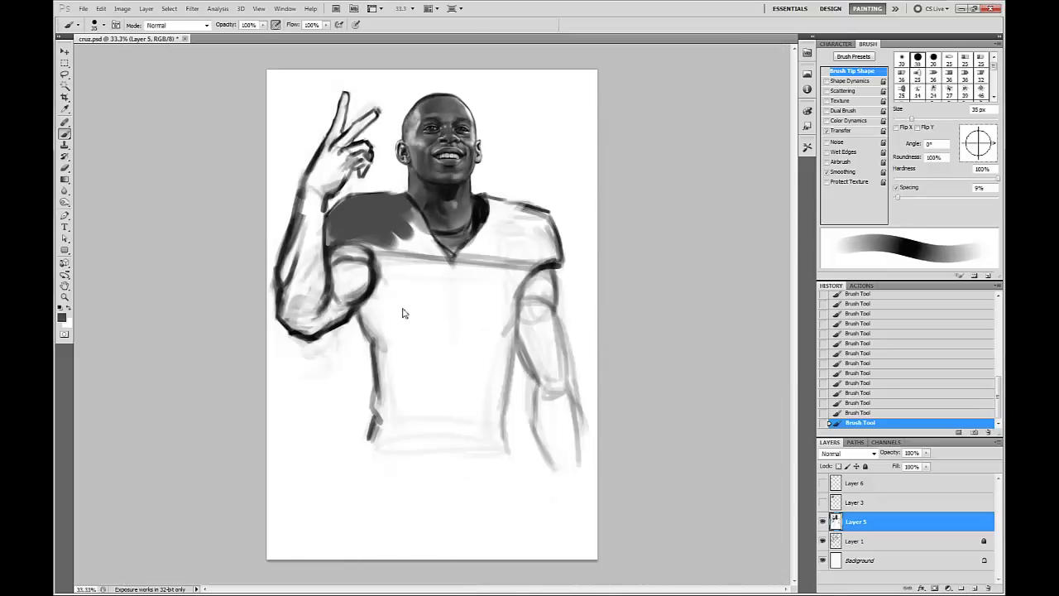
{"action": "left_click", "coordinate": [477, 222], "text": "alt"}
{"action": "key", "text": "bracketright"}
{"action": "key", "text": "bracketright"}
{"action": "key", "text": "bracketright"}
{"action": "key", "text": "bracketright"}
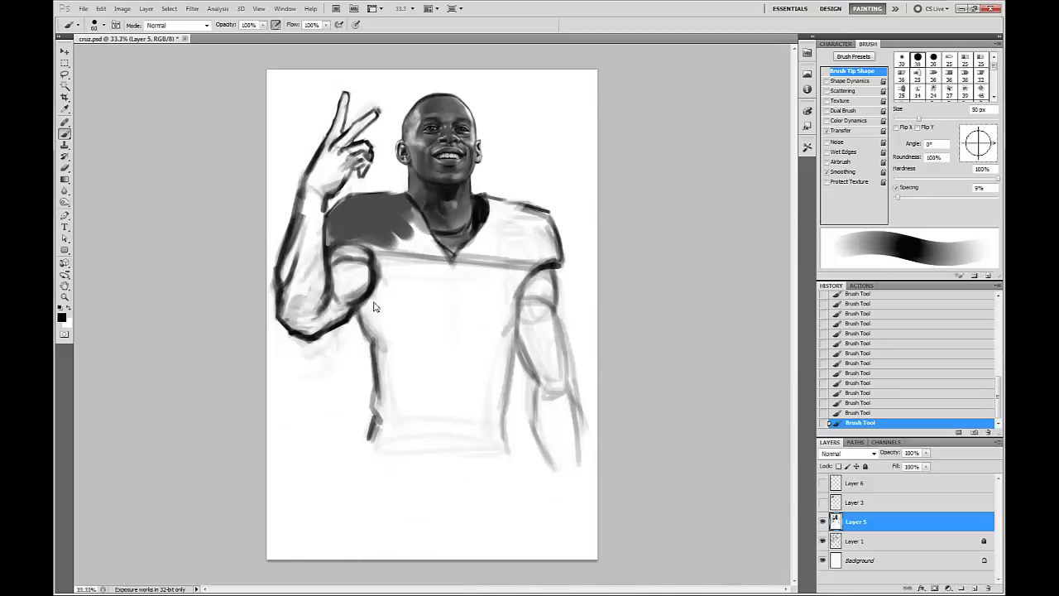
{"action": "mouse_move", "coordinate": [383, 286]}
{"action": "left_mouse_down"}
{"action": "mouse_move", "coordinate": [366, 321]}
{"action": "mouse_move", "coordinate": [388, 334]}
{"action": "mouse_move", "coordinate": [382, 296]}
{"action": "mouse_move", "coordinate": [372, 315]}
{"action": "mouse_move", "coordinate": [385, 338]}
{"action": "mouse_move", "coordinate": [399, 330]}
{"action": "mouse_move", "coordinate": [395, 423]}
{"action": "mouse_move", "coordinate": [440, 412]}
{"action": "mouse_move", "coordinate": [483, 419]}
{"action": "mouse_move", "coordinate": [490, 431]}
{"action": "mouse_move", "coordinate": [491, 364]}
{"action": "mouse_move", "coordinate": [485, 388]}
{"action": "mouse_move", "coordinate": [451, 389]}
{"action": "mouse_move", "coordinate": [424, 338]}
{"action": "mouse_move", "coordinate": [406, 397]}
{"action": "mouse_move", "coordinate": [391, 349]}
{"action": "mouse_move", "coordinate": [425, 290]}
{"action": "mouse_move", "coordinate": [403, 372]}
{"action": "left_mouse_up"}
Enlarge the brush to 200 px and block in the jersey's torso with broad mid-grey strokes.
{"action": "key", "text": "bracketright"}
{"action": "key", "text": "bracketright"}
{"action": "key", "text": "bracketright"}
{"action": "key", "text": "bracketright"}
{"action": "key", "text": "bracketright"}
{"action": "key", "text": "bracketright"}
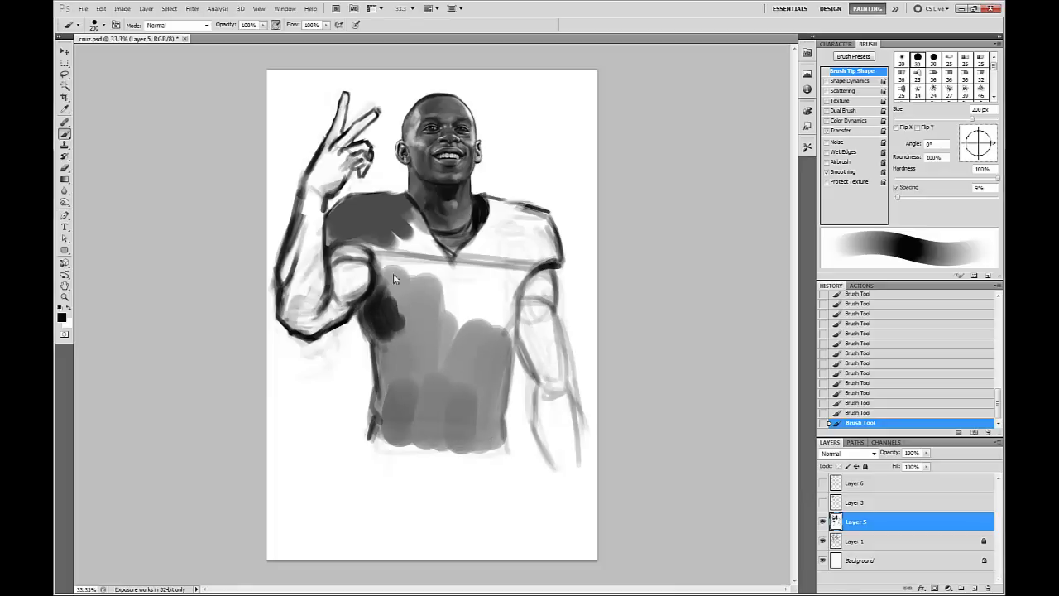
{"action": "mouse_move", "coordinate": [394, 278]}
{"action": "left_mouse_down"}
{"action": "mouse_move", "coordinate": [380, 250]}
{"action": "mouse_move", "coordinate": [436, 310]}
{"action": "mouse_move", "coordinate": [462, 311]}
{"action": "mouse_move", "coordinate": [464, 342]}
{"action": "mouse_move", "coordinate": [478, 340]}
{"action": "mouse_move", "coordinate": [474, 307]}
{"action": "mouse_move", "coordinate": [444, 308]}
{"action": "left_mouse_up"}
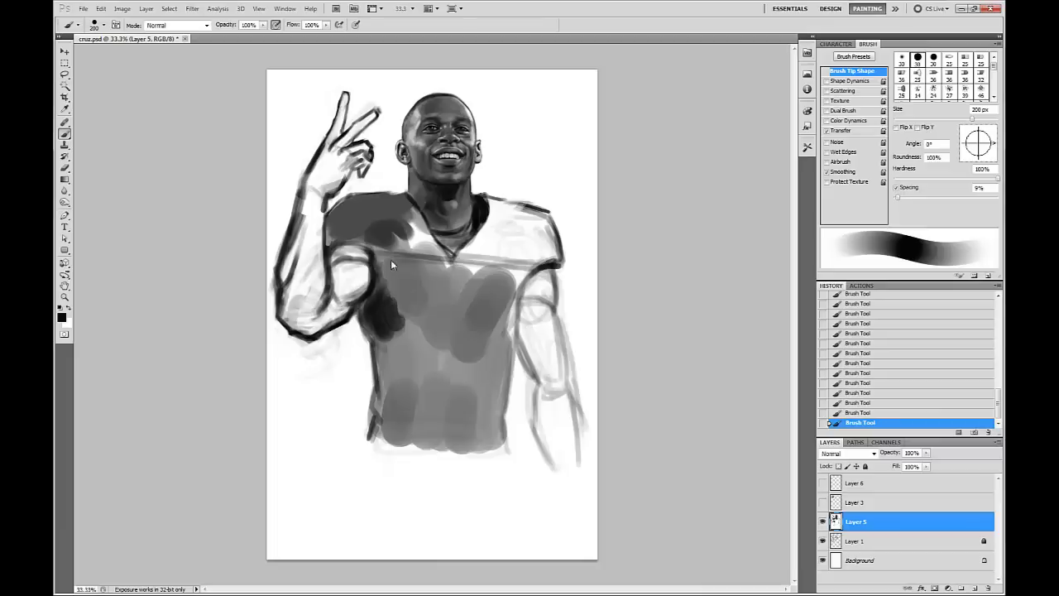
Block in the shoulder above the hanging arm and darken the chest and side with 200 px grey strokes.
{"action": "left_click_drag", "start_coordinate": [359, 200], "coordinate": [390, 227]}
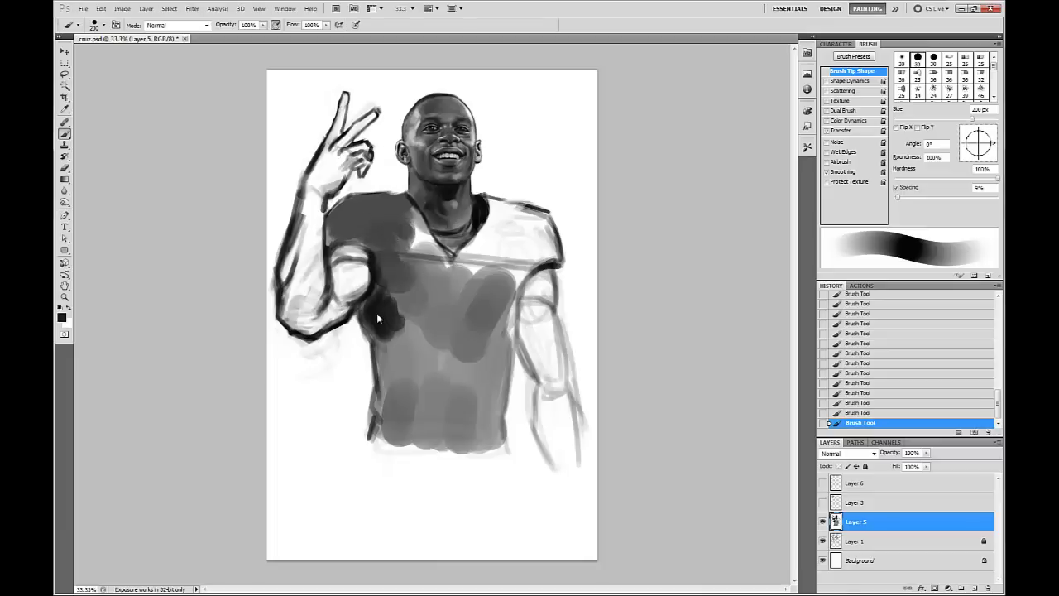
{"action": "mouse_move", "coordinate": [501, 247]}
{"action": "left_mouse_down"}
{"action": "mouse_move", "coordinate": [498, 217]}
{"action": "mouse_move", "coordinate": [486, 221]}
{"action": "mouse_move", "coordinate": [514, 222]}
{"action": "mouse_move", "coordinate": [505, 221]}
{"action": "mouse_move", "coordinate": [541, 252]}
{"action": "mouse_move", "coordinate": [535, 229]}
{"action": "mouse_move", "coordinate": [539, 256]}
{"action": "mouse_move", "coordinate": [515, 281]}
{"action": "left_mouse_up"}
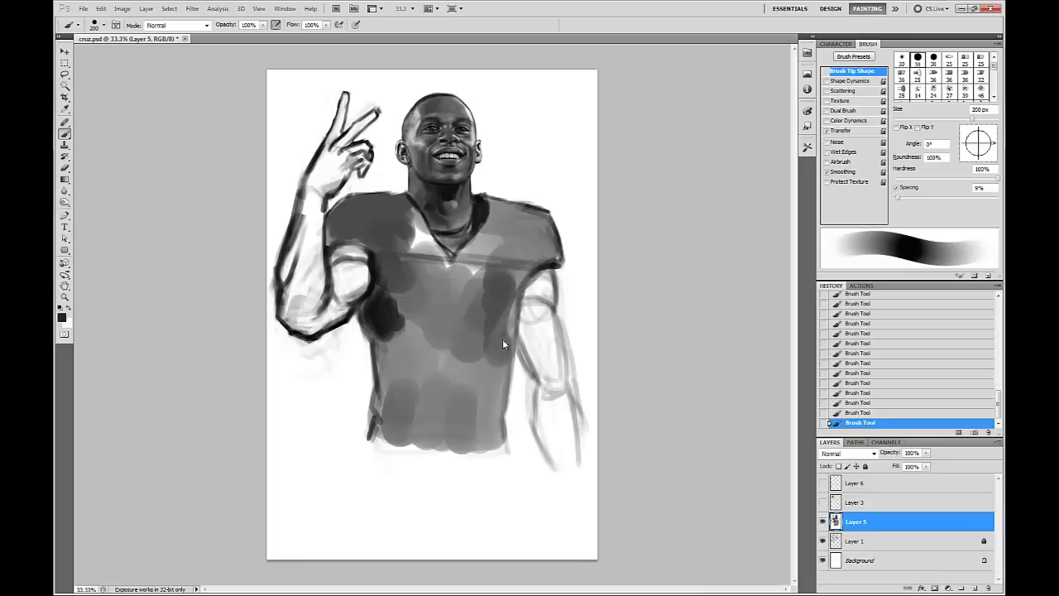
{"action": "mouse_move", "coordinate": [503, 339]}
{"action": "left_mouse_down"}
{"action": "mouse_move", "coordinate": [505, 286]}
{"action": "mouse_move", "coordinate": [473, 270]}
{"action": "left_mouse_up"}
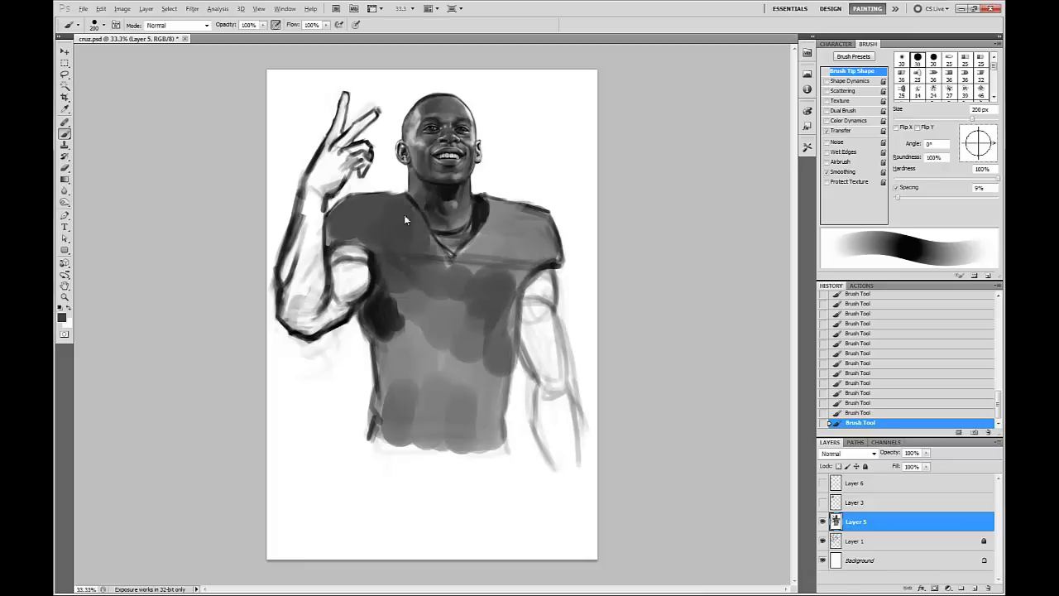
Undo the last two strokes, reduce the brush to 90 px and paint dark grey on the chest beside the neckline.
{"action": "key", "text": "ctrl+alt+z"}
{"action": "key", "text": "ctrl+alt+z"}
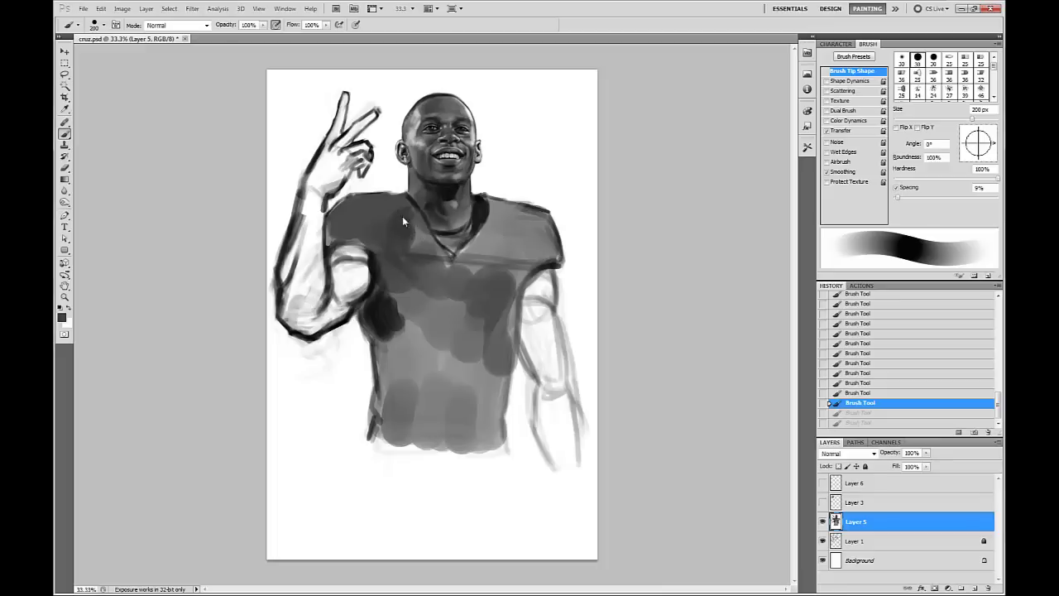
{"action": "key", "text": "bracketleft"}
{"action": "key", "text": "bracketleft"}
{"action": "left_click_drag", "start_coordinate": [408, 223], "coordinate": [419, 223]}
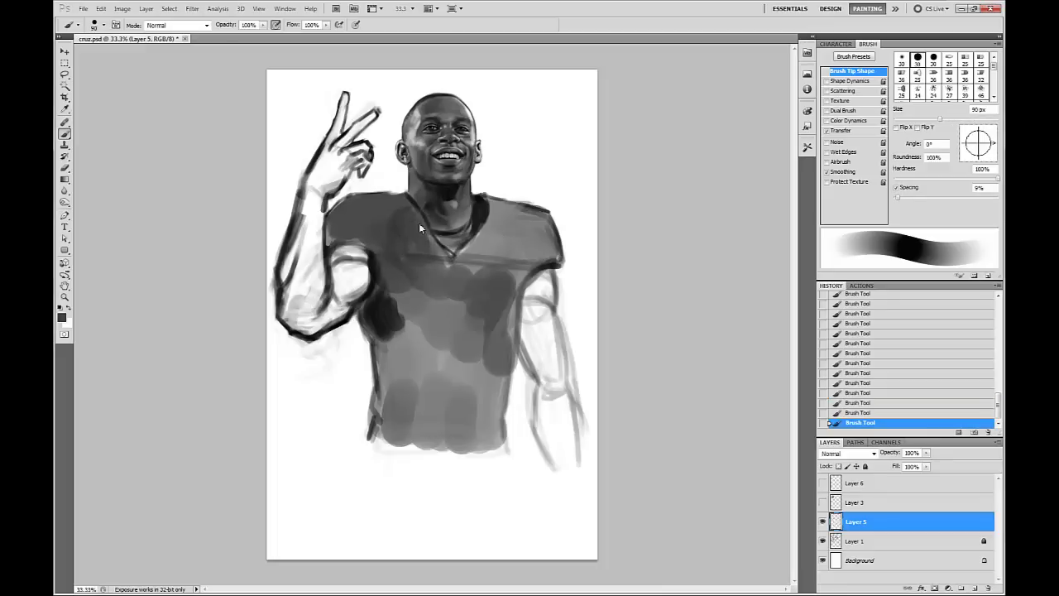
Sample the collar's black and darken the neckline on the raised-arm side, using a brush of about 45 to 70 px.
{"action": "left_click", "coordinate": [478, 224], "text": "alt"}
{"action": "key", "text": "bracketleft"}
{"action": "key", "text": "bracketleft"}
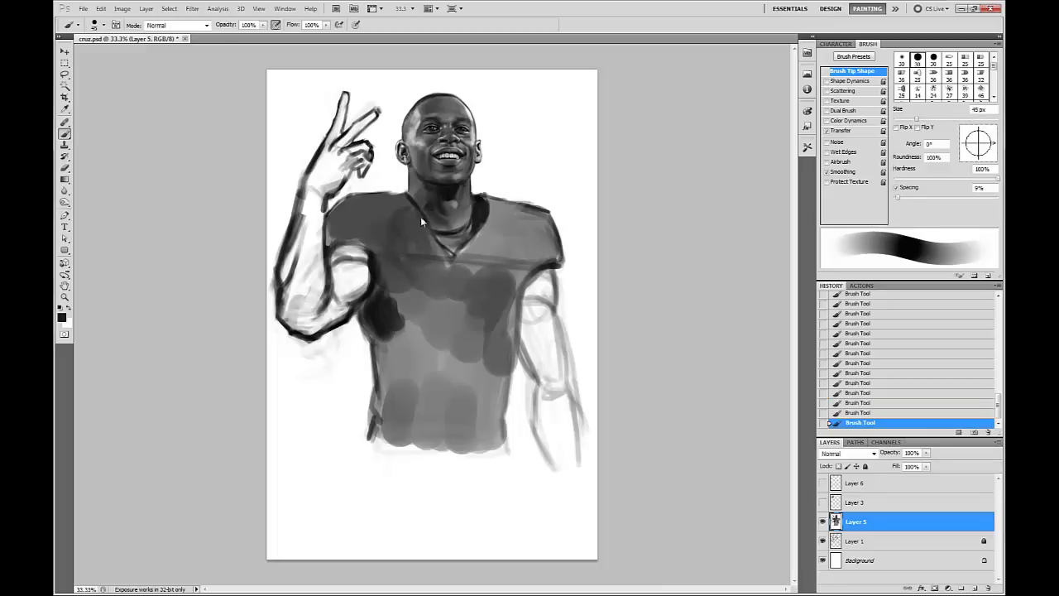
{"action": "key", "text": "bracketright"}
{"action": "key", "text": "bracketright"}
{"action": "key", "text": "bracketright"}
{"action": "key", "text": "bracketright"}
{"action": "key", "text": "ctrl+z"}
{"action": "key", "text": "ctrl+z"}
{"action": "key", "text": "bracketleft"}
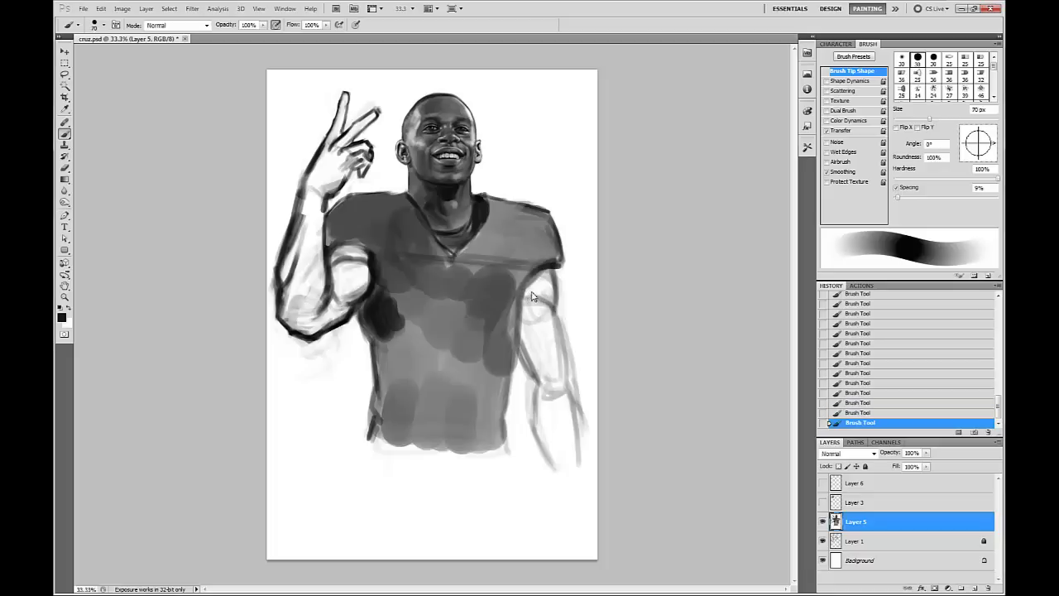
Reduce the brush to 20 px and strengthen the sleeve opening line over the hanging arm.
{"action": "key", "text": "bracketleft"}
{"action": "key", "text": "bracketleft"}
{"action": "key", "text": "bracketleft"}
{"action": "key", "text": "bracketleft"}
{"action": "key", "text": "bracketleft"}
{"action": "key", "text": "bracketleft"}
{"action": "key", "text": "bracketleft"}
{"action": "key", "text": "bracketleft"}
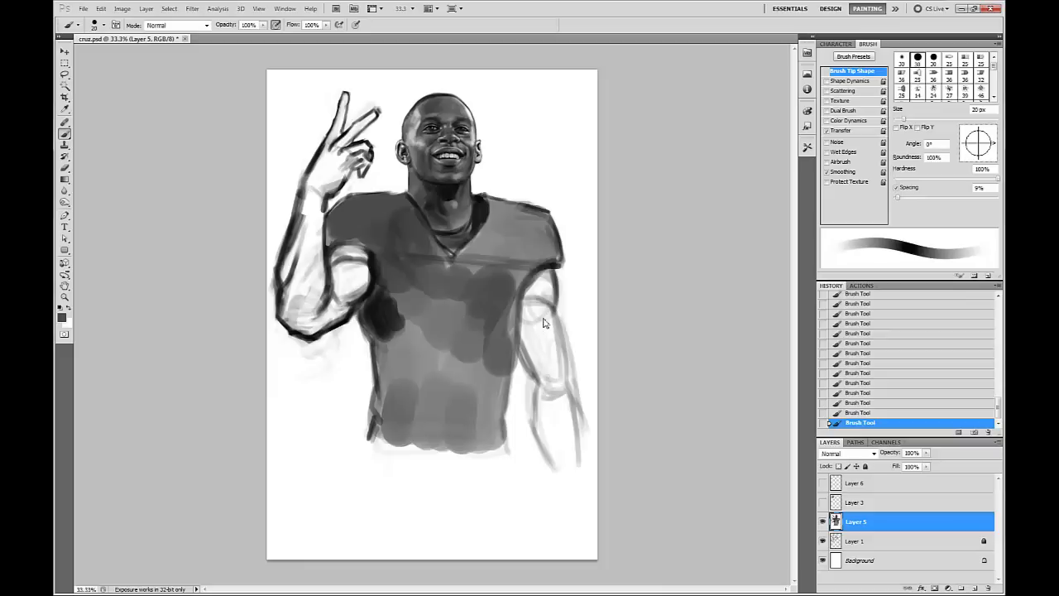
Sample a dark tone beside the hanging arm and redraw the upper arm's inner contour with a brush of about 30 px.
{"action": "key", "text": "bracketright"}
{"action": "key", "text": "bracketright"}
{"action": "key", "text": "bracketright"}
{"action": "left_click", "coordinate": [523, 335], "text": "alt"}
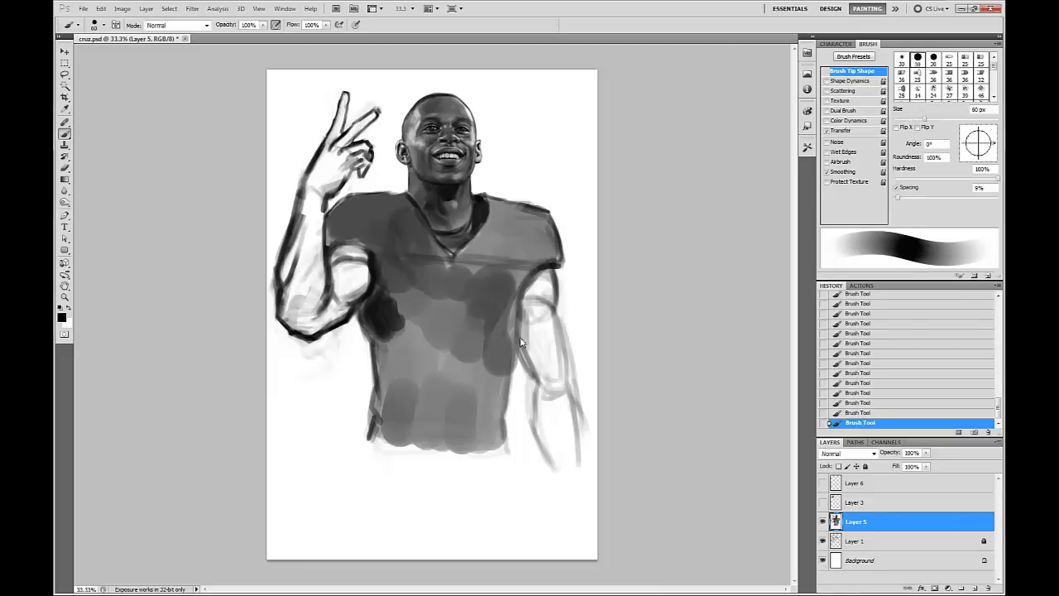
{"action": "key", "text": "bracketleft"}
{"action": "key", "text": "bracketleft"}
{"action": "key", "text": "bracketleft"}
{"action": "key", "text": "bracketleft"}
{"action": "key", "text": "bracketleft"}
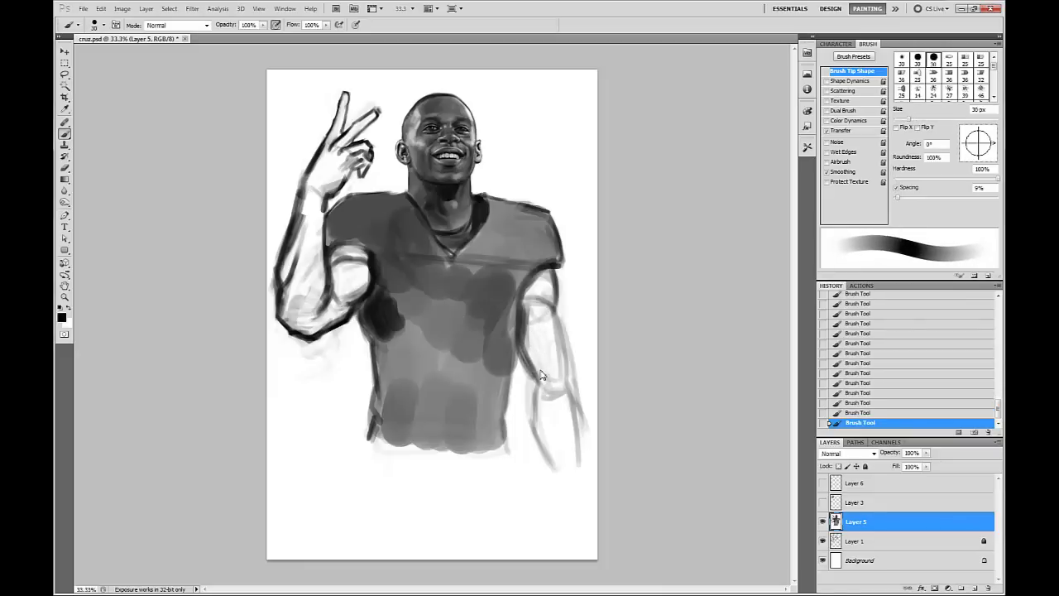
Darken the inner and outer contours of the hanging forearm with black strokes of 20 to 30 px.
{"action": "key", "text": "bracketleft"}
{"action": "key", "text": "bracketleft"}
{"action": "key", "text": "bracketright"}
{"action": "key", "text": "bracketright"}
{"action": "key", "text": "bracketright"}
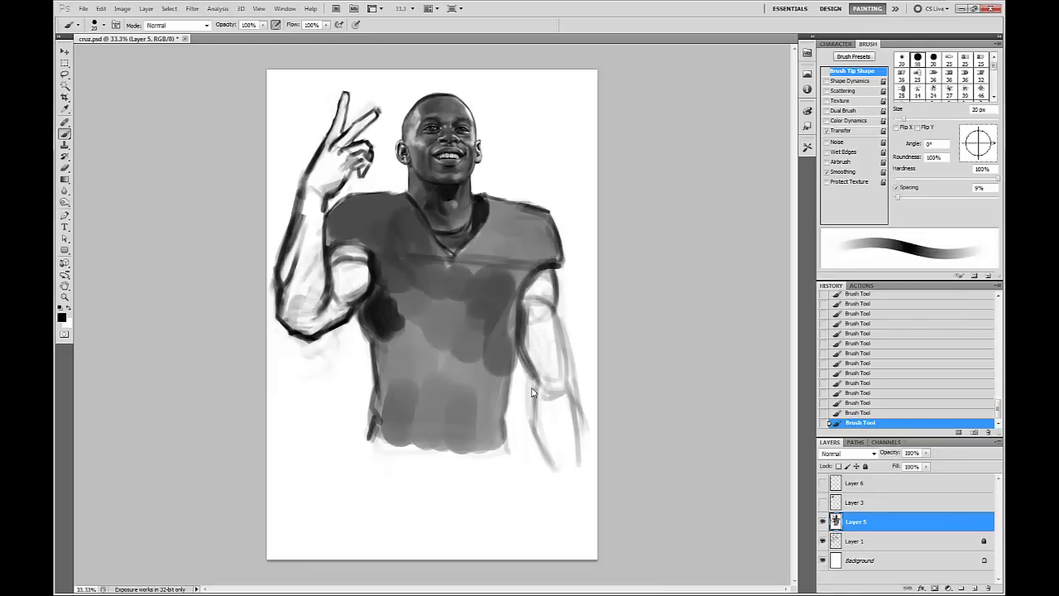
{"action": "left_click_drag", "start_coordinate": [535, 386], "coordinate": [548, 462]}
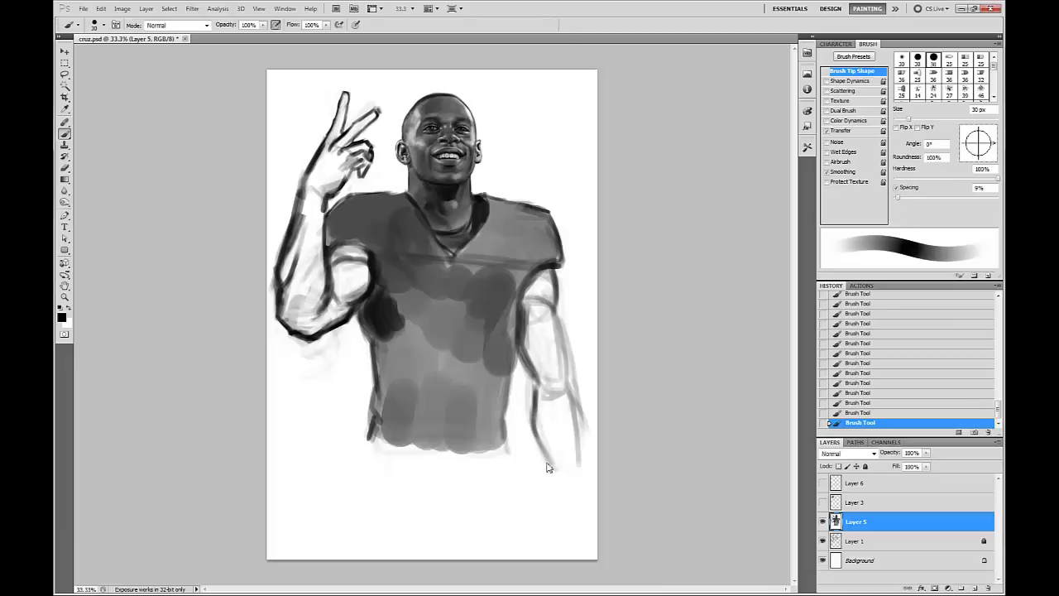
{"action": "left_click_drag", "start_coordinate": [536, 381], "coordinate": [534, 408]}
{"action": "key", "text": "bracketleft"}
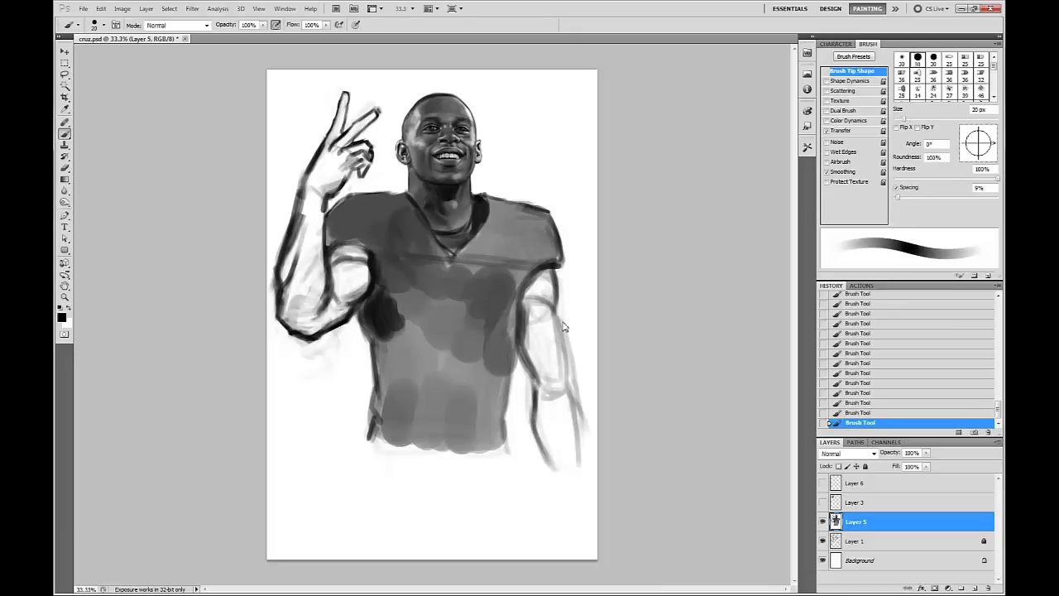
{"action": "left_click_drag", "start_coordinate": [566, 342], "coordinate": [578, 447]}
Enlarge the brush and fill the hanging arm with mid-grey from the sleeve down to the forearm.
{"action": "key", "text": "bracketright"}
{"action": "key", "text": "bracketright"}
{"action": "key", "text": "bracketright"}
{"action": "key", "text": "bracketright"}
{"action": "key", "text": "bracketright"}
{"action": "key", "text": "bracketright"}
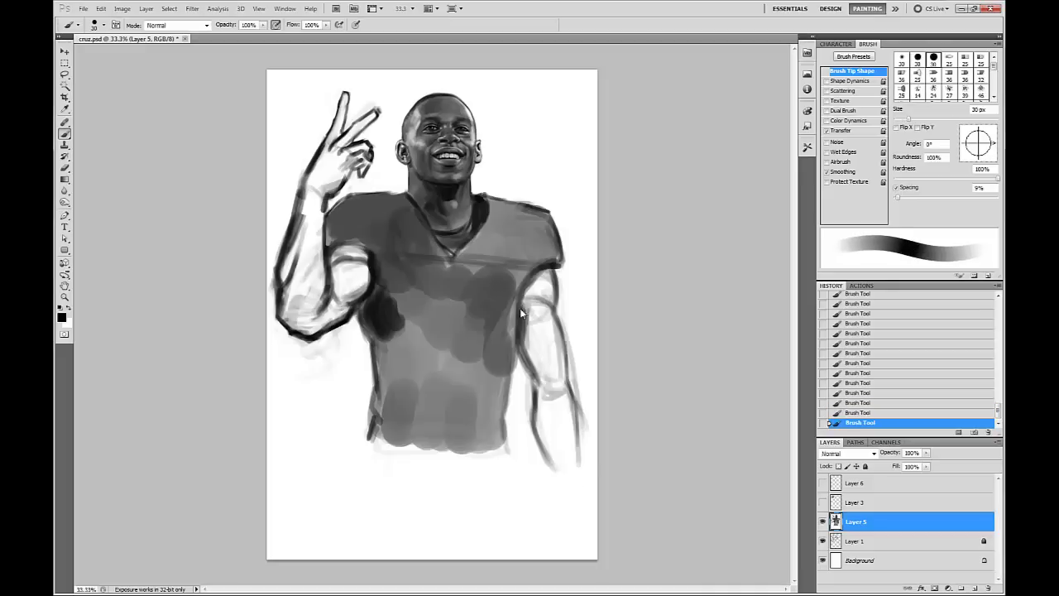
{"action": "left_click_drag", "start_coordinate": [533, 293], "coordinate": [555, 374]}
{"action": "mouse_move", "coordinate": [528, 331]}
{"action": "left_mouse_down"}
{"action": "mouse_move", "coordinate": [546, 379]}
{"action": "mouse_move", "coordinate": [538, 351]}
{"action": "mouse_move", "coordinate": [532, 345]}
{"action": "mouse_move", "coordinate": [542, 373]}
{"action": "mouse_move", "coordinate": [525, 350]}
{"action": "mouse_move", "coordinate": [522, 341]}
{"action": "mouse_move", "coordinate": [557, 403]}
{"action": "mouse_move", "coordinate": [561, 367]}
{"action": "mouse_move", "coordinate": [554, 419]}
{"action": "mouse_move", "coordinate": [545, 384]}
{"action": "mouse_move", "coordinate": [541, 422]}
{"action": "mouse_move", "coordinate": [560, 460]}
{"action": "mouse_move", "coordinate": [562, 390]}
{"action": "left_mouse_up"}
Set the brush to 125 px and fill the raised arm with mid-grey from the elbow and bicep up to the wrist.
{"action": "key", "text": "bracketright"}
{"action": "key", "text": "bracketright"}
{"action": "key", "text": "bracketright"}
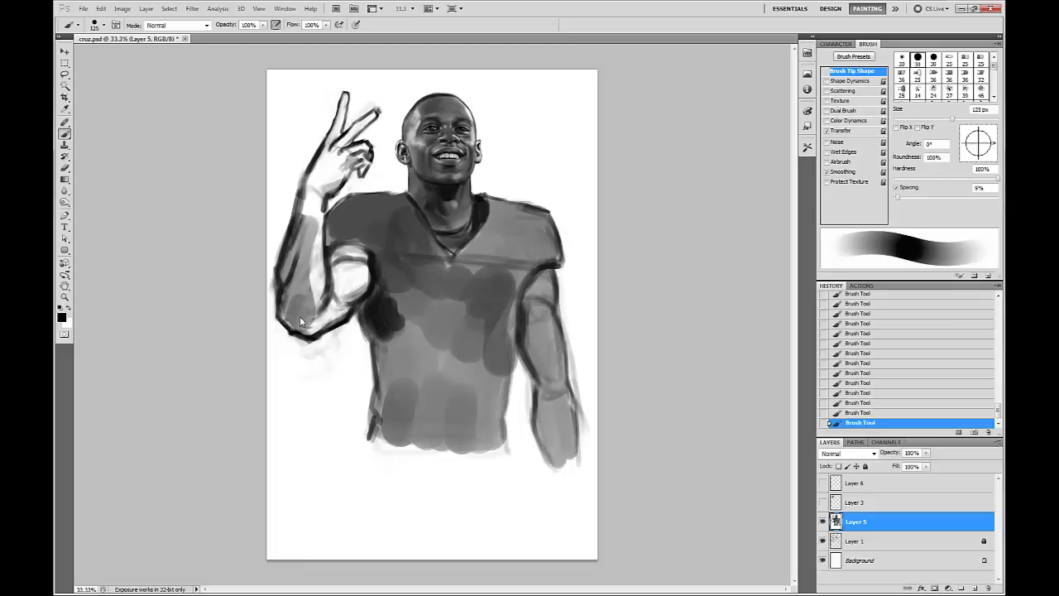
{"action": "mouse_move", "coordinate": [294, 310]}
{"action": "left_mouse_down"}
{"action": "mouse_move", "coordinate": [342, 300]}
{"action": "mouse_move", "coordinate": [330, 319]}
{"action": "mouse_move", "coordinate": [366, 261]}
{"action": "mouse_move", "coordinate": [352, 292]}
{"action": "mouse_move", "coordinate": [354, 274]}
{"action": "mouse_move", "coordinate": [316, 269]}
{"action": "mouse_move", "coordinate": [308, 251]}
{"action": "mouse_move", "coordinate": [314, 262]}
{"action": "mouse_move", "coordinate": [313, 196]}
{"action": "mouse_move", "coordinate": [305, 238]}
{"action": "mouse_move", "coordinate": [308, 209]}
{"action": "mouse_move", "coordinate": [331, 174]}
{"action": "mouse_move", "coordinate": [316, 221]}
{"action": "left_mouse_up"}
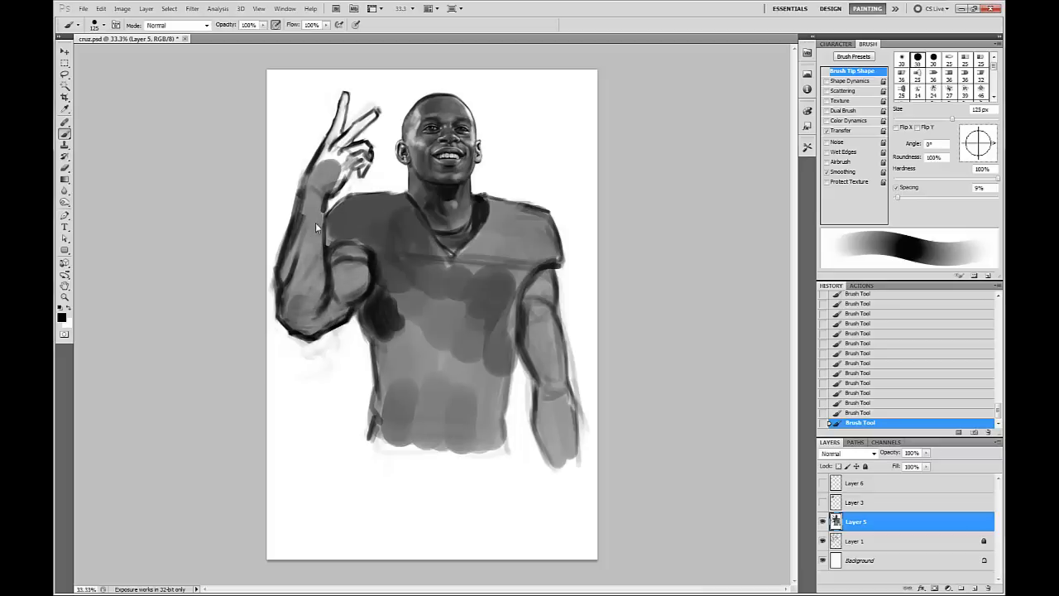
Reduce the brush to between 80 and 60 px and fill the raised hand's palm and upright finger with grey.
{"action": "key", "text": "bracketleft"}
{"action": "key", "text": "bracketleft"}
{"action": "key", "text": "bracketleft"}
{"action": "key", "text": "bracketleft"}
{"action": "key", "text": "bracketleft"}
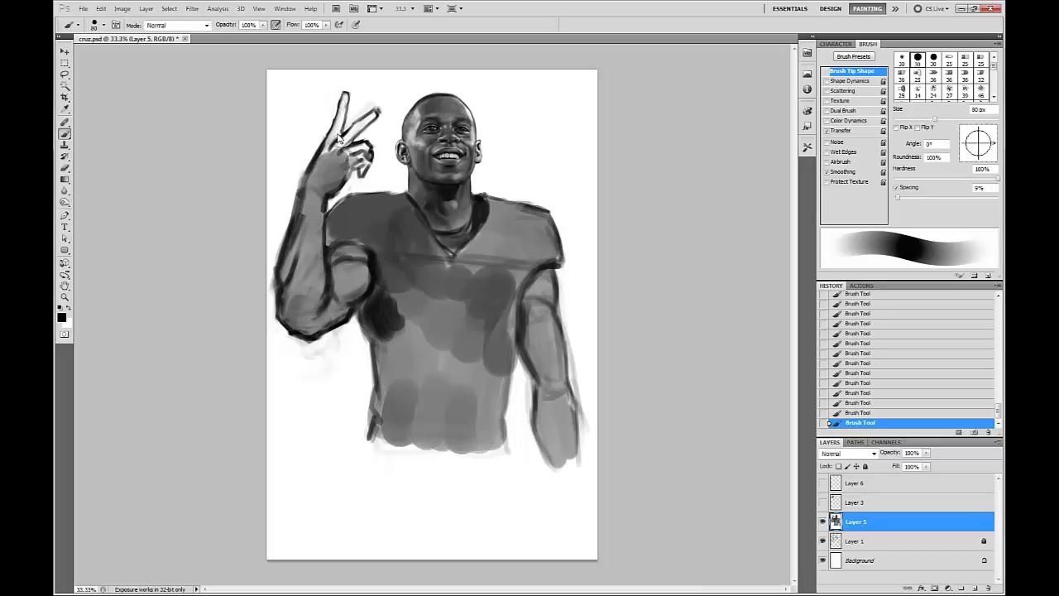
{"action": "left_click_drag", "start_coordinate": [329, 160], "coordinate": [345, 95]}
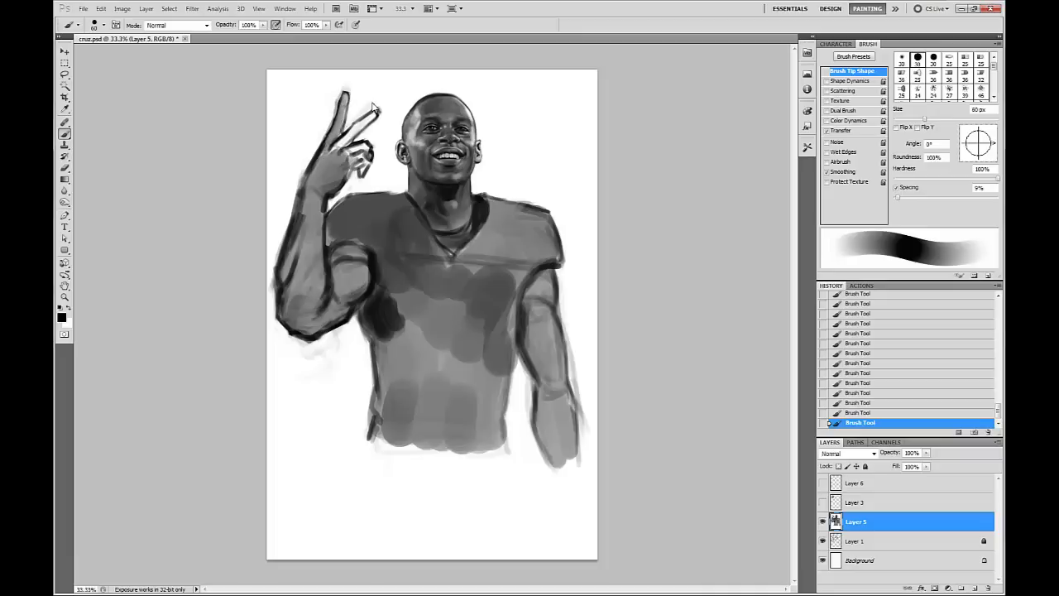
Fill the second extended finger and the folded fingers with grey, reducing the brush from about 50 to 25 px.
{"action": "key", "text": "bracketleft"}
{"action": "key", "text": "bracketleft"}
{"action": "mouse_move", "coordinate": [336, 149]}
{"action": "left_mouse_down"}
{"action": "mouse_move", "coordinate": [376, 116]}
{"action": "mouse_move", "coordinate": [343, 145]}
{"action": "mouse_move", "coordinate": [350, 136]}
{"action": "mouse_move", "coordinate": [362, 168]}
{"action": "mouse_move", "coordinate": [369, 162]}
{"action": "mouse_move", "coordinate": [356, 167]}
{"action": "mouse_move", "coordinate": [351, 153]}
{"action": "mouse_move", "coordinate": [338, 169]}
{"action": "mouse_move", "coordinate": [326, 149]}
{"action": "mouse_move", "coordinate": [336, 174]}
{"action": "left_mouse_up"}
{"action": "key", "text": "bracketright"}
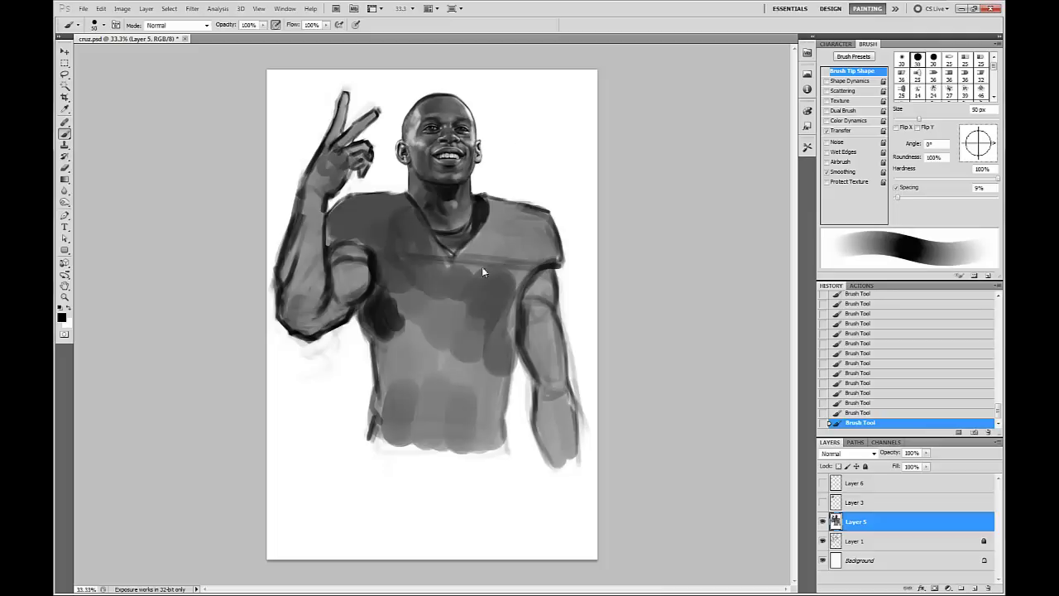
{"action": "key", "text": "bracketright"}
{"action": "key", "text": "bracketright"}
{"action": "key", "text": "bracketleft"}
{"action": "key", "text": "bracketleft"}
{"action": "key", "text": "bracketleft"}
{"action": "key", "text": "bracketleft"}
{"action": "key", "text": "bracketleft"}
{"action": "key", "text": "bracketleft"}
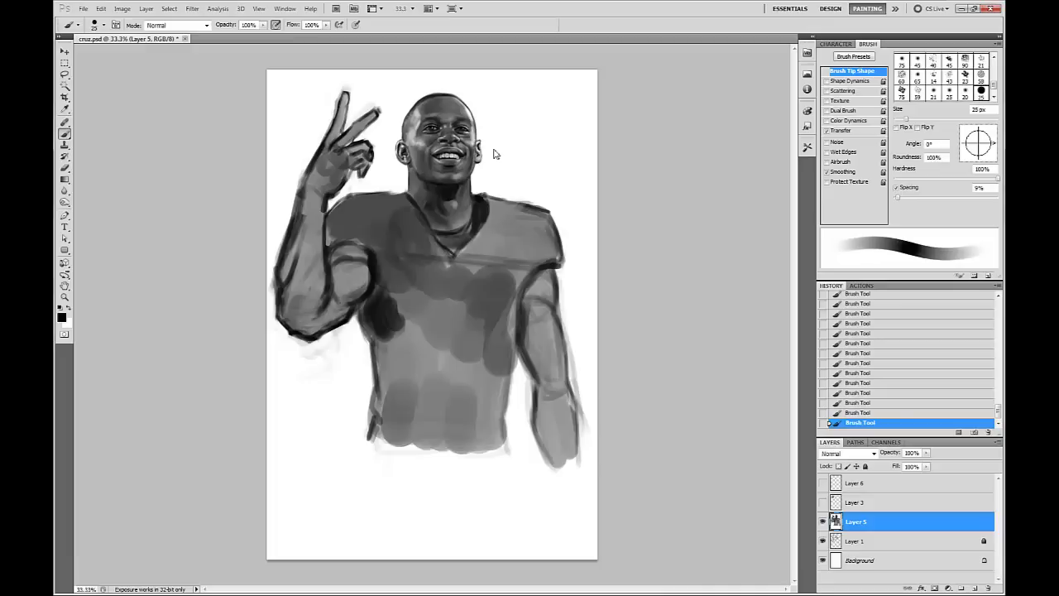
Switch to ref.PSD, undo its Hue/Saturation change and enlarge the colour reference photo to study the player and jersey.
{"action": "key", "text": "ctrl+Tab"}
{"action": "key", "text": "ctrl+z"}
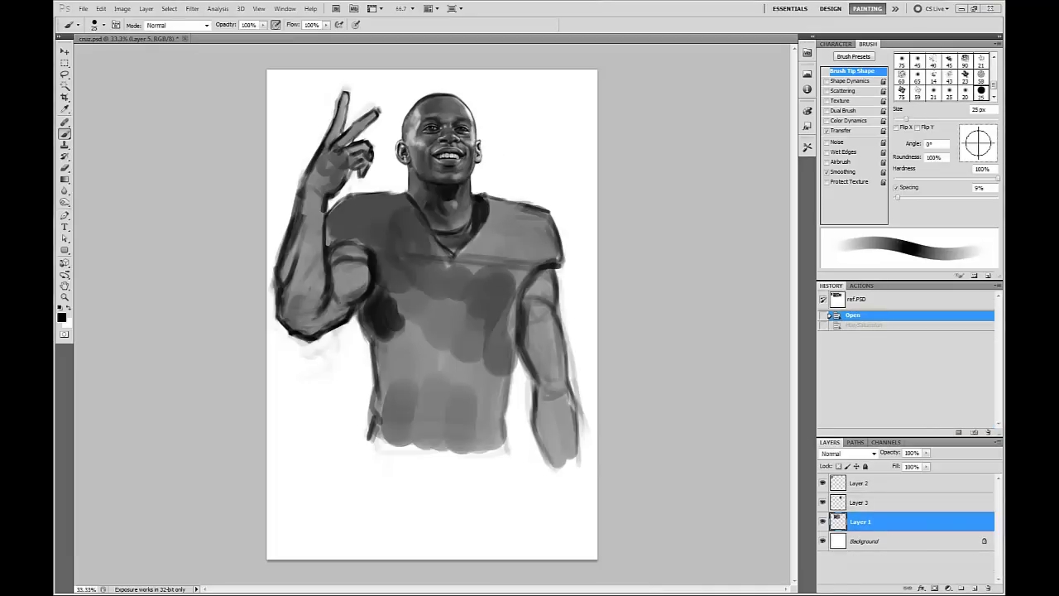
{"action": "left_click_drag", "start_coordinate": [55, 75], "coordinate": [609, 4]}
{"action": "left_click_drag", "start_coordinate": [637, 198], "coordinate": [579, 205]}
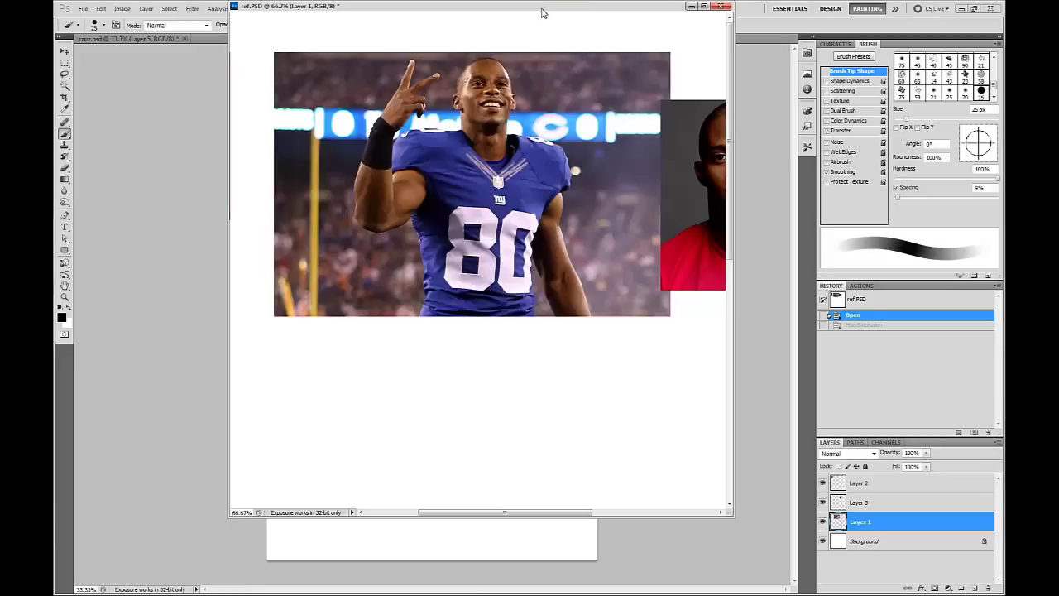
{"action": "mouse_move", "coordinate": [542, 12]}
{"action": "left_mouse_down"}
{"action": "mouse_move", "coordinate": [544, 40]}
{"action": "mouse_move", "coordinate": [541, 16]}
{"action": "left_mouse_up"}
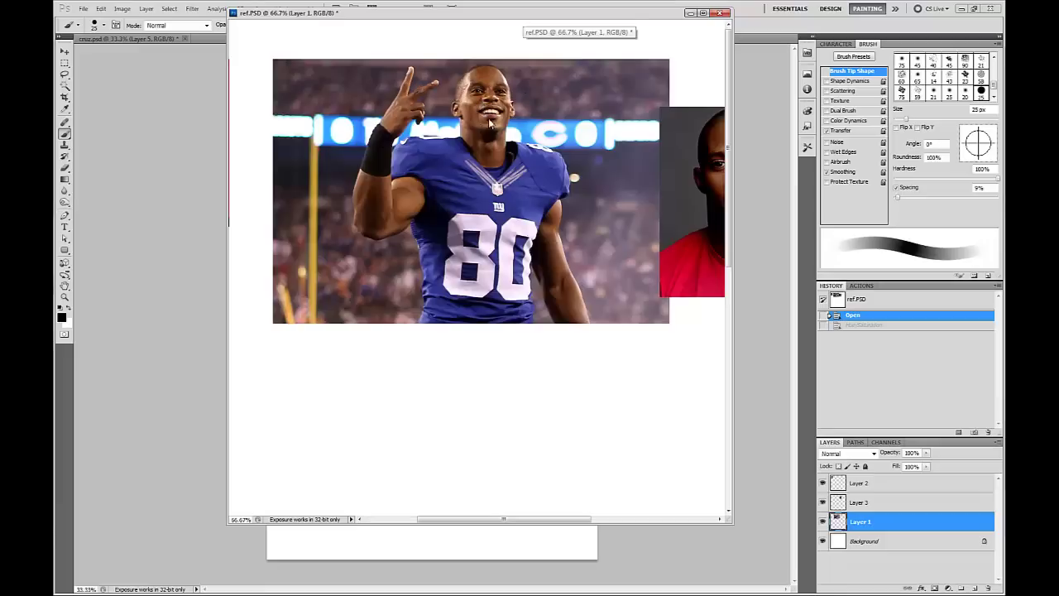
{"action": "key", "text": "ctrl+plus"}
{"action": "key", "text": "ctrl+plus"}
{"action": "left_click_drag", "start_coordinate": [500, 118], "coordinate": [487, 259]}
{"action": "scroll", "coordinate": [496, 298], "scroll_direction": "up", "scroll_amount": 3}
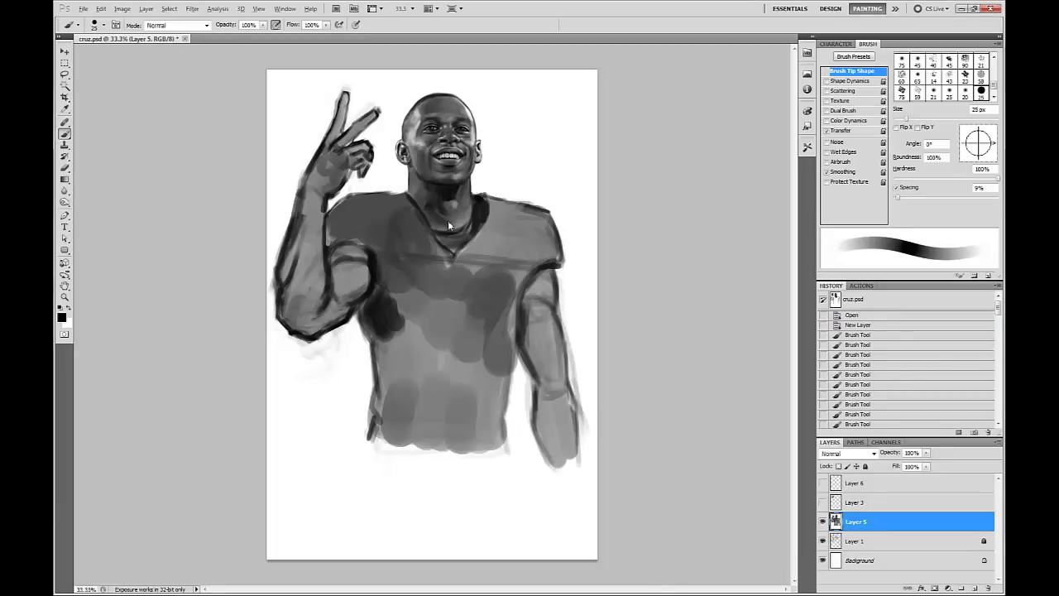
Return to cruz.psd, sample the collar's dark tone and darken the sleeve edge above the raised arm's bicep, enlarging the brush to 60 px.
{"action": "left_click", "coordinate": [480, 218], "text": "alt"}
{"action": "key", "text": "bracketleft"}
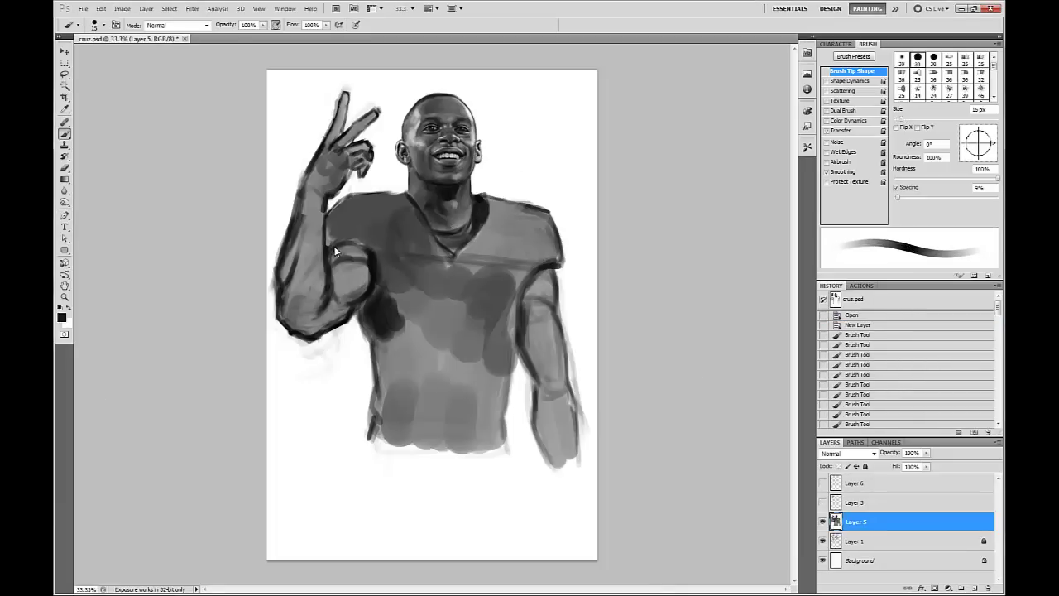
{"action": "key", "text": "bracketright"}
{"action": "left_click_drag", "start_coordinate": [346, 252], "coordinate": [344, 242]}
{"action": "key", "text": "bracketright"}
{"action": "key", "text": "bracketright"}
{"action": "key", "text": "bracketright"}
{"action": "key", "text": "bracketright"}
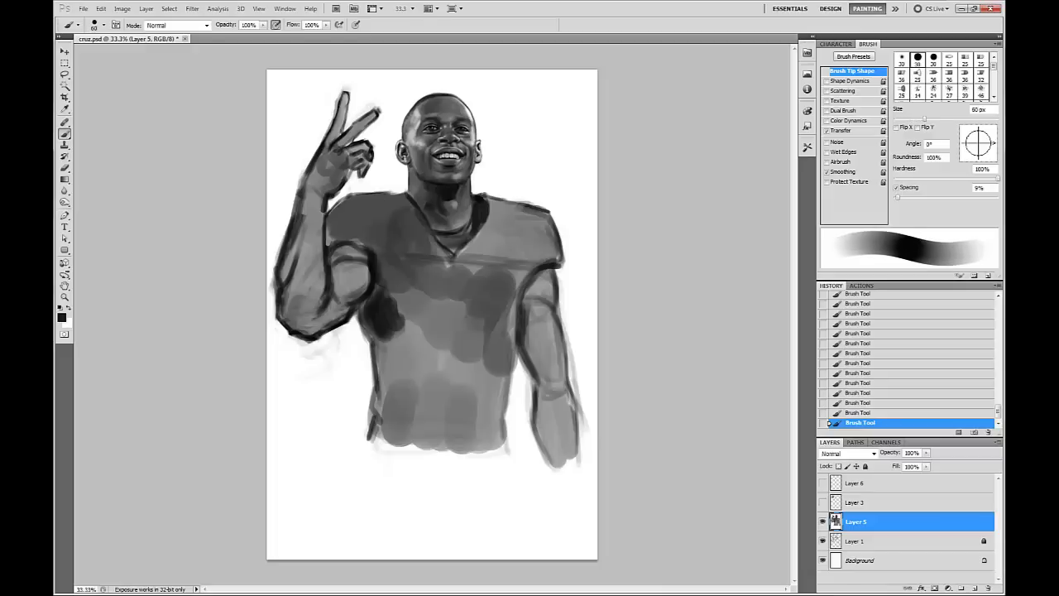
Reapply the Hue/Saturation change to the photo in ref.PSD.
{"action": "key", "text": "ctrl+Tab"}
{"action": "key", "text": "ctrl+z"}
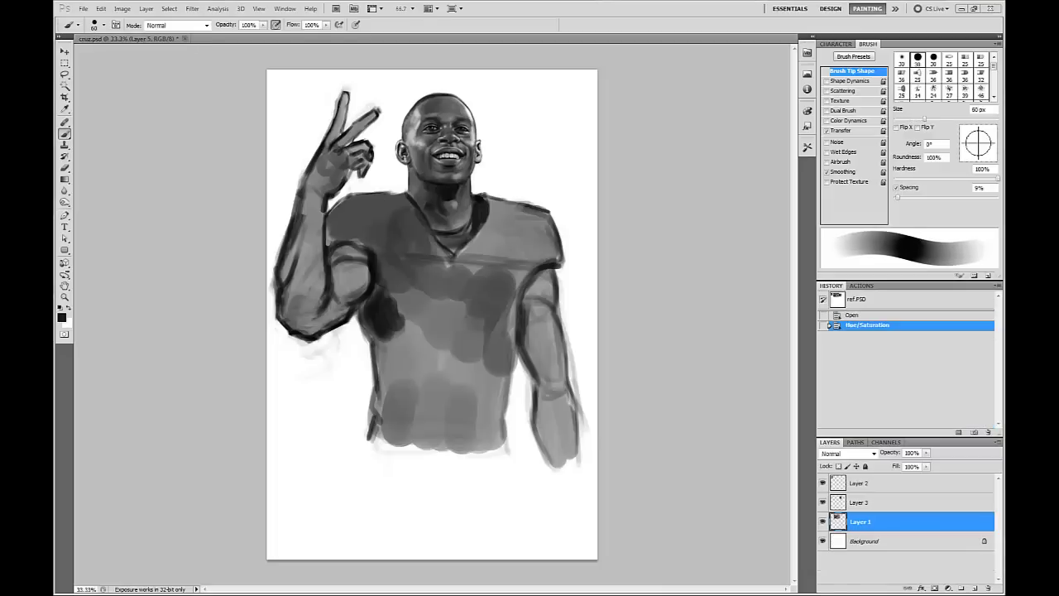
Shade the lower part of the jersey shoulder beside the raised arm in cruz.psd with a dark brush of 90 to 100 px.
{"action": "key", "text": "bracketright"}
{"action": "key", "text": "bracketright"}
{"action": "key", "text": "bracketright"}
{"action": "key", "text": "bracketright"}
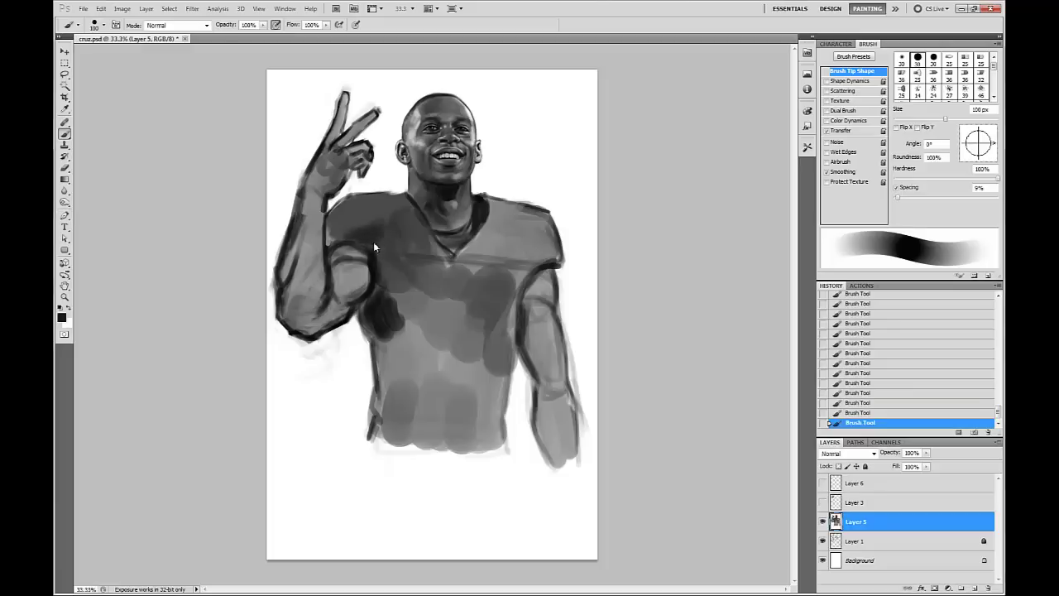
{"action": "key", "text": "bracketleft"}
{"action": "key", "text": "bracketleft"}
{"action": "key", "text": "bracketleft"}
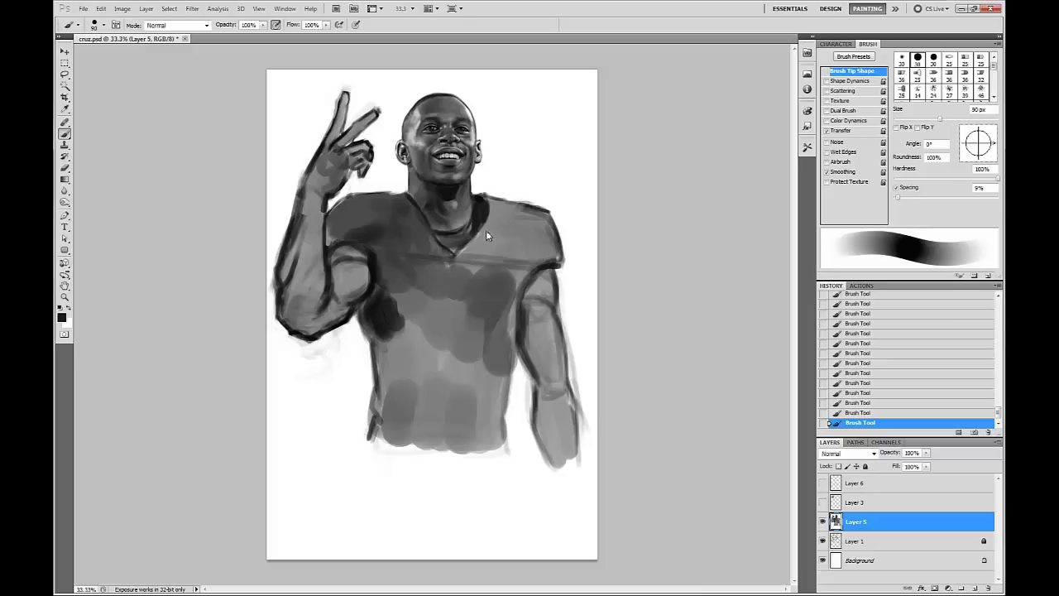
Deepen the jersey shadow between the chest and the raised arm's armpit with black, varying the brush size up to 250 px.
{"action": "key", "text": "bracketright"}
{"action": "key", "text": "bracketright"}
{"action": "key", "text": "bracketright"}
{"action": "key", "text": "bracketleft"}
{"action": "key", "text": "bracketleft"}
{"action": "key", "text": "bracketleft"}
{"action": "key", "text": "bracketleft"}
{"action": "key", "text": "bracketleft"}
{"action": "key", "text": "bracketleft"}
{"action": "key", "text": "bracketright"}
{"action": "key", "text": "bracketright"}
{"action": "key", "text": "bracketright"}
{"action": "key", "text": "bracketright"}
{"action": "key", "text": "bracketright"}
{"action": "key", "text": "bracketright"}
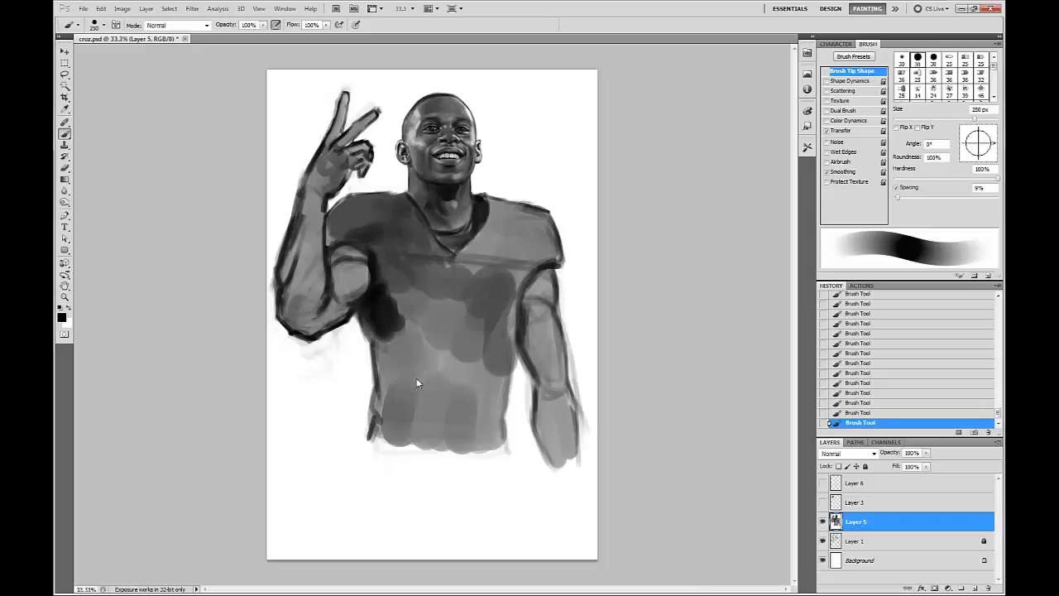
Darken the jersey's torso and the shoulder above the lowered arm with a 250 px brush.
{"action": "mouse_move", "coordinate": [418, 381]}
{"action": "left_mouse_down"}
{"action": "mouse_move", "coordinate": [401, 340]}
{"action": "mouse_move", "coordinate": [386, 412]}
{"action": "mouse_move", "coordinate": [408, 367]}
{"action": "mouse_move", "coordinate": [426, 423]}
{"action": "mouse_move", "coordinate": [462, 390]}
{"action": "mouse_move", "coordinate": [483, 428]}
{"action": "mouse_move", "coordinate": [487, 396]}
{"action": "mouse_move", "coordinate": [481, 413]}
{"action": "mouse_move", "coordinate": [455, 313]}
{"action": "mouse_move", "coordinate": [433, 358]}
{"action": "mouse_move", "coordinate": [404, 299]}
{"action": "mouse_move", "coordinate": [452, 302]}
{"action": "mouse_move", "coordinate": [488, 277]}
{"action": "mouse_move", "coordinate": [499, 248]}
{"action": "mouse_move", "coordinate": [476, 258]}
{"action": "mouse_move", "coordinate": [499, 246]}
{"action": "mouse_move", "coordinate": [499, 332]}
{"action": "left_mouse_up"}
{"action": "mouse_move", "coordinate": [520, 221]}
{"action": "left_mouse_down"}
{"action": "mouse_move", "coordinate": [529, 230]}
{"action": "mouse_move", "coordinate": [505, 231]}
{"action": "mouse_move", "coordinate": [543, 180]}
{"action": "mouse_move", "coordinate": [554, 184]}
{"action": "left_mouse_up"}
{"action": "left_click", "coordinate": [516, 186], "text": "alt"}
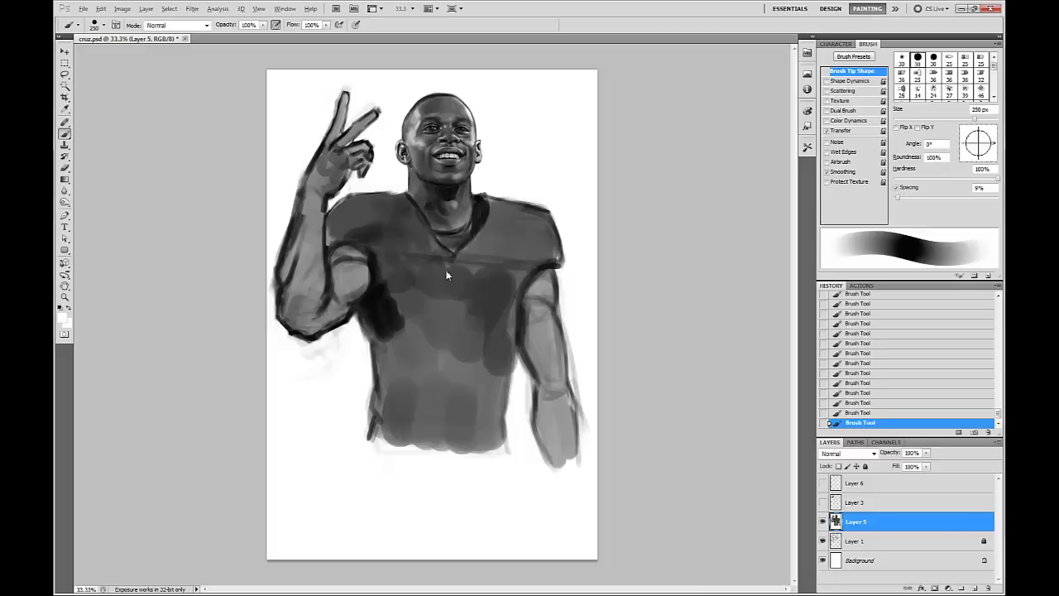
Extend the black jersey shadow diagonally from the raised arm's armpit across the ribs with a 200 px brush.
{"action": "key", "text": "x"}
{"action": "key", "text": "bracketleft"}
{"action": "key", "text": "bracketleft"}
{"action": "key", "text": "bracketright"}
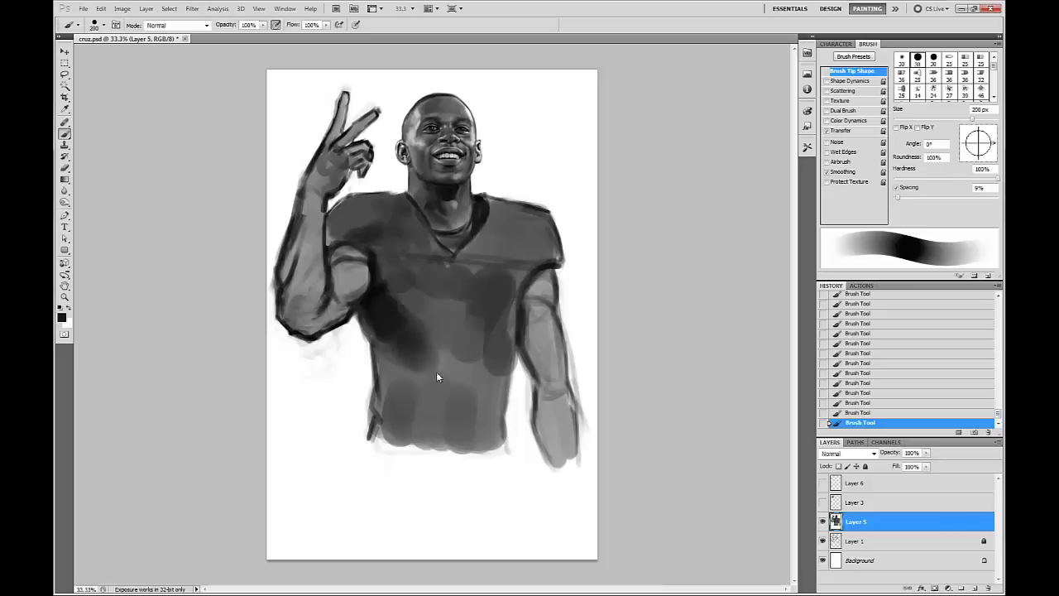
Refine the sleeve opening around the raised arm's bicep with a small brush of 35 to 25 px.
{"action": "key", "text": "bracketleft"}
{"action": "key", "text": "bracketleft"}
{"action": "key", "text": "bracketleft"}
{"action": "key", "text": "bracketleft"}
{"action": "key", "text": "bracketleft"}
{"action": "key", "text": "bracketleft"}
{"action": "key", "text": "bracketleft"}
{"action": "key", "text": "bracketleft"}
{"action": "key", "text": "bracketleft"}
{"action": "key", "text": "bracketleft"}
{"action": "key", "text": "bracketleft"}
{"action": "key", "text": "bracketleft"}
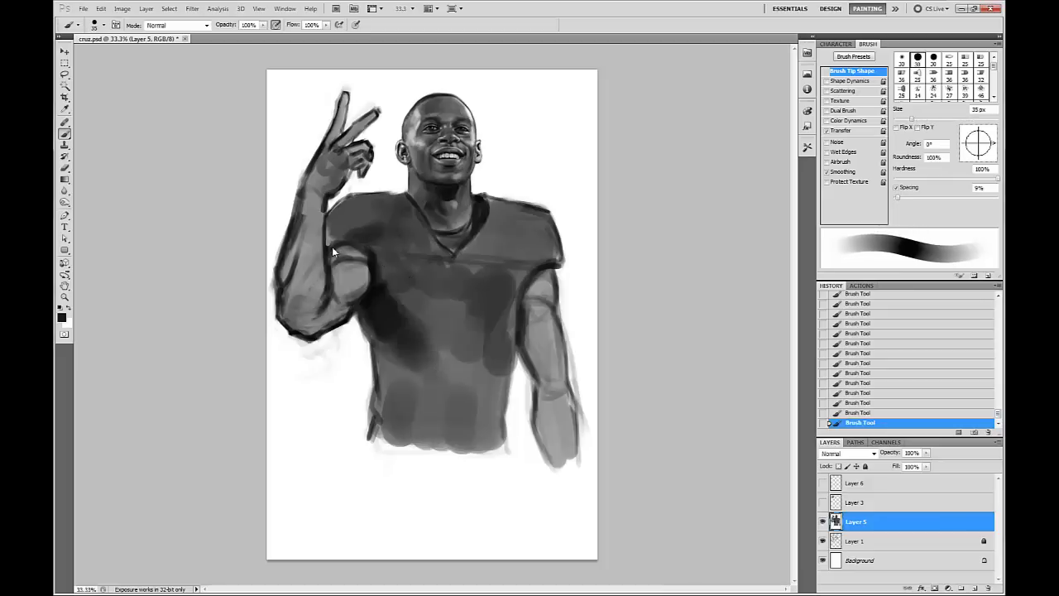
{"action": "key", "text": "bracketleft"}
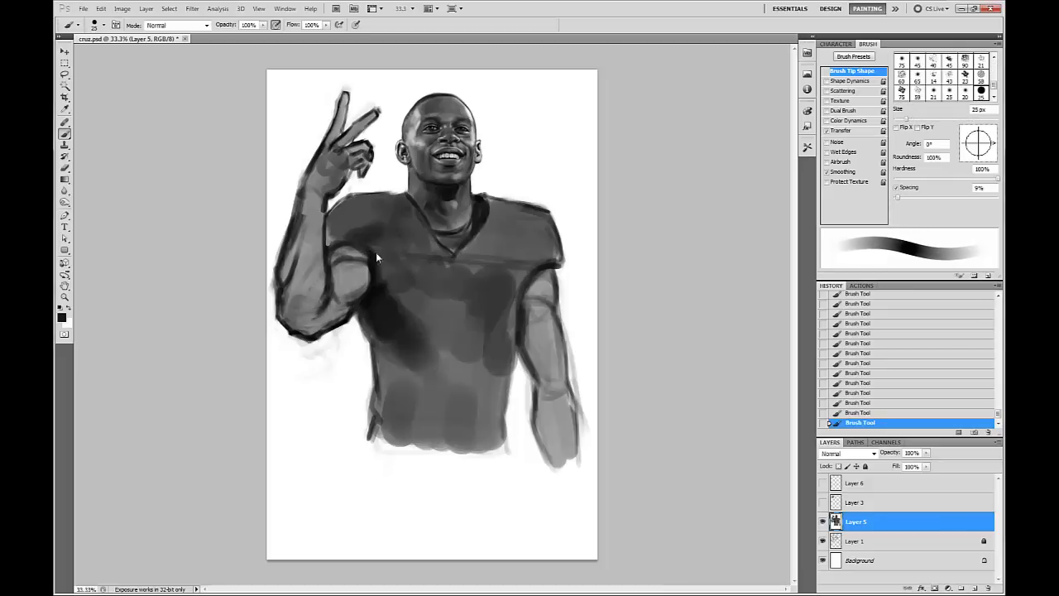
{"action": "left_click", "coordinate": [347, 252], "text": "alt"}
Sample the dark jersey shadow and darken the raised forearm down to the elbow, enlarging the brush from 90 to 125 px.
{"action": "left_click", "coordinate": [384, 315], "text": "alt"}
{"action": "key", "text": "bracketright"}
{"action": "key", "text": "bracketright"}
{"action": "key", "text": "bracketright"}
{"action": "key", "text": "bracketright"}
{"action": "key", "text": "bracketright"}
{"action": "key", "text": "bracketright"}
{"action": "key", "text": "bracketright"}
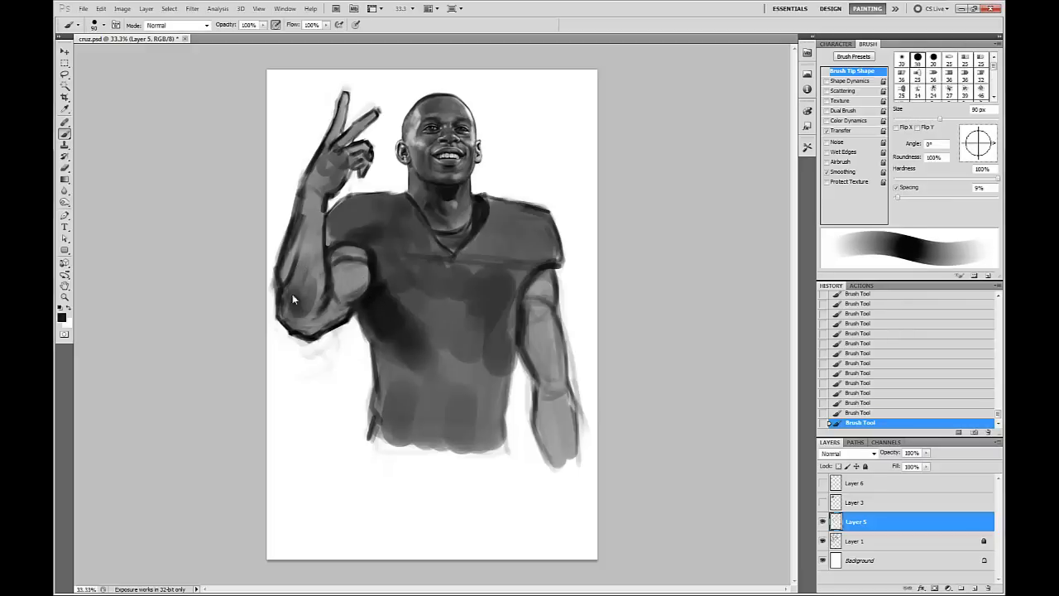
{"action": "key", "text": "bracketright"}
{"action": "key", "text": "bracketright"}
{"action": "key", "text": "ctrl+z"}
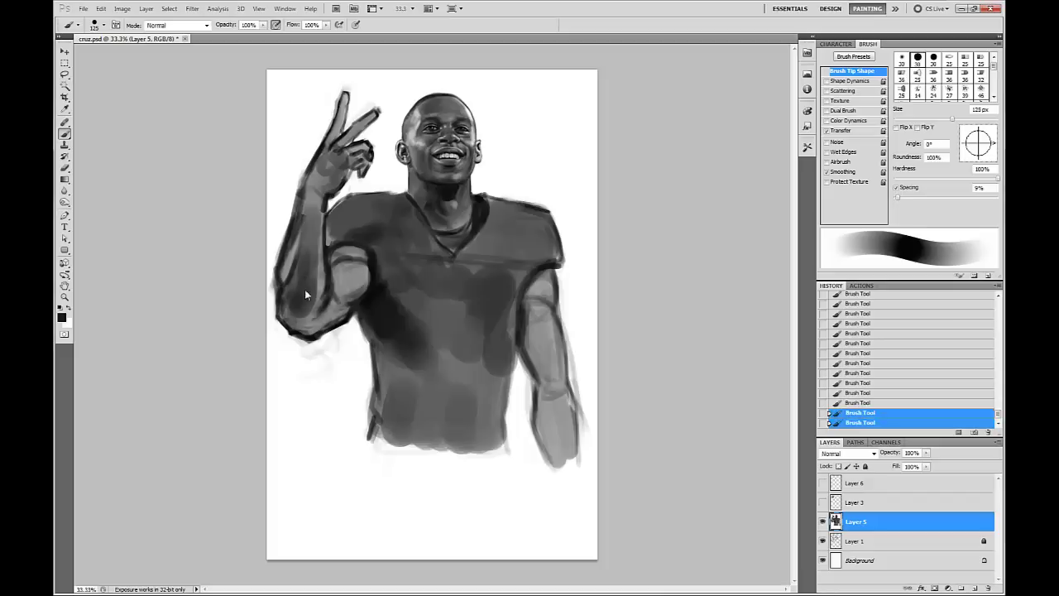
{"action": "key", "text": "ctrl+z"}
Shade the inner edge of the raised forearm beside the bicep with a 40 px brush.
{"action": "key", "text": "bracketleft"}
{"action": "key", "text": "bracketleft"}
{"action": "key", "text": "bracketleft"}
{"action": "key", "text": "bracketleft"}
{"action": "key", "text": "bracketleft"}
{"action": "key", "text": "bracketleft"}
{"action": "key", "text": "bracketleft"}
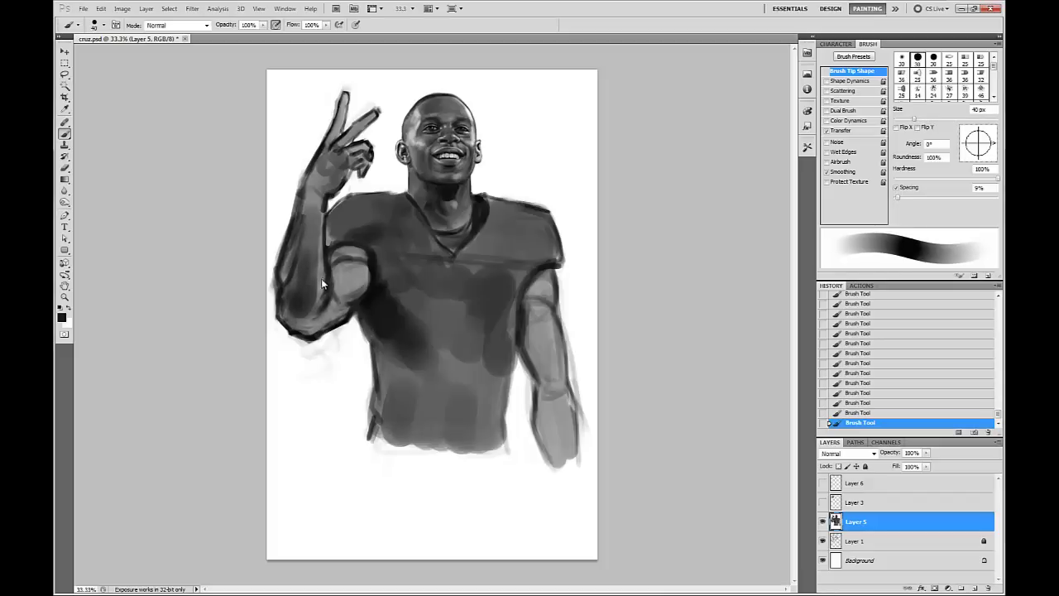
Soften the raised forearm's outer edge and elbow with greys sampled from the arm, using a 20 to 30 px brush.
{"action": "left_click", "coordinate": [321, 278], "text": "alt"}
{"action": "key", "text": "bracketleft"}
{"action": "key", "text": "bracketleft"}
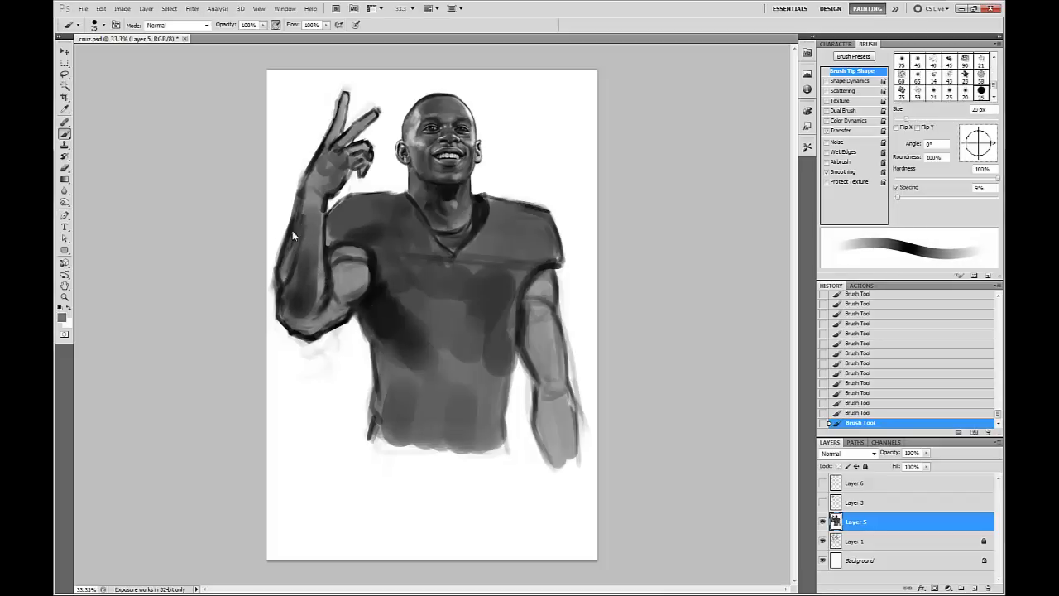
{"action": "key", "text": "bracketright"}
{"action": "left_click", "coordinate": [354, 279], "text": "alt"}
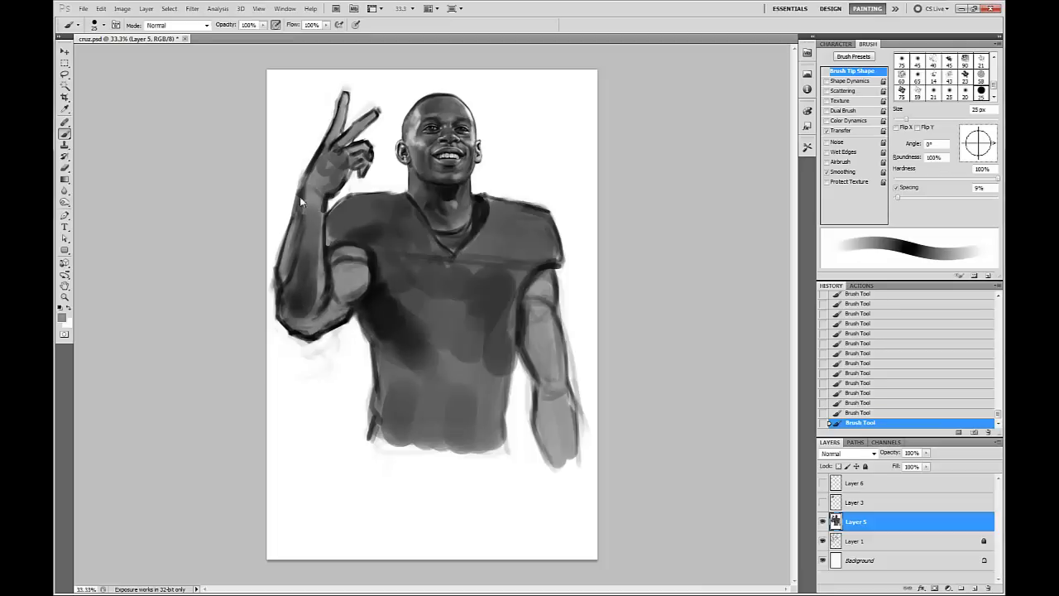
{"action": "key", "text": "bracketright"}
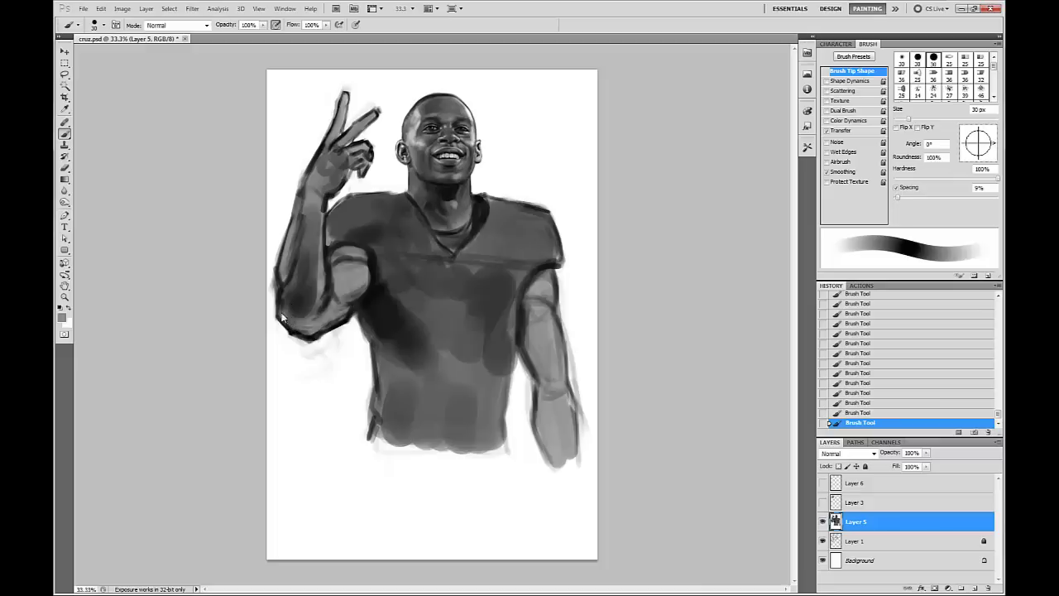
Sample the jersey's dark shadow and define the shoulder and sleeve edge beside the raised forearm with a 45 to 15 px brush.
{"action": "left_click", "coordinate": [395, 306], "text": "alt"}
{"action": "key", "text": "bracketright"}
{"action": "key", "text": "bracketright"}
{"action": "key", "text": "bracketright"}
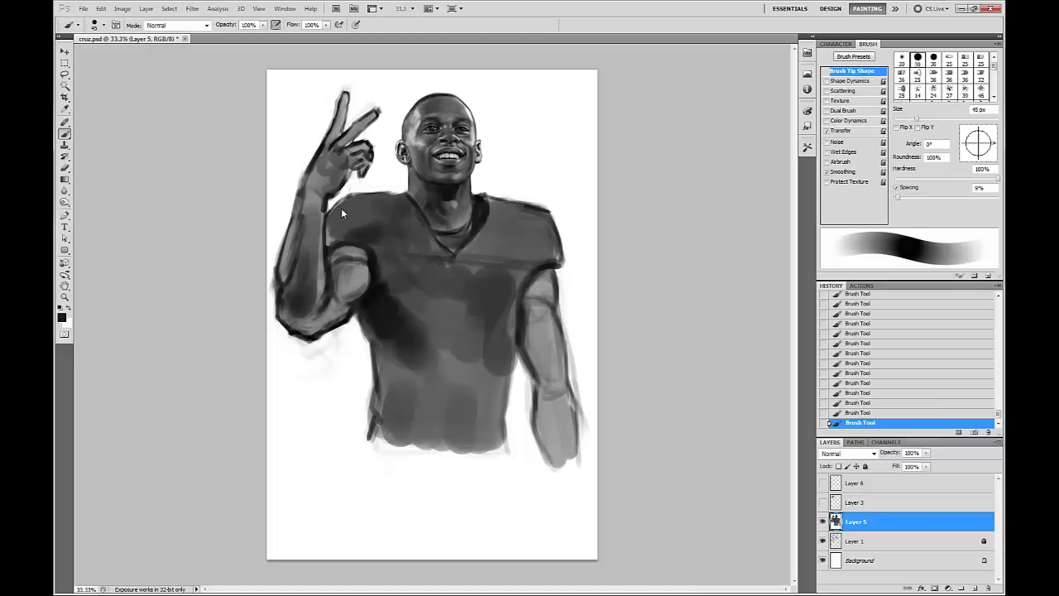
{"action": "key", "text": "bracketleft"}
{"action": "key", "text": "bracketleft"}
{"action": "key", "text": "bracketleft"}
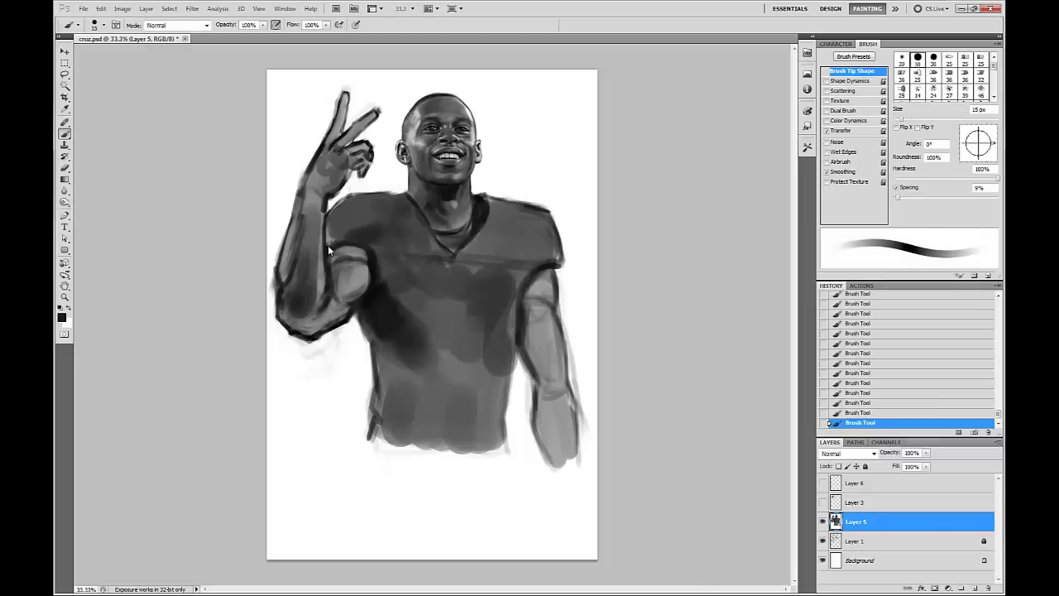
Darken the neckline and the collar on the lowered-arm side with black, enlarging the brush from 40 to 60 px.
{"action": "key", "text": "bracketright"}
{"action": "key", "text": "bracketright"}
{"action": "key", "text": "bracketright"}
{"action": "key", "text": "bracketright"}
{"action": "key", "text": "bracketright"}
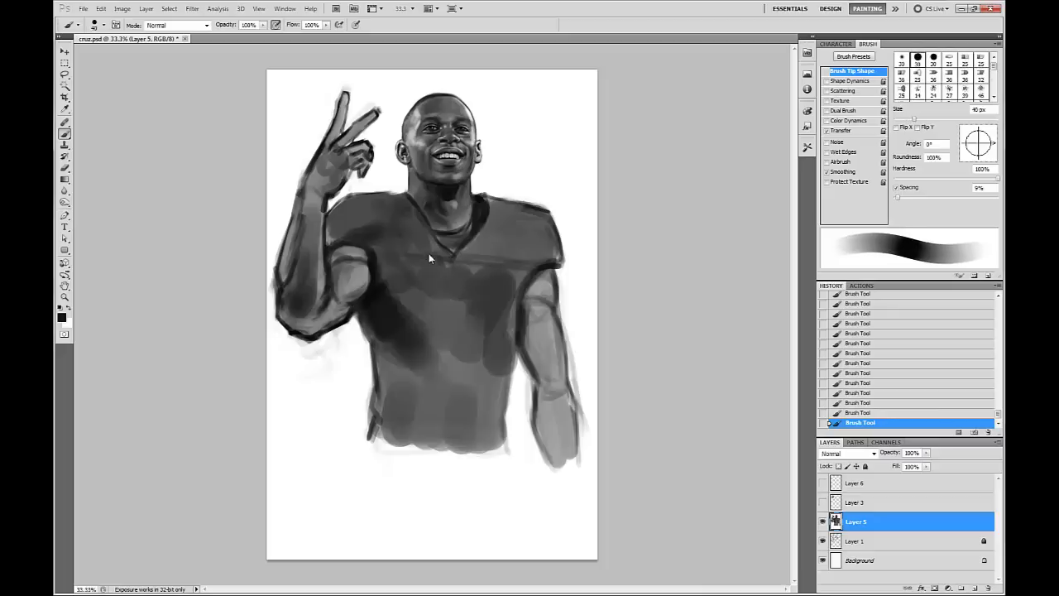
{"action": "key", "text": "bracketright"}
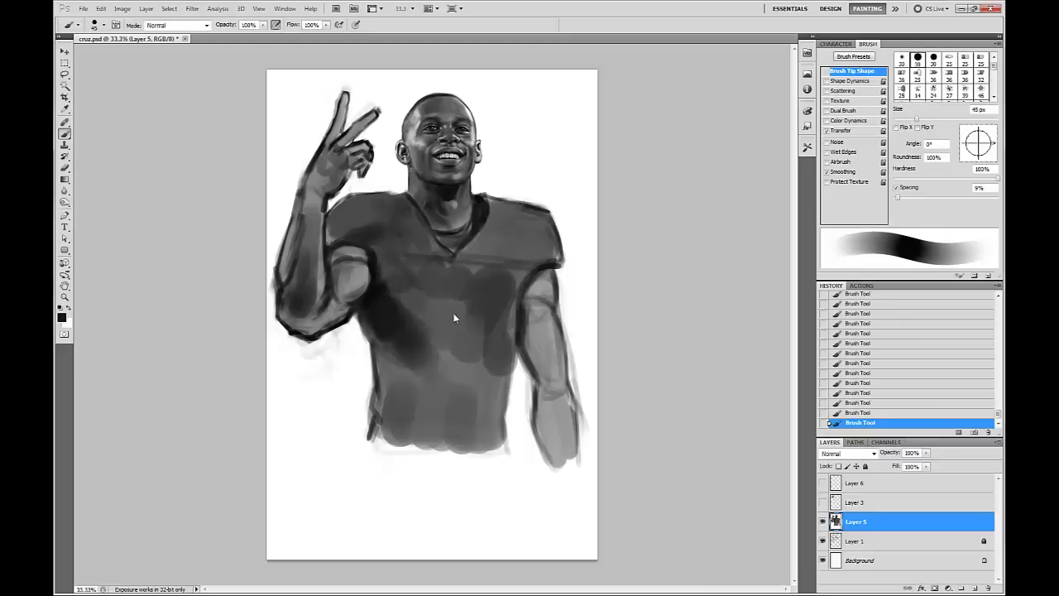
{"action": "key", "text": "bracketright"}
{"action": "key", "text": "bracketright"}
{"action": "key", "text": "bracketright"}
{"action": "left_click_drag", "start_coordinate": [482, 217], "coordinate": [478, 230]}
Clean up the background edge where the neck meets the collar with white, undoing two earlier strokes and resampling the background.
{"action": "key", "text": "x"}
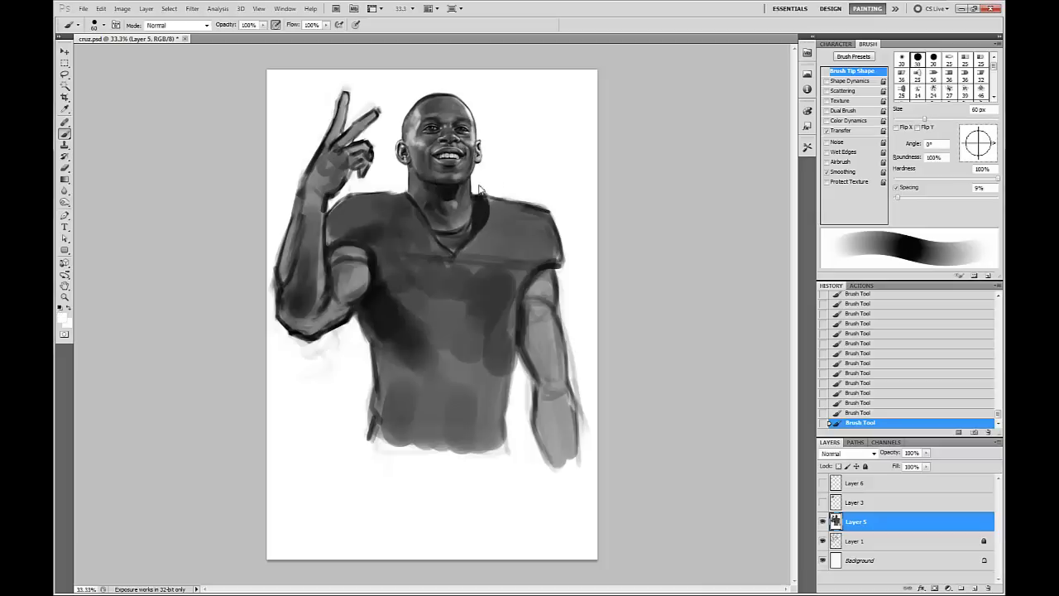
{"action": "key", "text": "bracketleft"}
{"action": "key", "text": "bracketleft"}
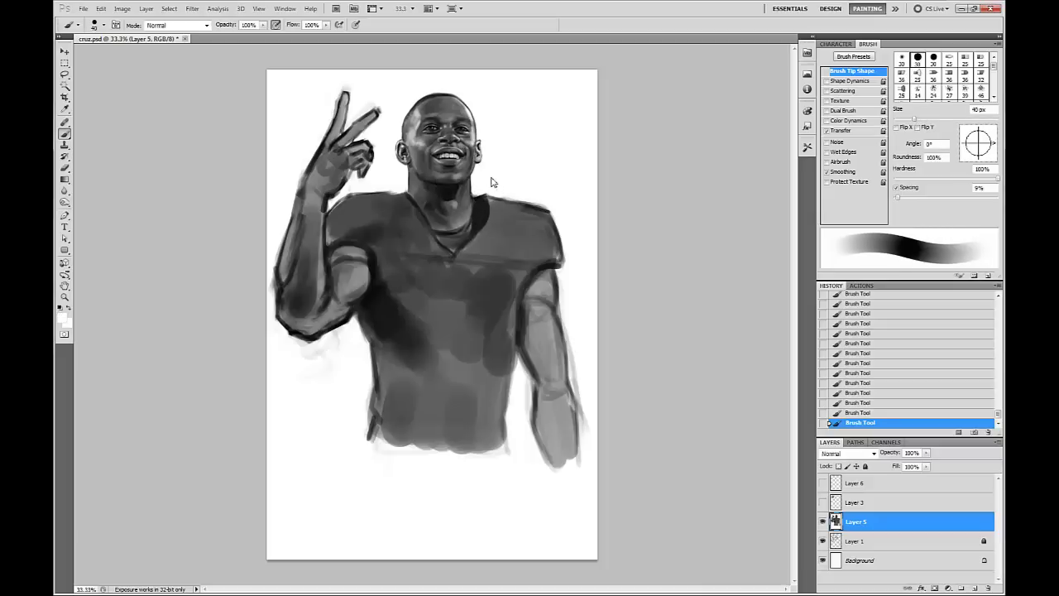
{"action": "key", "text": "ctrl+alt+z"}
{"action": "key", "text": "ctrl+alt+z"}
{"action": "left_click", "coordinate": [482, 183], "text": "alt"}
{"action": "left_click_drag", "start_coordinate": [475, 191], "coordinate": [490, 194]}
Darken and even out the jersey's chest below the collar with black, enlarging the brush to 150 px.
{"action": "key", "text": "x"}
{"action": "key", "text": "bracketright"}
{"action": "key", "text": "bracketright"}
{"action": "key", "text": "bracketright"}
{"action": "key", "text": "bracketright"}
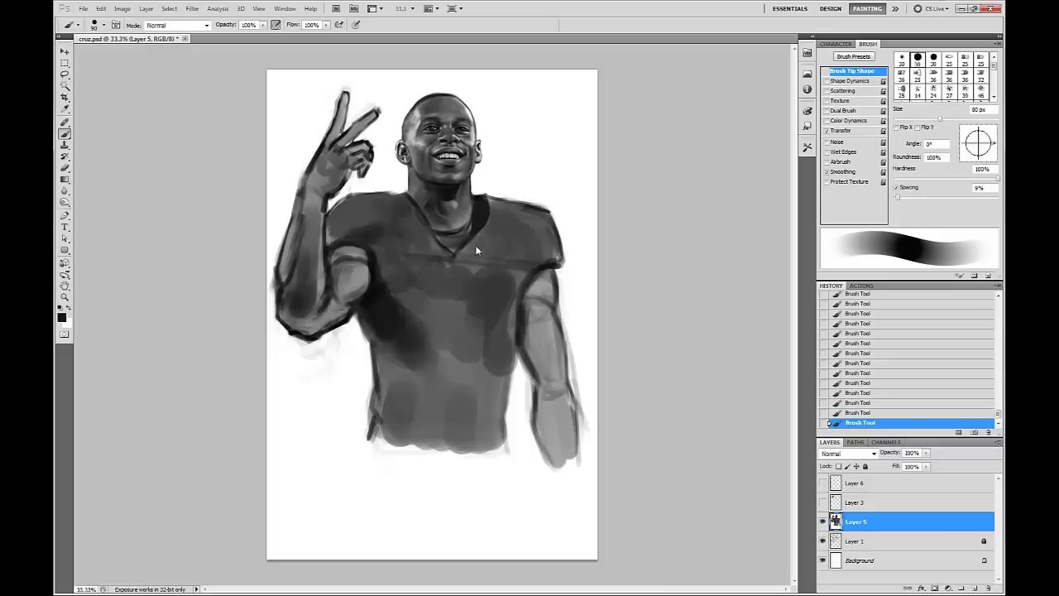
{"action": "key", "text": "bracketright"}
{"action": "key", "text": "bracketright"}
{"action": "key", "text": "bracketright"}
{"action": "key", "text": "bracketright"}
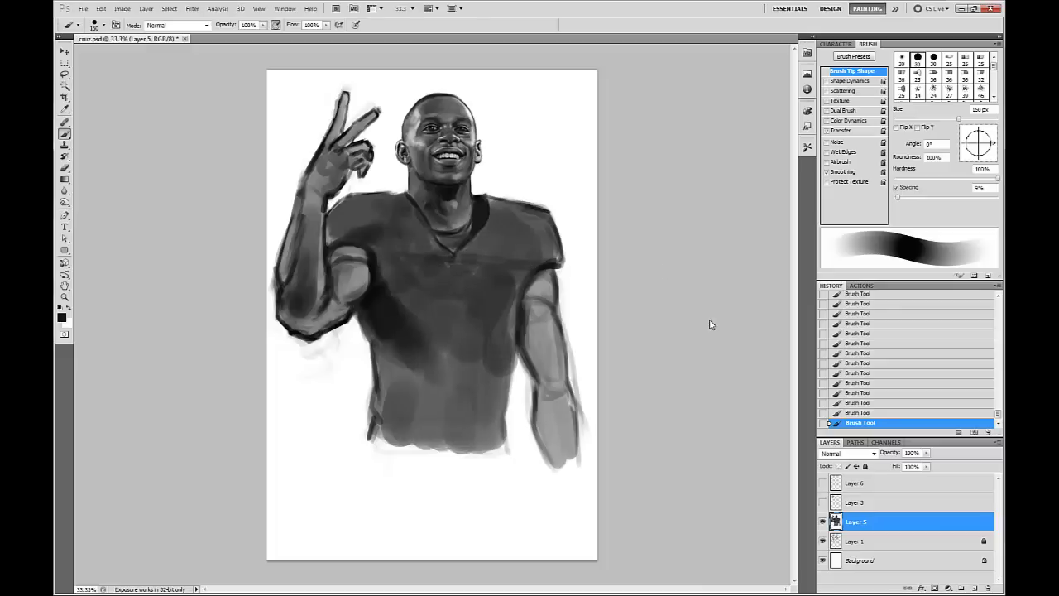
Deepen the shading of the raised forearm and wrist beside the jersey shoulder with a 60 px brush.
{"action": "key", "text": "bracketleft"}
{"action": "key", "text": "bracketleft"}
{"action": "key", "text": "bracketleft"}
{"action": "key", "text": "bracketleft"}
{"action": "key", "text": "bracketleft"}
{"action": "key", "text": "bracketleft"}
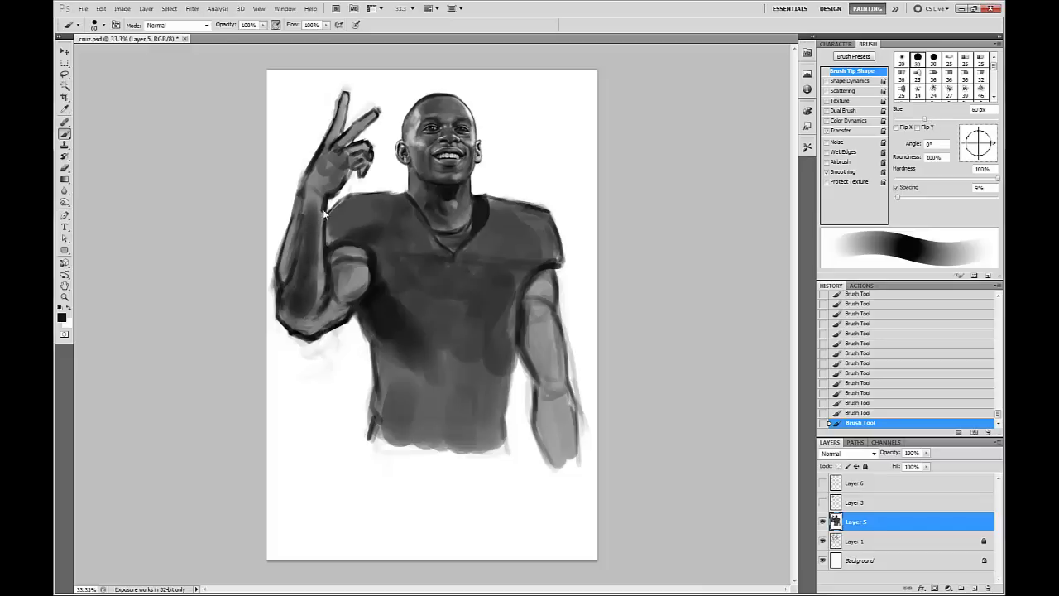
Shade the inner side of the lowered upper arm along the torso with black, varying the brush size up to 90 px.
{"action": "key", "text": "bracketright"}
{"action": "key", "text": "bracketleft"}
{"action": "key", "text": "bracketright"}
{"action": "key", "text": "bracketright"}
{"action": "key", "text": "bracketright"}
{"action": "key", "text": "bracketleft"}
{"action": "key", "text": "bracketleft"}
{"action": "key", "text": "bracketleft"}
{"action": "key", "text": "bracketleft"}
{"action": "key", "text": "bracketright"}
{"action": "key", "text": "bracketright"}
{"action": "key", "text": "bracketright"}
{"action": "key", "text": "bracketright"}
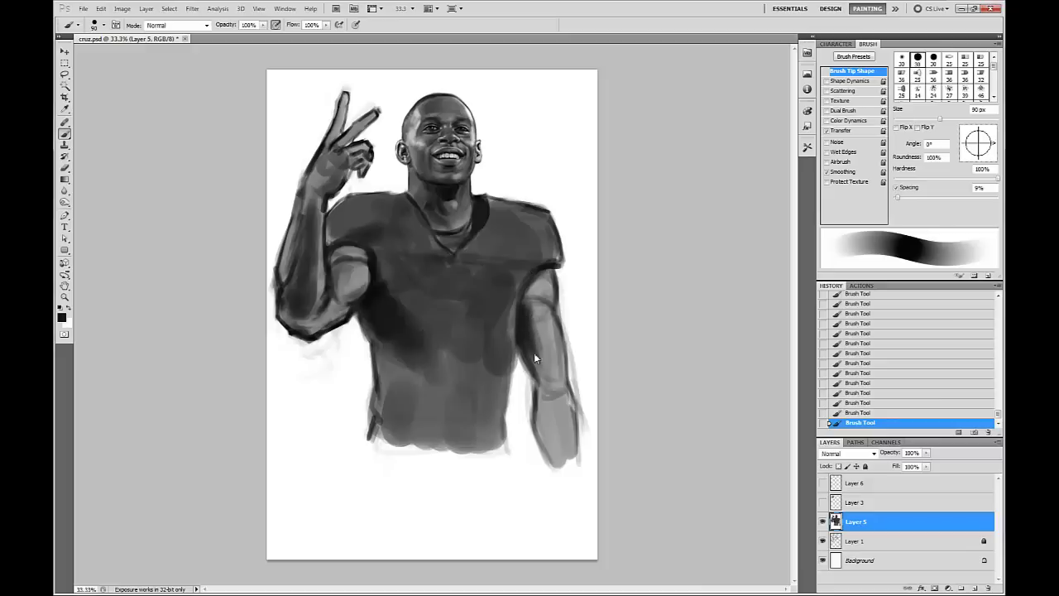
Darken the inner edge of the lowered arm's elbow and forearm with a 70 px brush.
{"action": "key", "text": "bracketleft"}
{"action": "key", "text": "bracketleft"}
{"action": "mouse_move", "coordinate": [542, 393]}
{"action": "left_mouse_down"}
{"action": "mouse_move", "coordinate": [557, 464]}
{"action": "mouse_move", "coordinate": [537, 394]}
{"action": "left_mouse_up"}
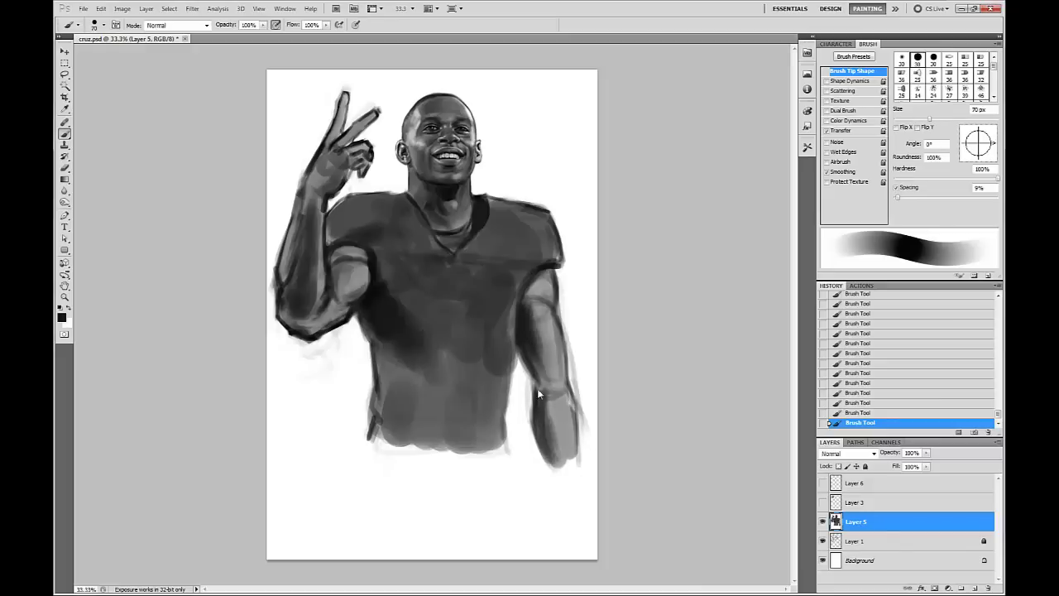
Shade the lowered arm just beneath the sleeve with sampled arm tones, reducing the brush to 35 px.
{"action": "key", "text": "bracketleft"}
{"action": "left_click", "coordinate": [540, 278], "text": "alt"}
{"action": "left_click", "coordinate": [544, 322], "text": "alt"}
{"action": "key", "text": "bracketleft"}
{"action": "key", "text": "bracketleft"}
{"action": "key", "text": "bracketleft"}
{"action": "key", "text": "bracketleft"}
{"action": "key", "text": "bracketleft"}
Sample white and paint highlights on the lowered arm's deltoid and outer upper arm with a 25 to 45 px brush.
{"action": "left_click", "coordinate": [578, 327], "text": "alt"}
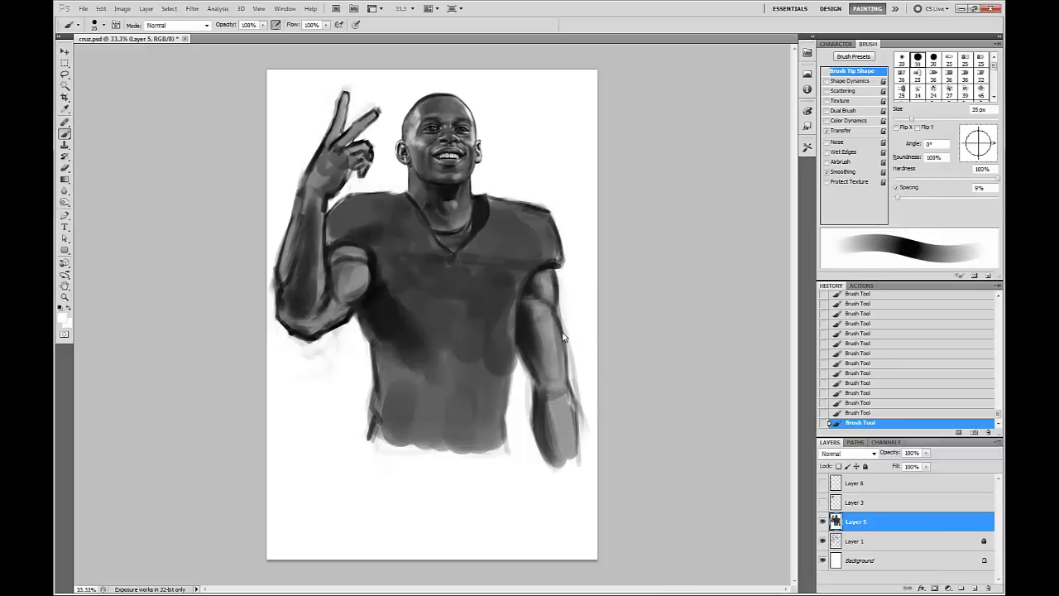
{"action": "key", "text": "bracketleft"}
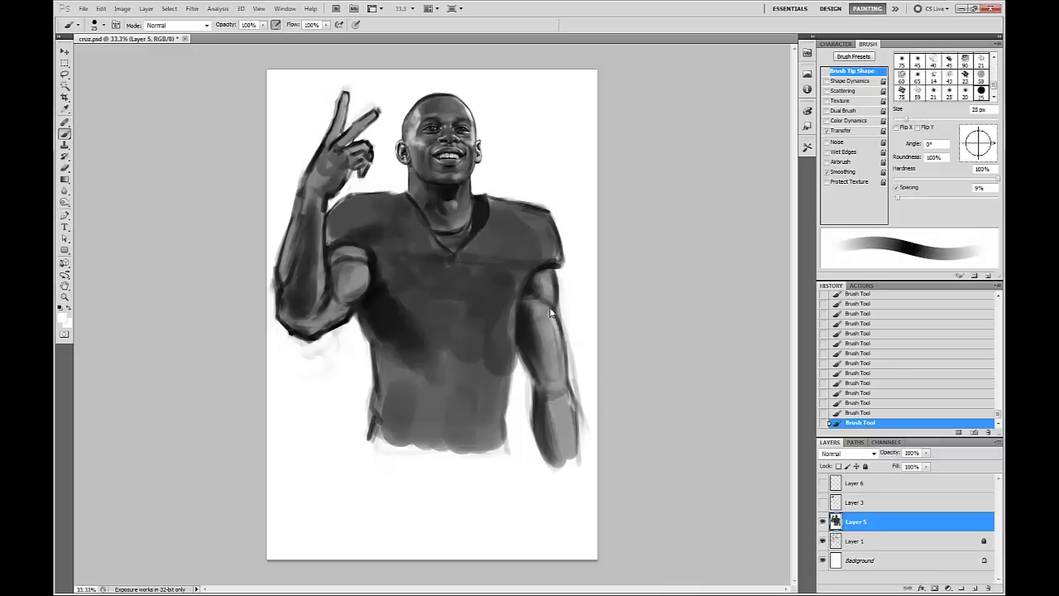
{"action": "key", "text": "bracketright"}
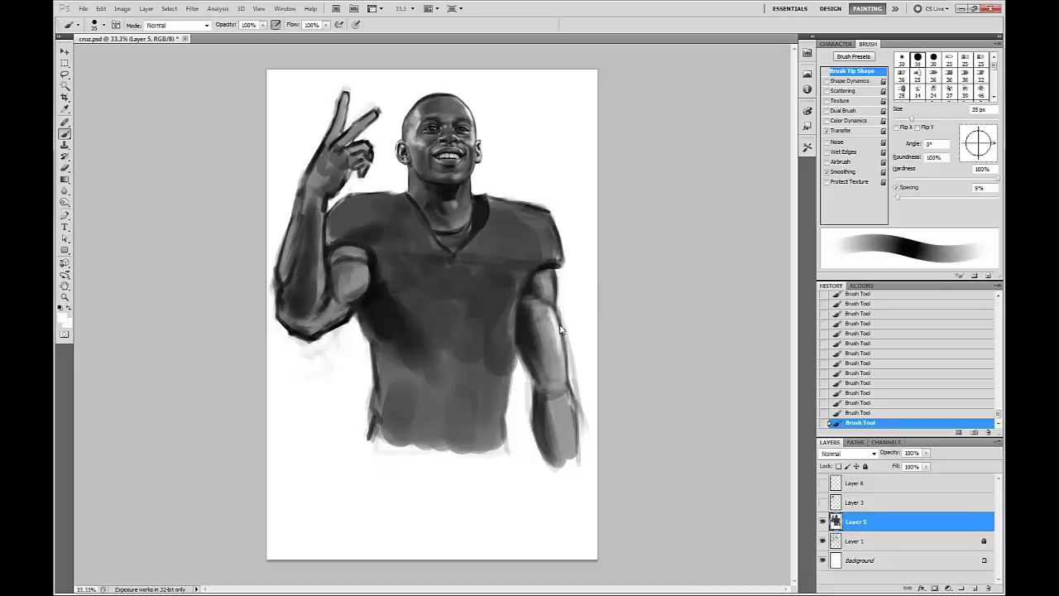
{"action": "key", "text": "bracketright"}
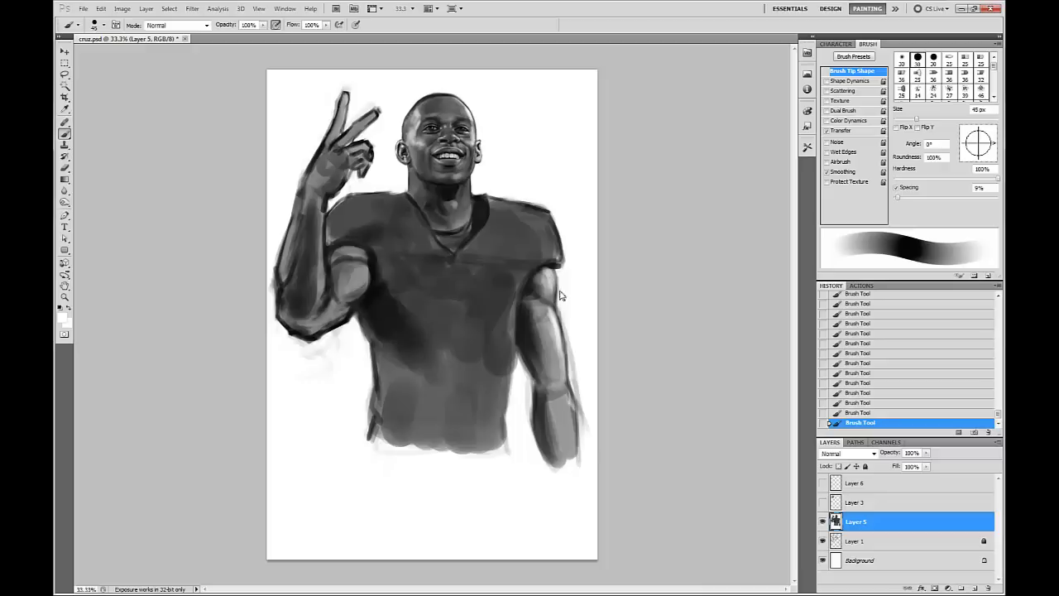
{"action": "key", "text": "bracketleft"}
{"action": "key", "text": "bracketleft"}
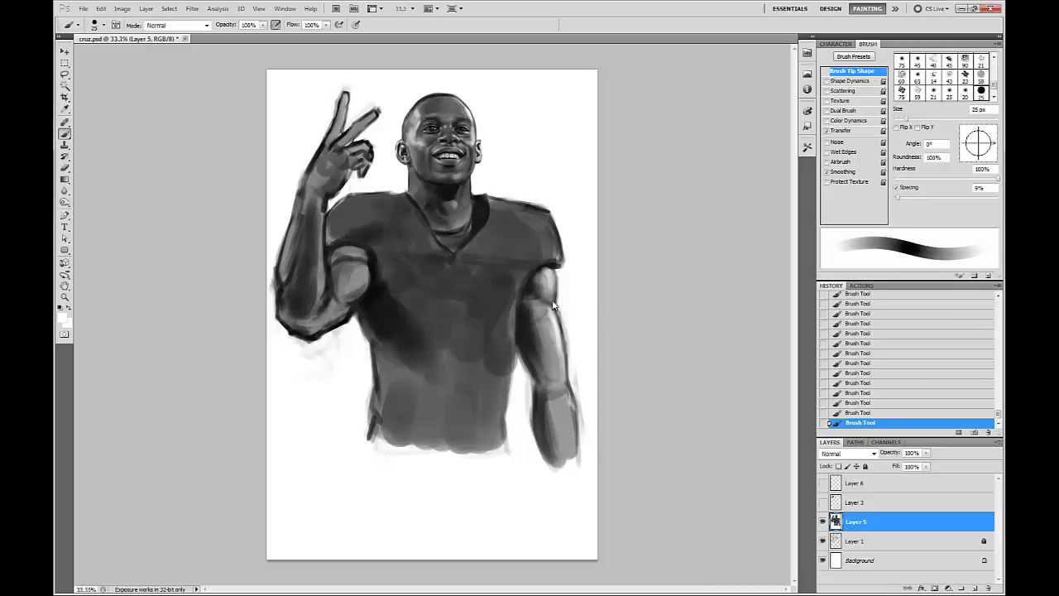
{"action": "key", "text": "bracketright"}
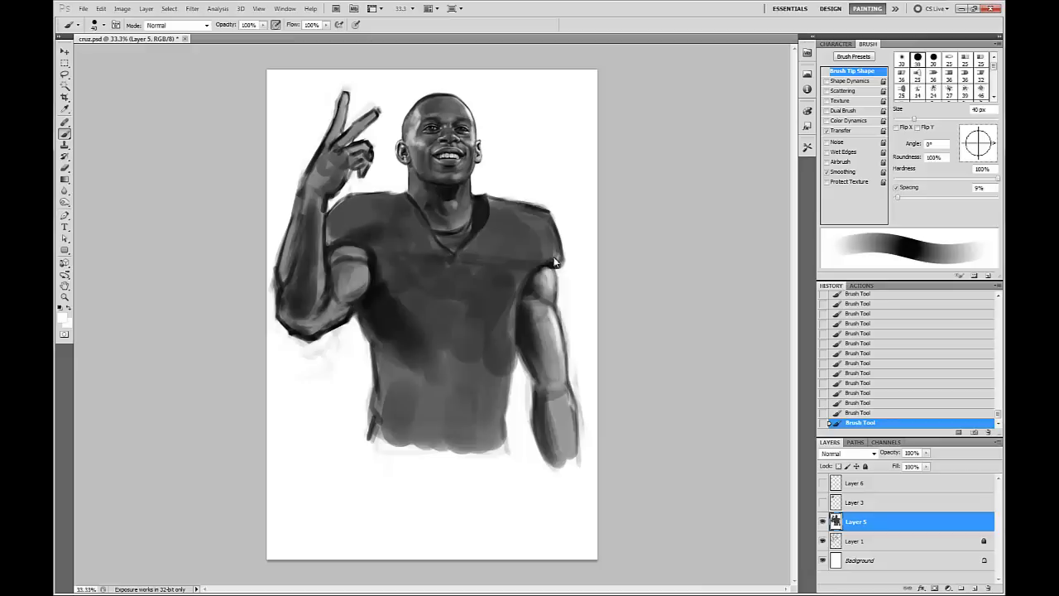
Add soft highlights to both jersey shoulders with a brush of up to 80 px, and reduce the brush to 45 px.
{"action": "key", "text": "bracketright"}
{"action": "key", "text": "bracketright"}
{"action": "key", "text": "bracketright"}
{"action": "key", "text": "bracketright"}
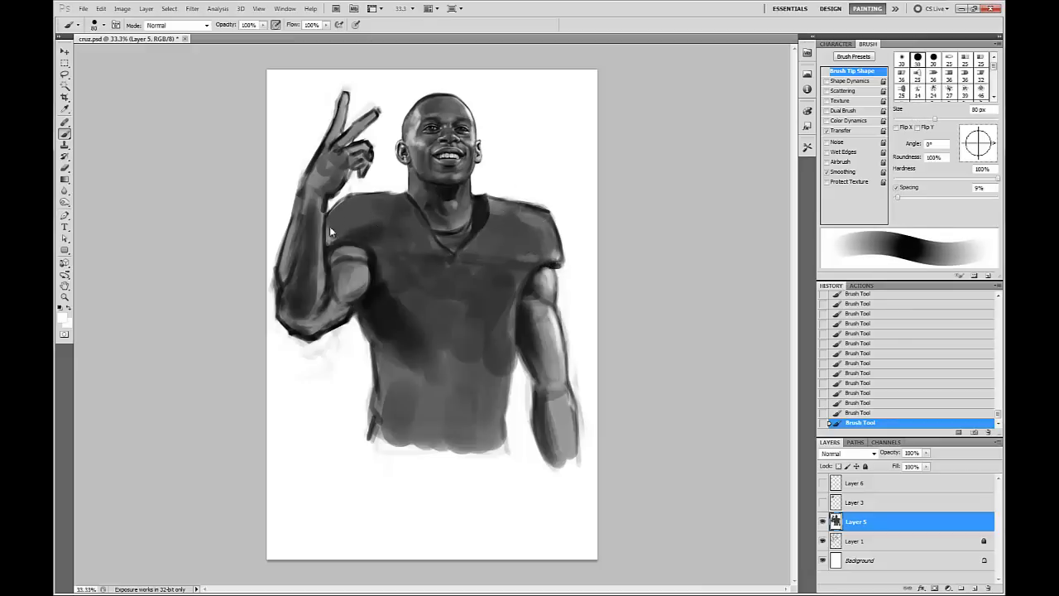
{"action": "key", "text": "bracketleft"}
{"action": "key", "text": "bracketleft"}
{"action": "key", "text": "bracketleft"}
{"action": "key", "text": "bracketleft"}
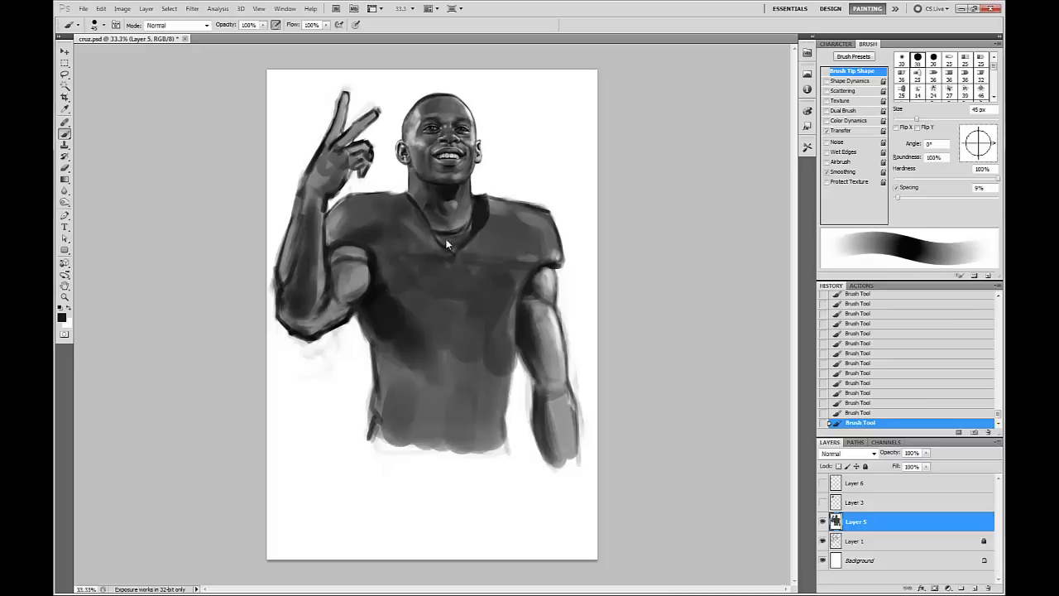
Touch up the V-neck's inner edge on the raised-arm side with sampled dark tones, reducing the brush to 25 px.
{"action": "key", "text": "ctrl+plus"}
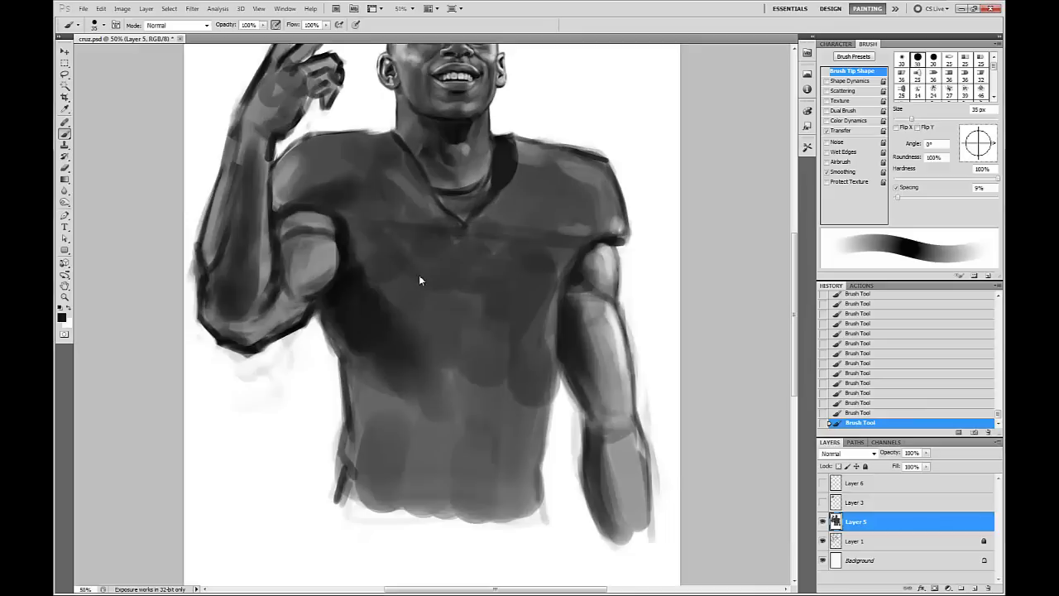
{"action": "left_click_drag", "start_coordinate": [436, 237], "coordinate": [378, 310]}
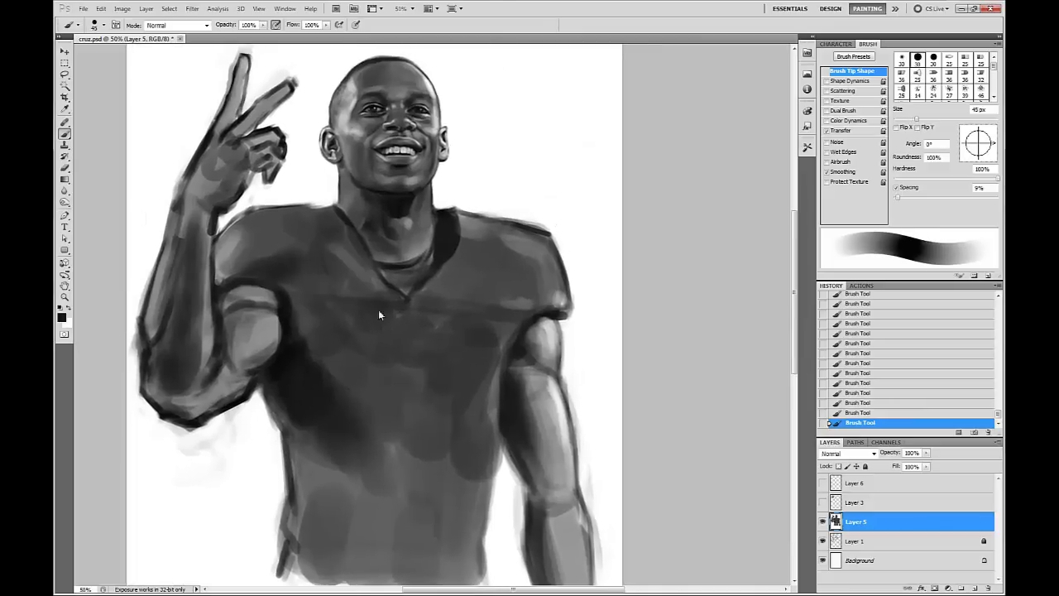
{"action": "left_click", "coordinate": [353, 209], "text": "alt"}
{"action": "key", "text": "bracketleft"}
{"action": "left_click", "coordinate": [401, 204], "text": "alt"}
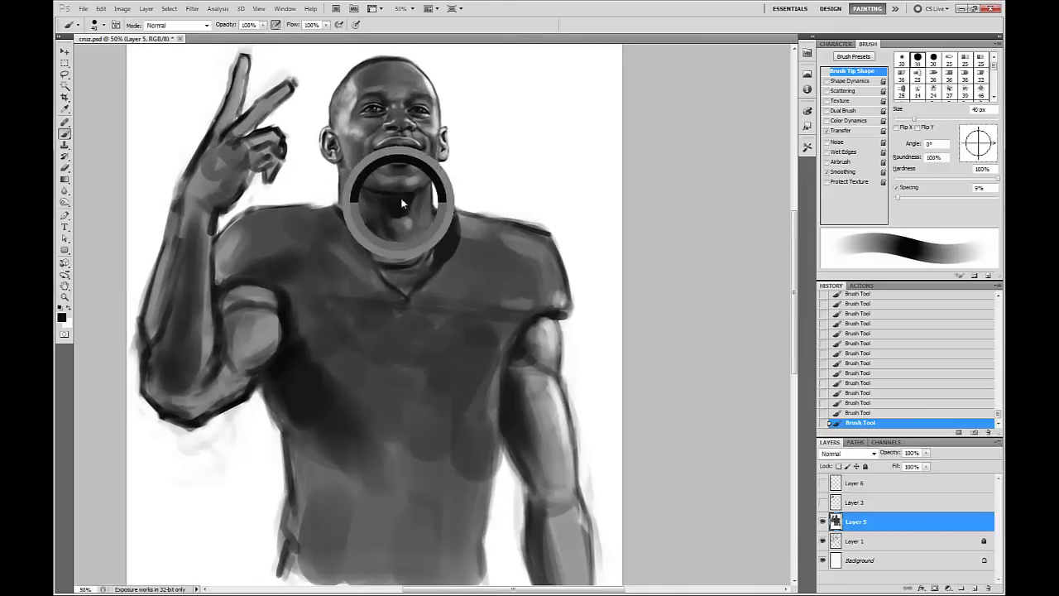
{"action": "key", "text": "bracketleft"}
{"action": "key", "text": "bracketleft"}
{"action": "key", "text": "bracketleft"}
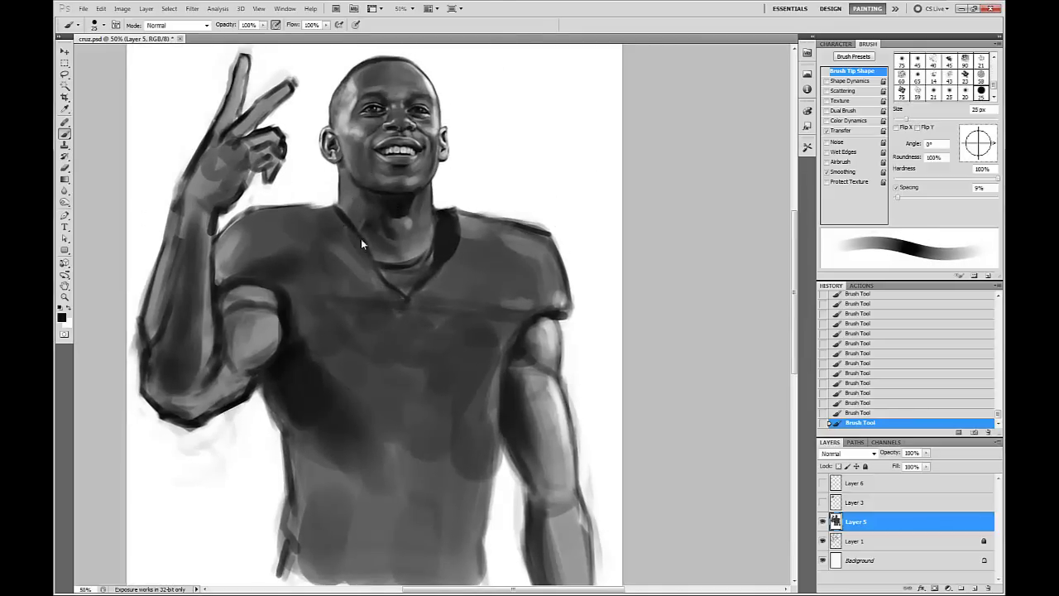
Sample the jersey and collar tones and refine the collar's upper edge at the shoulder with a 15 to 30 px brush.
{"action": "left_click", "coordinate": [343, 206], "text": "alt"}
{"action": "left_click", "coordinate": [333, 238], "text": "alt"}
{"action": "left_click", "coordinate": [446, 241], "text": "alt"}
{"action": "key", "text": "bracketleft"}
{"action": "key", "text": "bracketleft"}
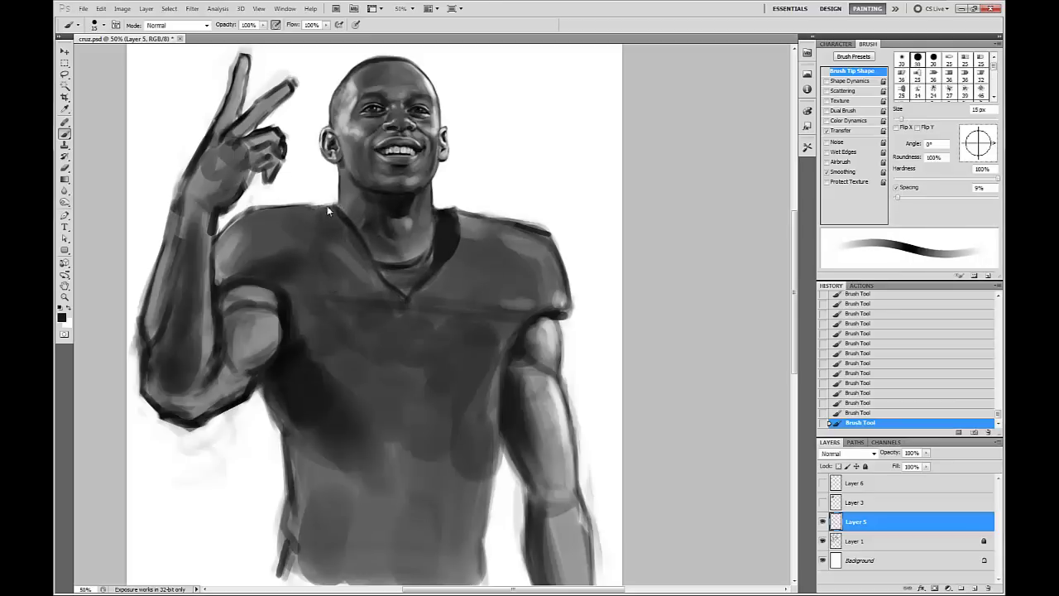
{"action": "key", "text": "bracketright"}
{"action": "key", "text": "bracketright"}
{"action": "key", "text": "bracketright"}
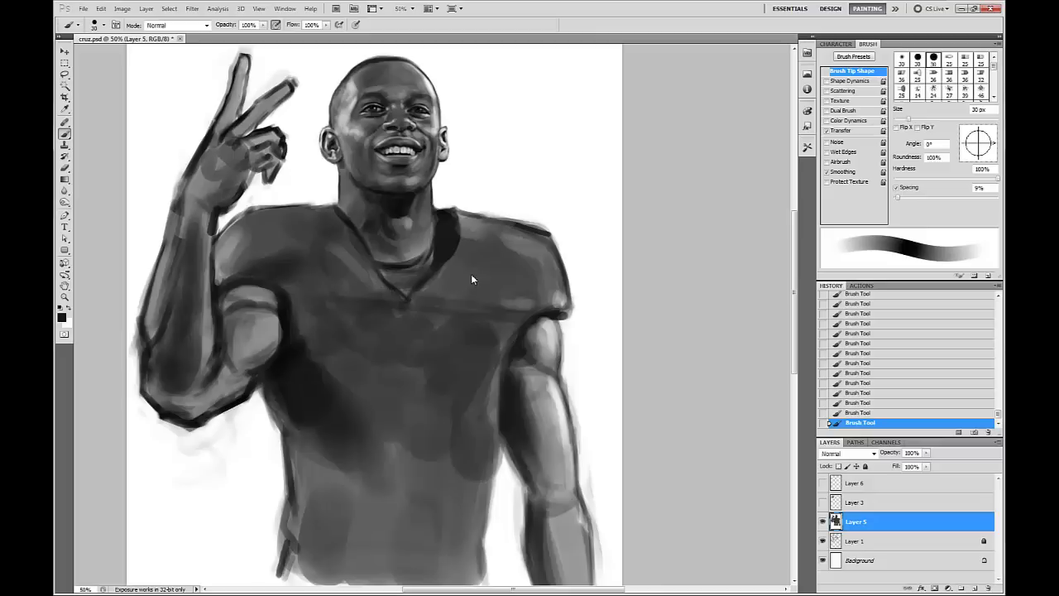
Sample a mid-grey jersey tone and paint soft highlights on the chest beside the V-neck with a 45 to 60 px brush.
{"action": "left_click", "coordinate": [463, 236], "text": "alt"}
{"action": "key", "text": "bracketright"}
{"action": "key", "text": "bracketright"}
{"action": "key", "text": "bracketright"}
{"action": "key", "text": "bracketright"}
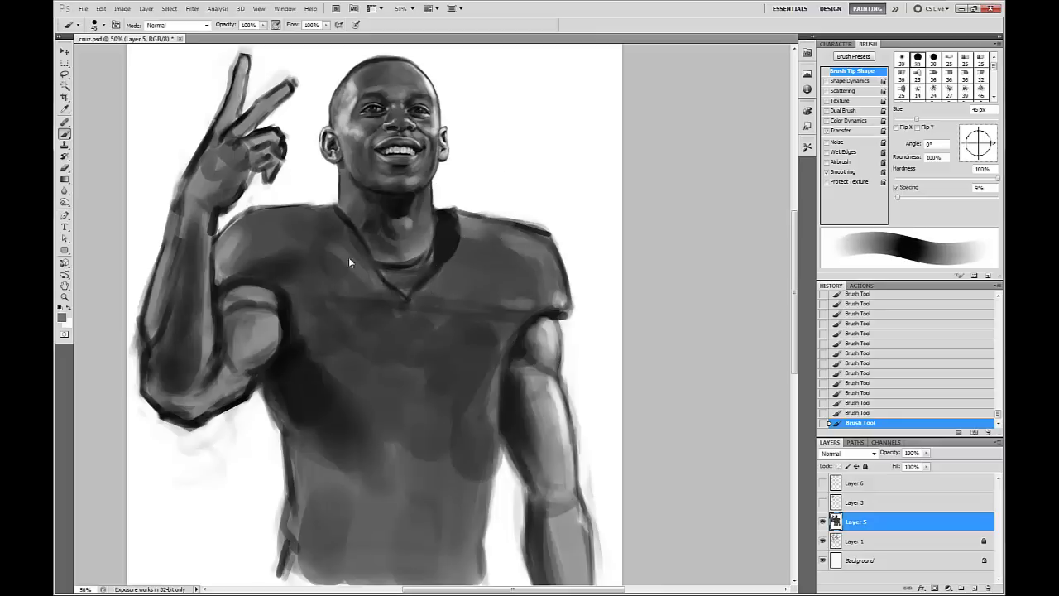
{"action": "key", "text": "bracketright"}
{"action": "key", "text": "bracketright"}
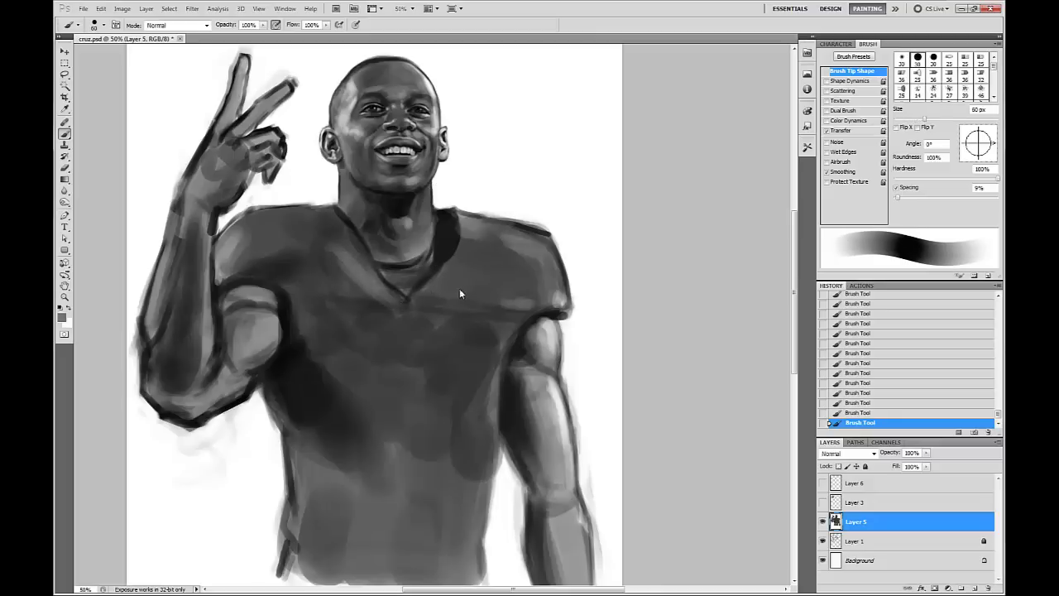
Sample the collar's dark tone, add a new layer above the figure painting, and reduce the brush to 30 px.
{"action": "left_click", "coordinate": [447, 241], "text": "alt"}
{"action": "key", "text": "bracketleft"}
{"action": "key", "text": "bracketleft"}
{"action": "key", "text": "ctrl+minus"}
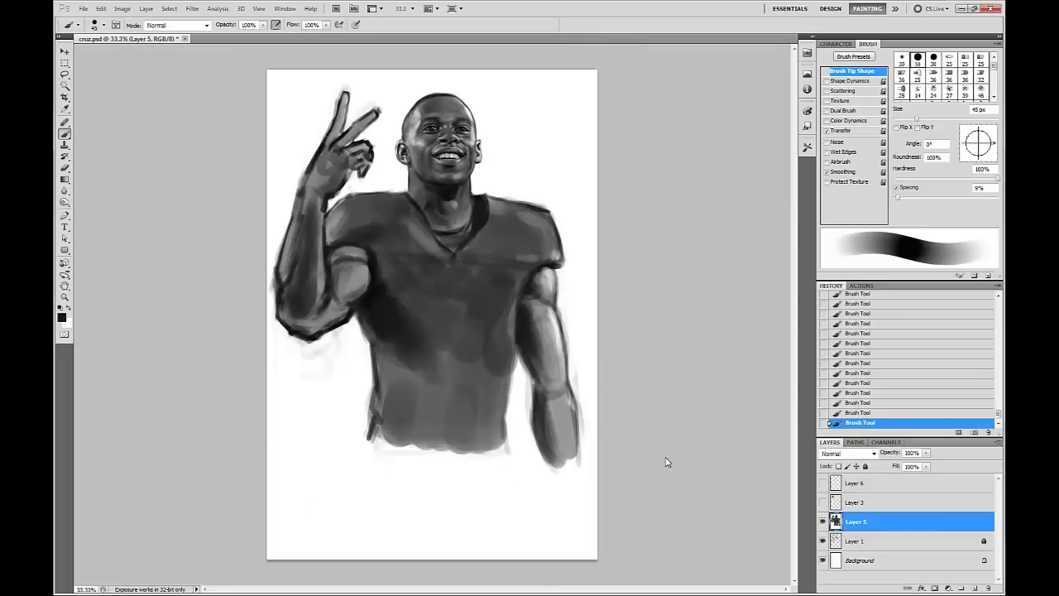
{"action": "key", "text": "ctrl+shift+n"}
{"action": "key", "text": "Return"}
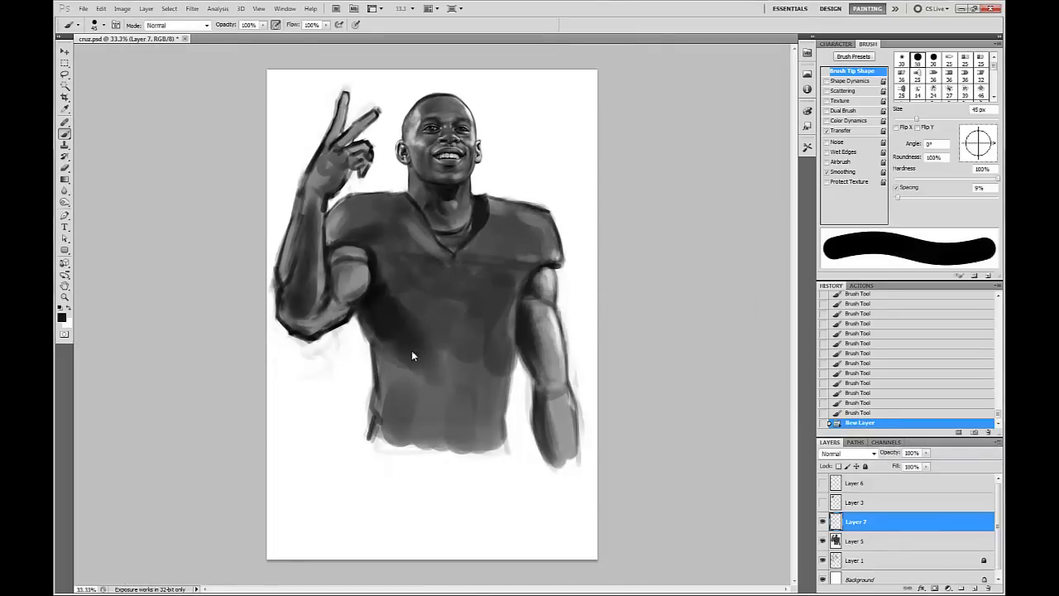
{"action": "key", "text": "bracketleft"}
{"action": "key", "text": "bracketleft"}
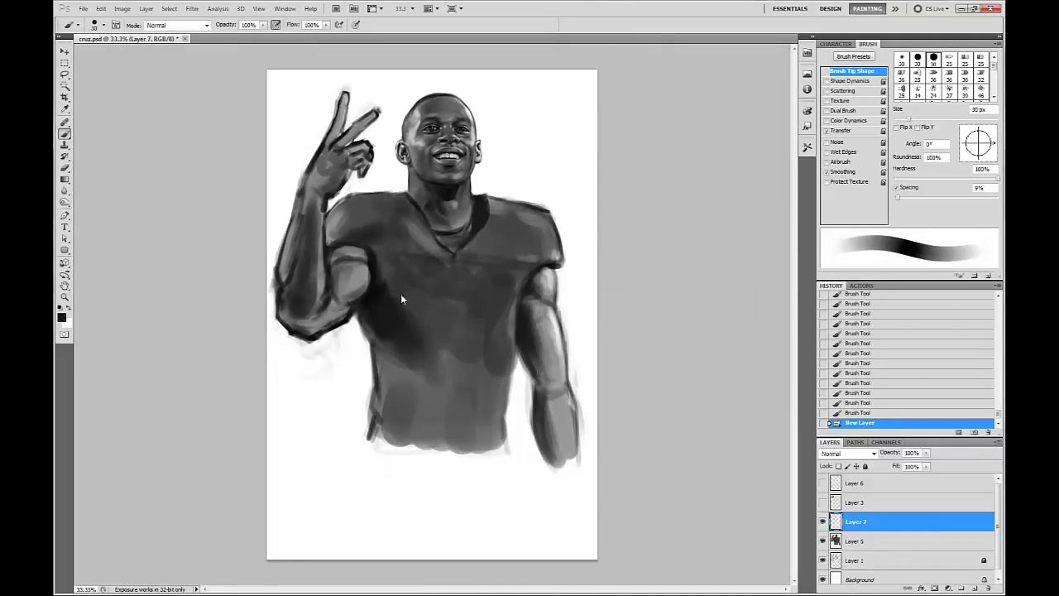
Sample white from the background and block in the upper loop of an 8 on the chest, enlarging the brush to 60 px.
{"action": "left_click_drag", "start_coordinate": [401, 292], "coordinate": [411, 295]}
{"action": "left_click_drag", "start_coordinate": [398, 291], "coordinate": [416, 297]}
{"action": "left_click_drag", "start_coordinate": [410, 295], "coordinate": [421, 298]}
{"action": "left_click_drag", "start_coordinate": [408, 294], "coordinate": [414, 295]}
{"action": "left_click_drag", "start_coordinate": [400, 291], "coordinate": [440, 300]}
{"action": "key", "text": "comma"}
{"action": "left_click", "coordinate": [583, 292], "text": "alt"}
{"action": "key", "text": "period"}
{"action": "key", "text": "comma"}
{"action": "key", "text": "bracketright"}
{"action": "key", "text": "bracketright"}
{"action": "key", "text": "bracketright"}
{"action": "mouse_move", "coordinate": [439, 300]}
{"action": "left_mouse_down"}
{"action": "mouse_move", "coordinate": [442, 313]}
{"action": "mouse_move", "coordinate": [419, 312]}
{"action": "mouse_move", "coordinate": [439, 312]}
{"action": "mouse_move", "coordinate": [421, 300]}
{"action": "mouse_move", "coordinate": [402, 312]}
{"action": "mouse_move", "coordinate": [400, 333]}
{"action": "mouse_move", "coordinate": [405, 316]}
{"action": "mouse_move", "coordinate": [415, 339]}
{"action": "mouse_move", "coordinate": [450, 324]}
{"action": "left_mouse_up"}
{"action": "key", "text": "bracketright"}
{"action": "key", "text": "bracketright"}
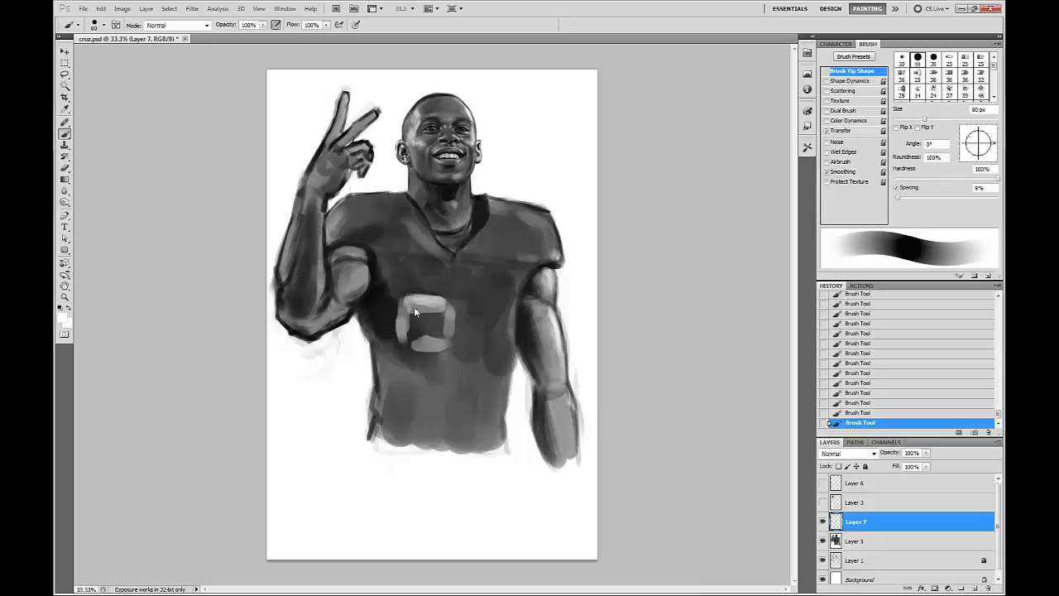
Paint the lower loop of the 8 and brighten the whole digit, reducing the brush from 60 to 35 px.
{"action": "left_click_drag", "start_coordinate": [406, 387], "coordinate": [407, 371]}
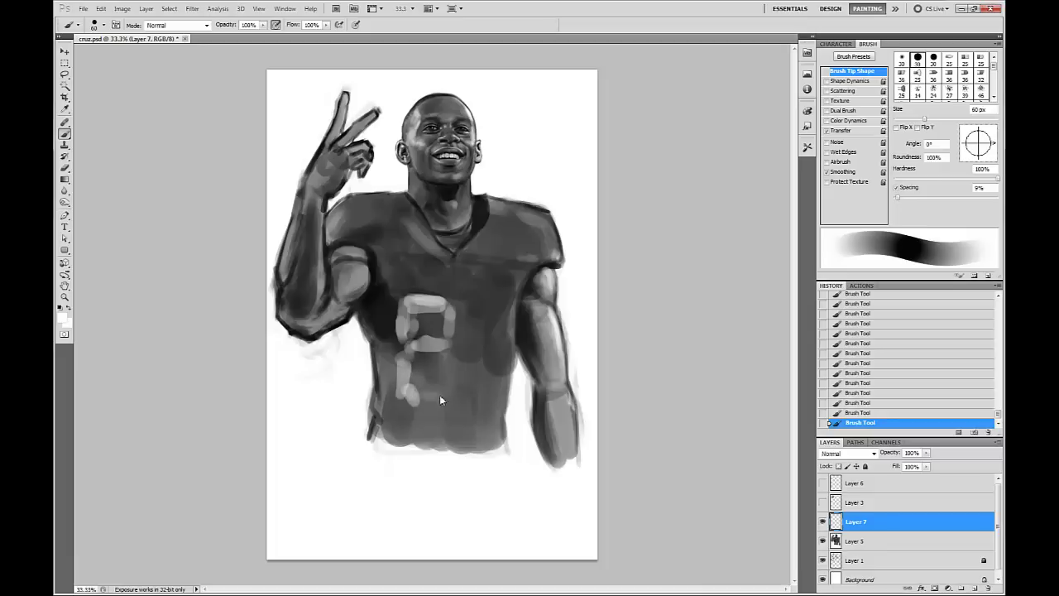
{"action": "mouse_move", "coordinate": [410, 398]}
{"action": "left_mouse_down"}
{"action": "mouse_move", "coordinate": [452, 404]}
{"action": "mouse_move", "coordinate": [444, 353]}
{"action": "mouse_move", "coordinate": [411, 381]}
{"action": "mouse_move", "coordinate": [440, 397]}
{"action": "mouse_move", "coordinate": [445, 366]}
{"action": "mouse_move", "coordinate": [429, 317]}
{"action": "mouse_move", "coordinate": [419, 345]}
{"action": "mouse_move", "coordinate": [442, 341]}
{"action": "mouse_move", "coordinate": [447, 351]}
{"action": "mouse_move", "coordinate": [443, 307]}
{"action": "left_mouse_up"}
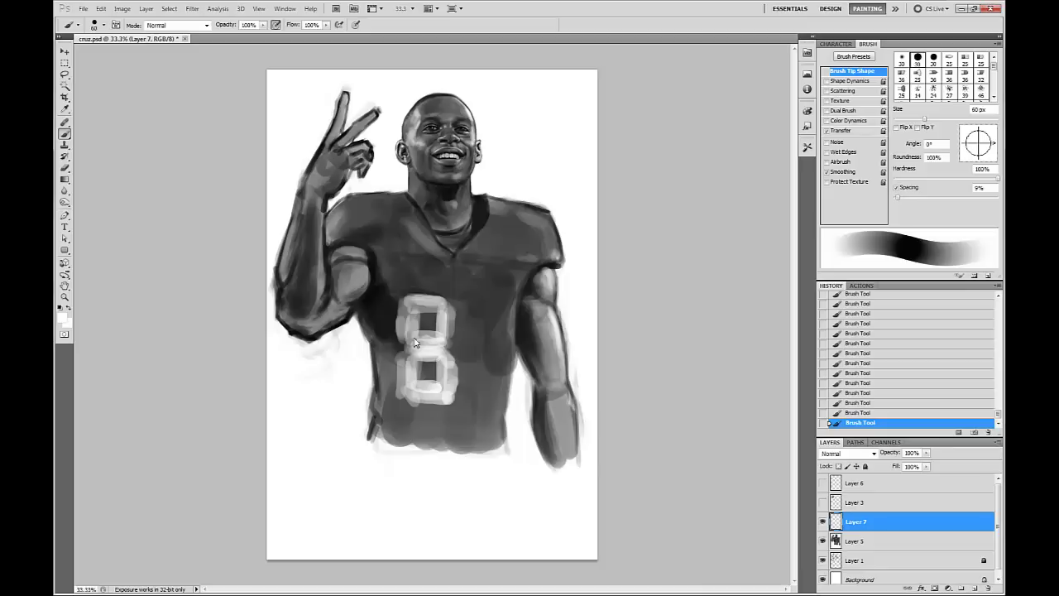
{"action": "key", "text": "bracketleft"}
{"action": "key", "text": "bracketleft"}
{"action": "key", "text": "bracketleft"}
{"action": "key", "text": "bracketleft"}
{"action": "mouse_move", "coordinate": [410, 350]}
{"action": "left_mouse_down"}
{"action": "mouse_move", "coordinate": [404, 376]}
{"action": "mouse_move", "coordinate": [426, 405]}
{"action": "mouse_move", "coordinate": [392, 389]}
{"action": "mouse_move", "coordinate": [403, 399]}
{"action": "left_mouse_up"}
Trim the outer corners of the 8's two loops with a 40 px eraser.
{"action": "key", "text": "e"}
{"action": "left_click_drag", "start_coordinate": [403, 400], "coordinate": [413, 410]}
{"action": "left_click_drag", "start_coordinate": [413, 410], "coordinate": [416, 414]}
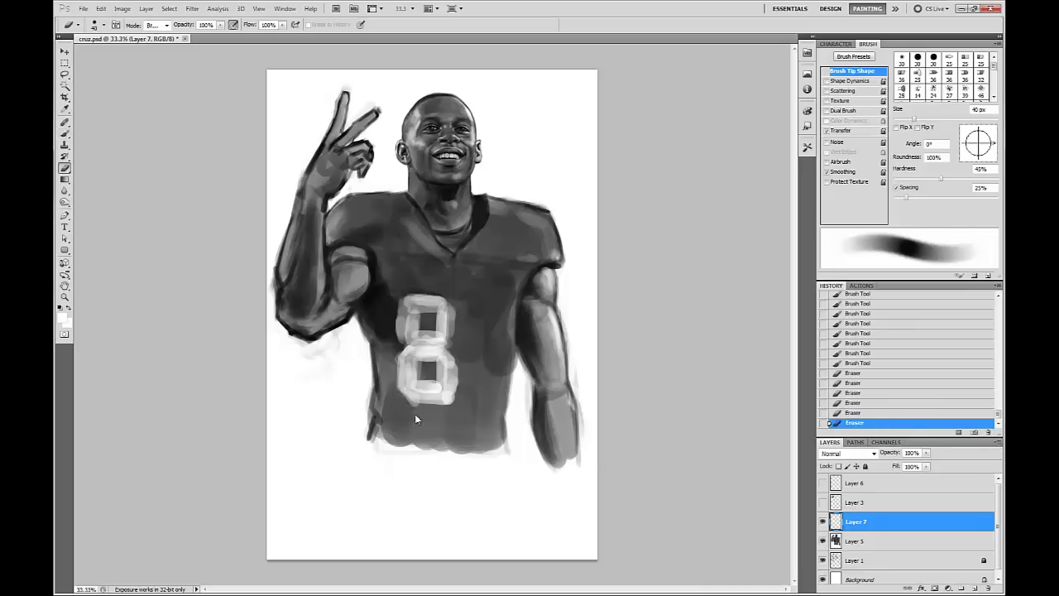
{"action": "left_click", "coordinate": [429, 312]}
{"action": "left_click_drag", "start_coordinate": [405, 291], "coordinate": [400, 297]}
{"action": "left_click_drag", "start_coordinate": [398, 298], "coordinate": [395, 314]}
{"action": "left_click_drag", "start_coordinate": [403, 351], "coordinate": [404, 339]}
Repaint the sides of the 8's upper loop and clean its outer edge with a 40 px eraser.
{"action": "key", "text": "b"}
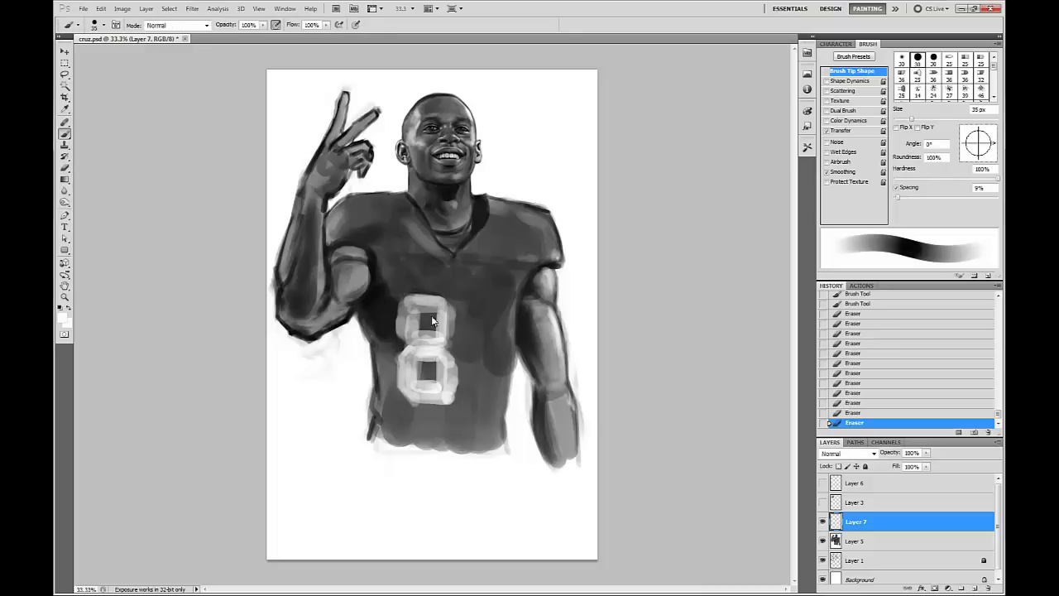
{"action": "key", "text": "bracketleft"}
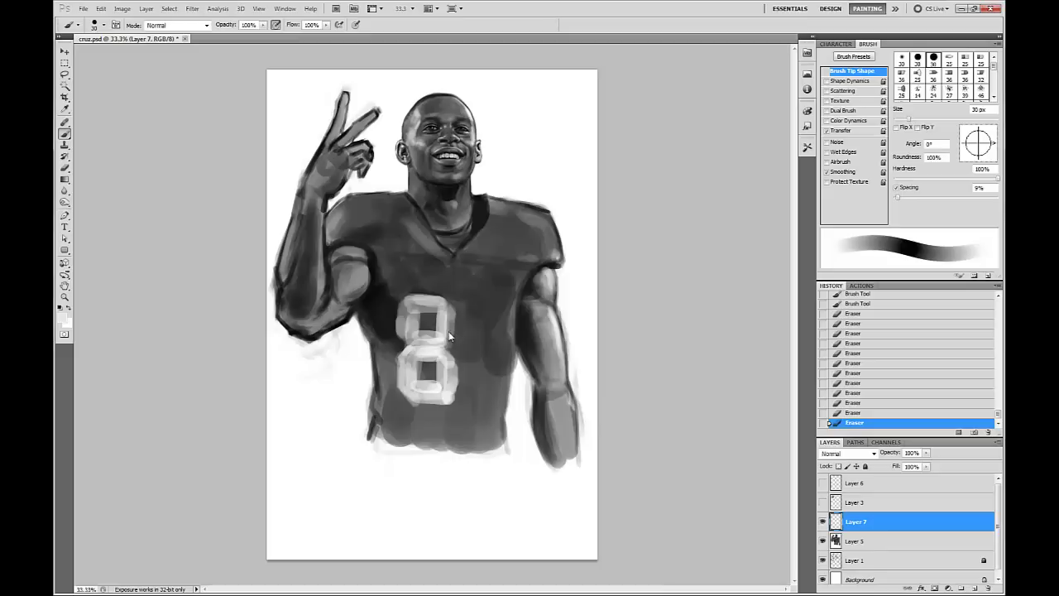
{"action": "key", "text": "bracketright"}
{"action": "mouse_move", "coordinate": [447, 334]}
{"action": "left_mouse_down"}
{"action": "mouse_move", "coordinate": [447, 316]}
{"action": "mouse_move", "coordinate": [451, 331]}
{"action": "left_mouse_up"}
{"action": "mouse_move", "coordinate": [451, 331]}
{"action": "left_mouse_down"}
{"action": "mouse_move", "coordinate": [443, 302]}
{"action": "mouse_move", "coordinate": [449, 345]}
{"action": "mouse_move", "coordinate": [452, 313]}
{"action": "mouse_move", "coordinate": [392, 321]}
{"action": "left_mouse_up"}
{"action": "key", "text": "e"}
{"action": "left_click_drag", "start_coordinate": [392, 307], "coordinate": [393, 328]}
{"action": "left_click_drag", "start_coordinate": [392, 313], "coordinate": [393, 328]}
{"action": "mouse_move", "coordinate": [393, 326]}
{"action": "left_mouse_down"}
{"action": "mouse_move", "coordinate": [392, 335]}
{"action": "mouse_move", "coordinate": [393, 313]}
{"action": "mouse_move", "coordinate": [441, 282]}
{"action": "left_mouse_up"}
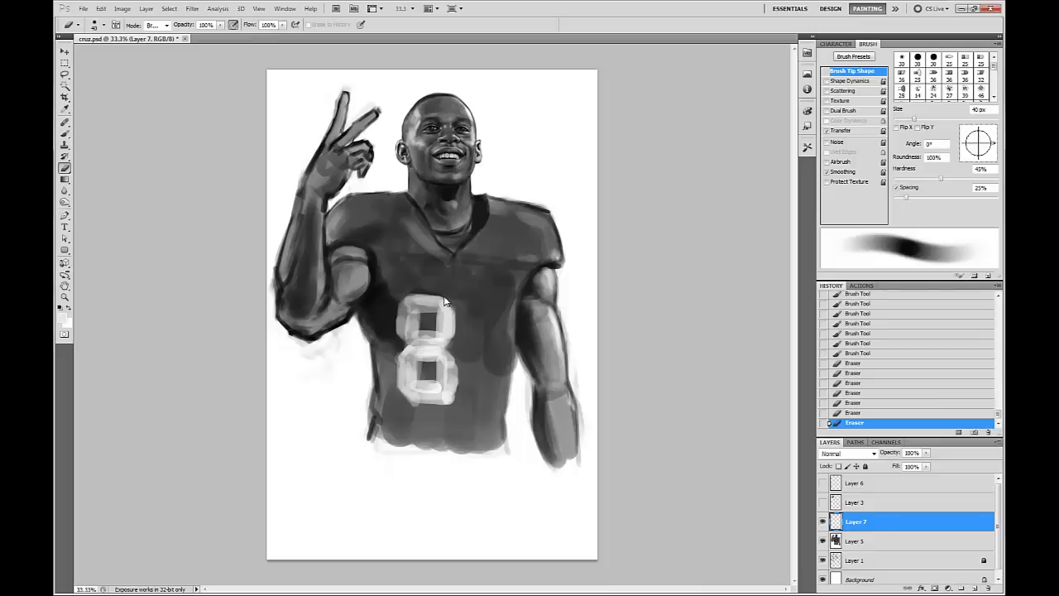
Sample the digit's light tone, fill the 8's upper loop with a 40 px brush, and bevel its outer corners with the eraser.
{"action": "key", "text": "alt"}
{"action": "key", "text": "b"}
{"action": "left_click", "coordinate": [448, 321], "text": "alt"}
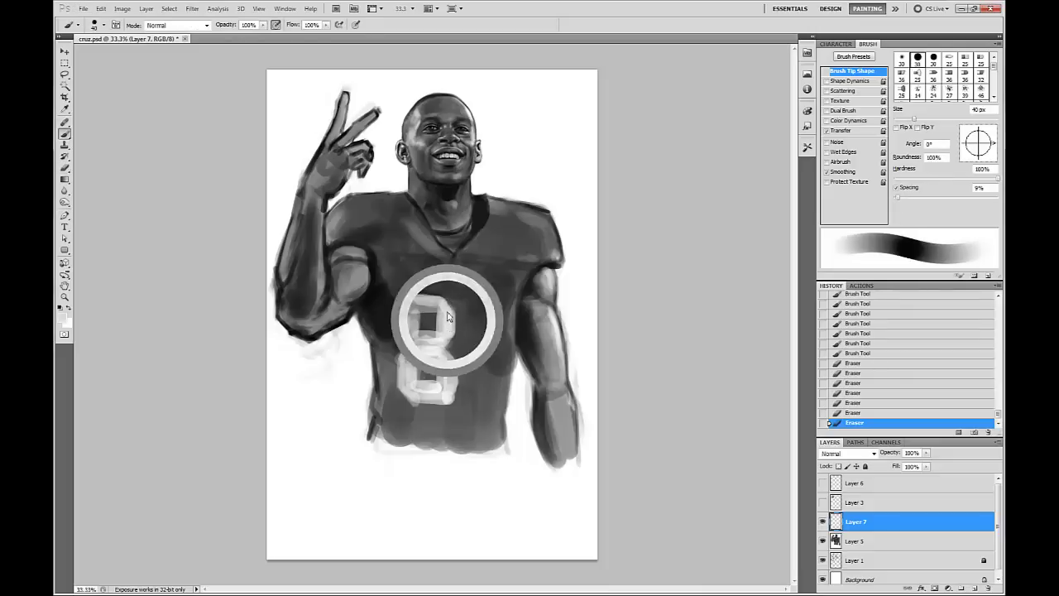
{"action": "mouse_move", "coordinate": [442, 303]}
{"action": "left_mouse_down"}
{"action": "mouse_move", "coordinate": [451, 321]}
{"action": "mouse_move", "coordinate": [406, 313]}
{"action": "mouse_move", "coordinate": [420, 298]}
{"action": "mouse_move", "coordinate": [400, 301]}
{"action": "mouse_move", "coordinate": [406, 293]}
{"action": "left_mouse_up"}
{"action": "key", "text": "e"}
{"action": "mouse_move", "coordinate": [410, 289]}
{"action": "left_mouse_down"}
{"action": "mouse_move", "coordinate": [420, 285]}
{"action": "mouse_move", "coordinate": [399, 299]}
{"action": "mouse_move", "coordinate": [397, 336]}
{"action": "left_mouse_up"}
{"action": "left_click_drag", "start_coordinate": [398, 339], "coordinate": [400, 349]}
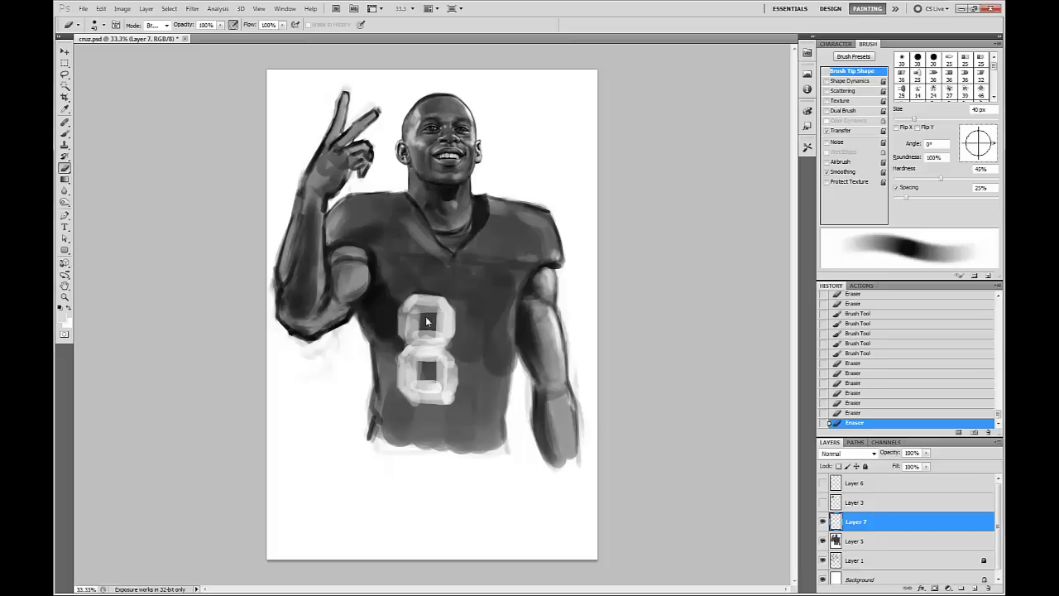
Clear the opening of the 8's upper loop with a 30 px eraser and paint over the bar joining both loops.
{"action": "key", "text": "bracketleft"}
{"action": "mouse_move", "coordinate": [418, 327]}
{"action": "left_mouse_down"}
{"action": "mouse_move", "coordinate": [444, 309]}
{"action": "mouse_move", "coordinate": [445, 322]}
{"action": "mouse_move", "coordinate": [442, 310]}
{"action": "left_mouse_up"}
{"action": "key", "text": "b"}
{"action": "mouse_move", "coordinate": [440, 333]}
{"action": "left_mouse_down"}
{"action": "mouse_move", "coordinate": [416, 338]}
{"action": "mouse_move", "coordinate": [441, 385]}
{"action": "mouse_move", "coordinate": [421, 364]}
{"action": "left_mouse_up"}
Try extra brush dabs on the 8's middle bar and around the lower loop's opening.
{"action": "left_click", "coordinate": [420, 341]}
{"action": "left_click", "coordinate": [441, 351]}
{"action": "key", "text": "alt+e"}
{"action": "left_click", "coordinate": [421, 366]}
{"action": "key", "text": "ctrl+alt+z"}
{"action": "key", "text": "ctrl+alt+z"}
{"action": "key", "text": "ctrl+alt+z"}
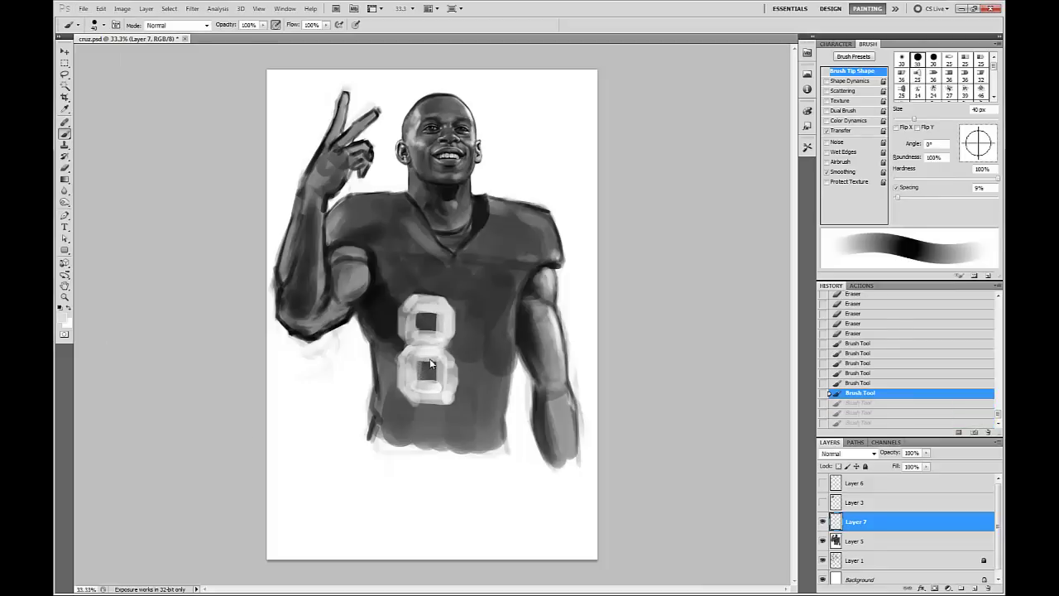
Square off the openings of the 8's lower and upper loops with a 30 px eraser.
{"action": "key", "text": "e"}
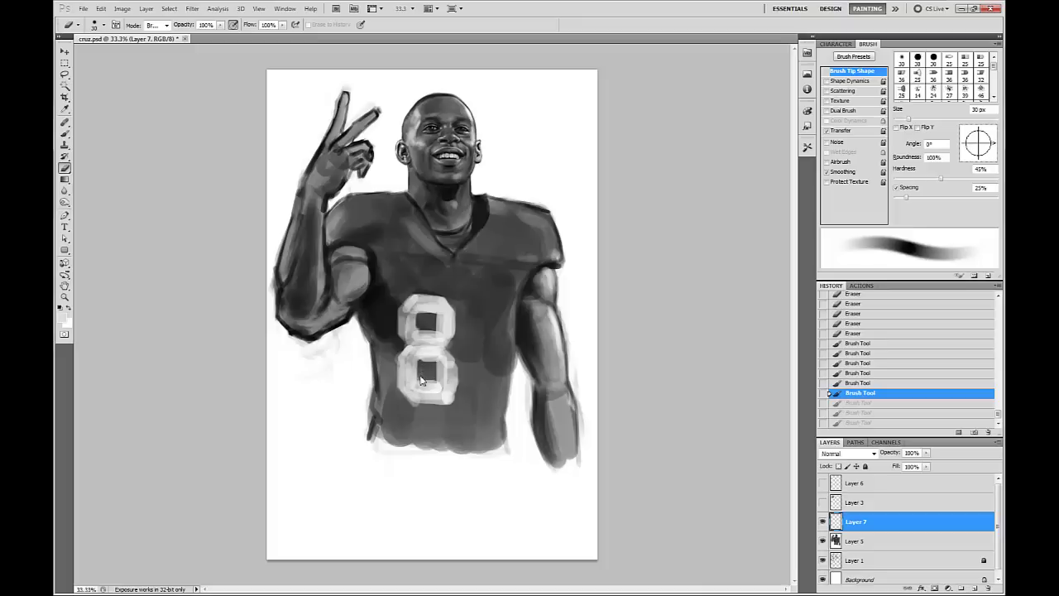
{"action": "left_click", "coordinate": [423, 382]}
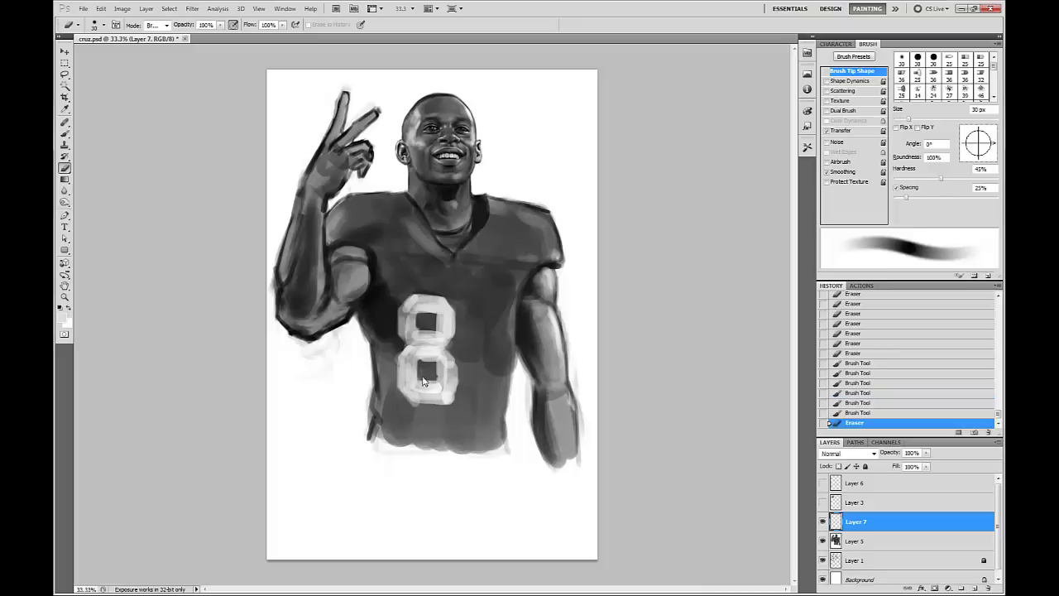
{"action": "left_click", "coordinate": [423, 380]}
{"action": "mouse_move", "coordinate": [424, 380]}
{"action": "left_mouse_down"}
{"action": "mouse_move", "coordinate": [436, 380]}
{"action": "mouse_move", "coordinate": [421, 363]}
{"action": "left_mouse_up"}
{"action": "left_click", "coordinate": [435, 369]}
{"action": "left_click", "coordinate": [431, 363]}
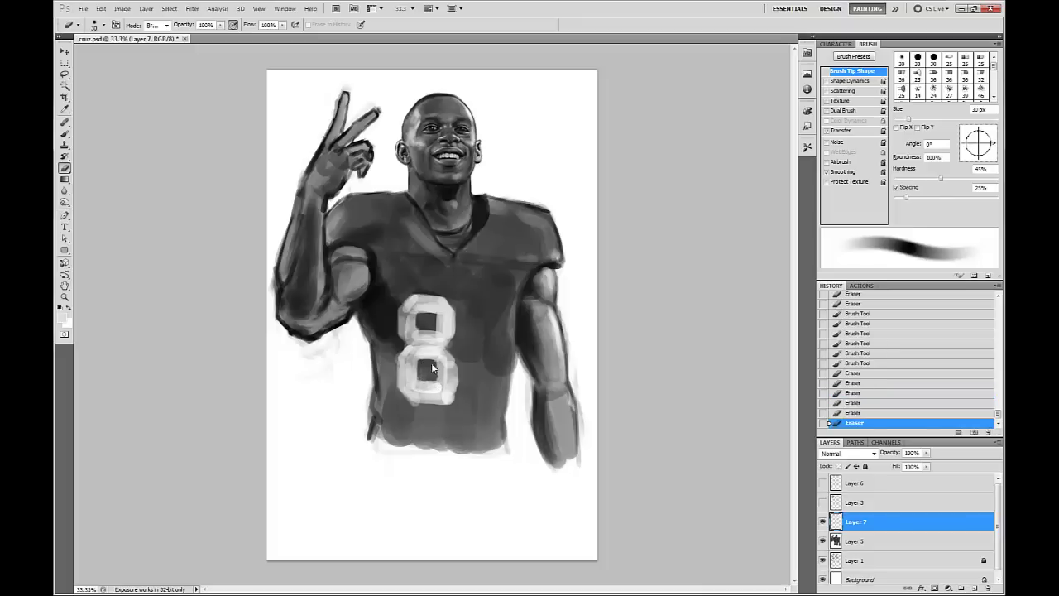
{"action": "left_click", "coordinate": [439, 322]}
{"action": "left_click", "coordinate": [430, 335]}
{"action": "left_click", "coordinate": [435, 336]}
{"action": "left_click", "coordinate": [447, 326]}
Trim the lower outer corner of the 8 on the lowered-arm side with the 30 px eraser.
{"action": "key", "text": "b"}
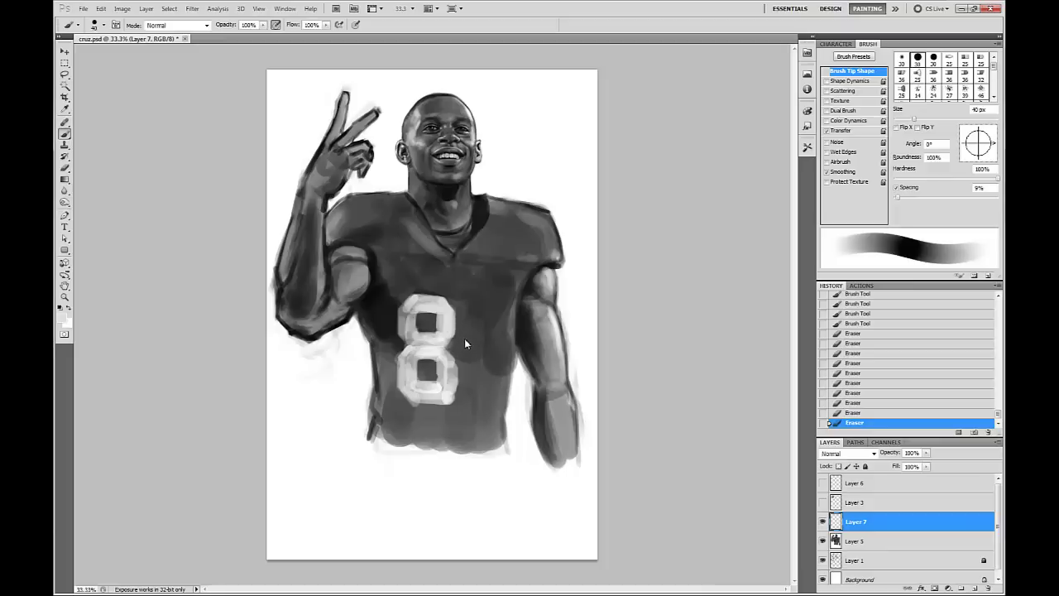
{"action": "key", "text": "e"}
{"action": "left_click", "coordinate": [445, 409]}
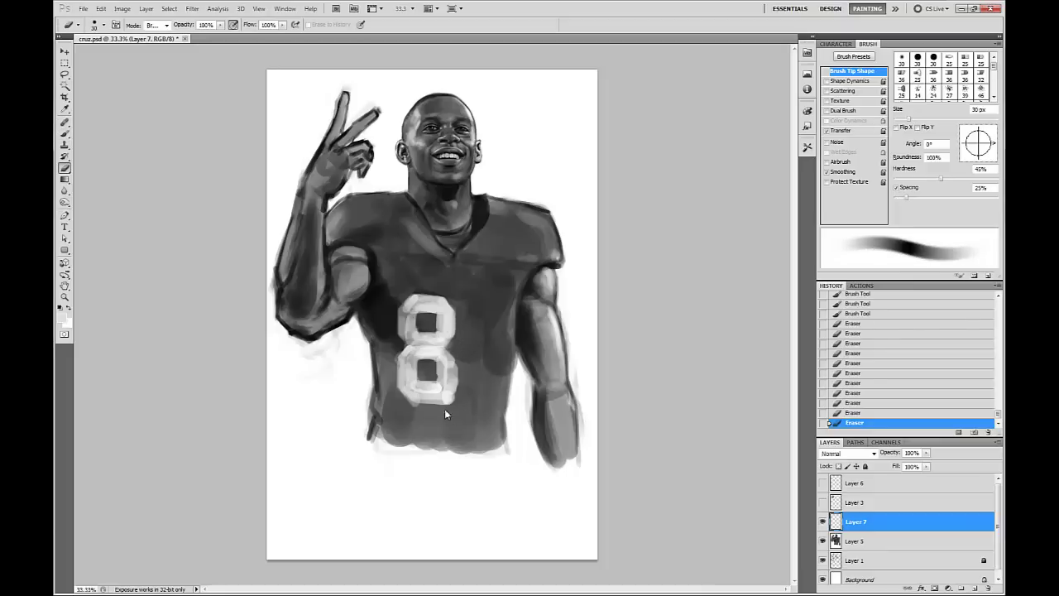
{"action": "left_click", "coordinate": [455, 398]}
{"action": "left_click", "coordinate": [464, 387]}
{"action": "left_click", "coordinate": [460, 388]}
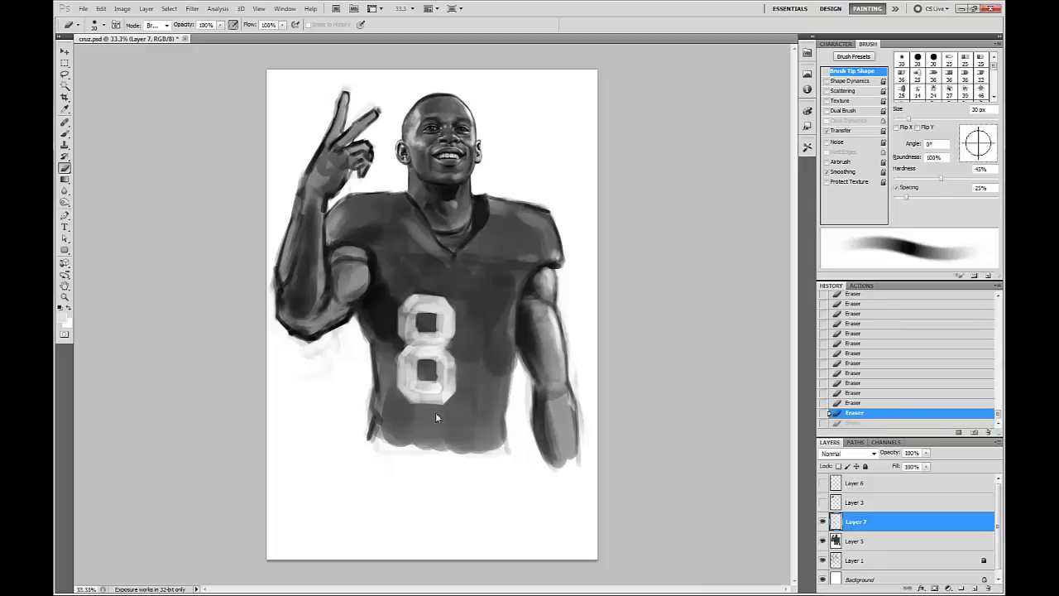
Sample the 8's light tone and paint a thin vertical stroke beside it with a 30 px brush to start the 0.
{"action": "key", "text": "b"}
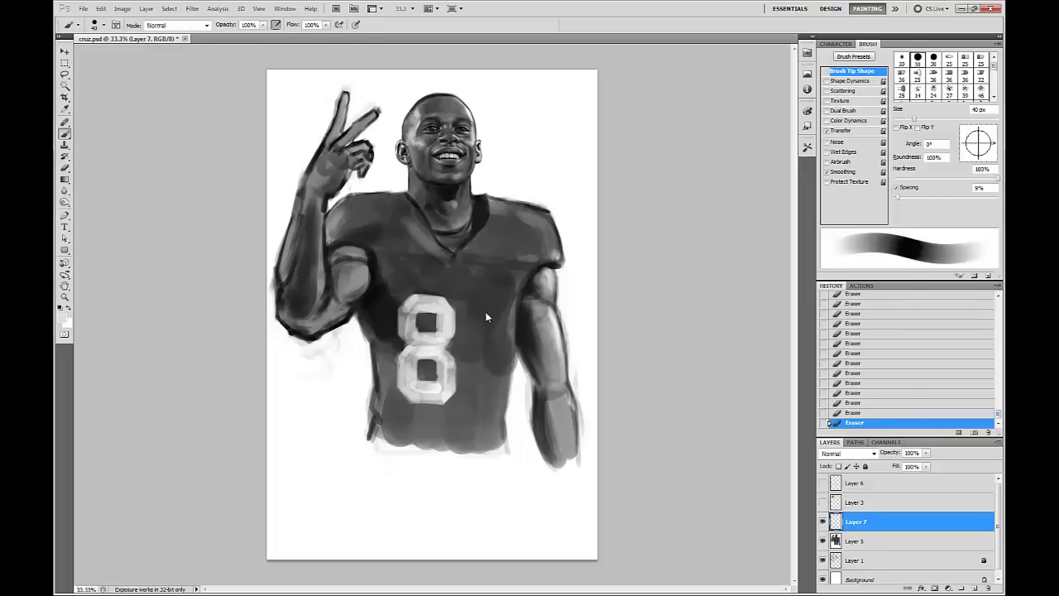
{"action": "left_click", "coordinate": [439, 305], "text": "alt"}
{"action": "key", "text": "["}
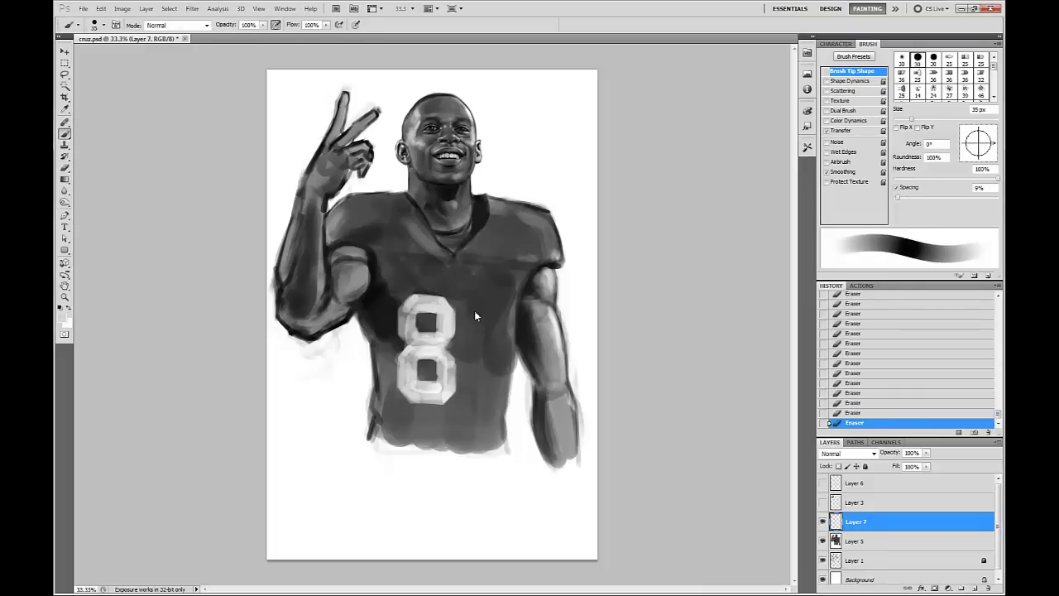
{"action": "key", "text": "["}
{"action": "left_click_drag", "start_coordinate": [466, 311], "coordinate": [467, 361]}
{"action": "left_click_drag", "start_coordinate": [465, 339], "coordinate": [466, 366]}
{"action": "left_click_drag", "start_coordinate": [465, 341], "coordinate": [467, 378]}
{"action": "left_click_drag", "start_coordinate": [466, 355], "coordinate": [467, 383]}
{"action": "left_click_drag", "start_coordinate": [467, 361], "coordinate": [468, 381]}
{"action": "left_click_drag", "start_coordinate": [469, 377], "coordinate": [473, 400]}
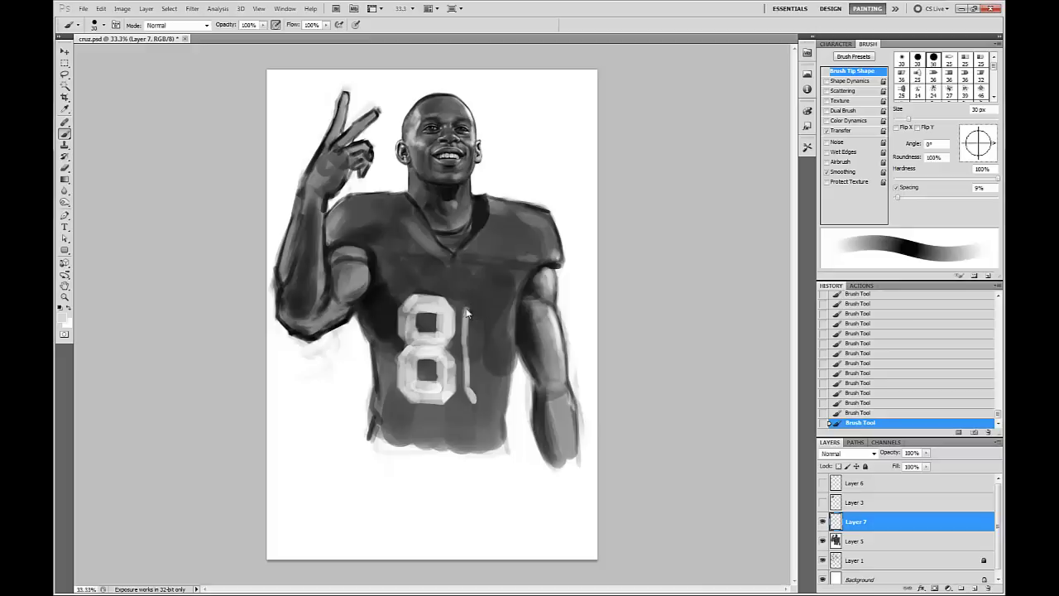
Outline the top and upper corners of the 0, cleaning the outer edge with the eraser.
{"action": "mouse_move", "coordinate": [467, 315]}
{"action": "left_mouse_down"}
{"action": "mouse_move", "coordinate": [478, 293]}
{"action": "mouse_move", "coordinate": [506, 294]}
{"action": "left_mouse_up"}
{"action": "key", "text": "e"}
{"action": "mouse_move", "coordinate": [498, 293]}
{"action": "left_mouse_down"}
{"action": "mouse_move", "coordinate": [509, 293]}
{"action": "mouse_move", "coordinate": [496, 292]}
{"action": "left_mouse_up"}
{"action": "left_click_drag", "start_coordinate": [495, 292], "coordinate": [469, 302]}
{"action": "left_click_drag", "start_coordinate": [468, 305], "coordinate": [489, 292]}
{"action": "left_click_drag", "start_coordinate": [483, 291], "coordinate": [508, 293]}
{"action": "left_click_drag", "start_coordinate": [499, 290], "coordinate": [512, 336]}
Thicken the 0's top bar and the stem nearest the 8, and paint its bottom bar with a 40 px brush.
{"action": "key", "text": "b"}
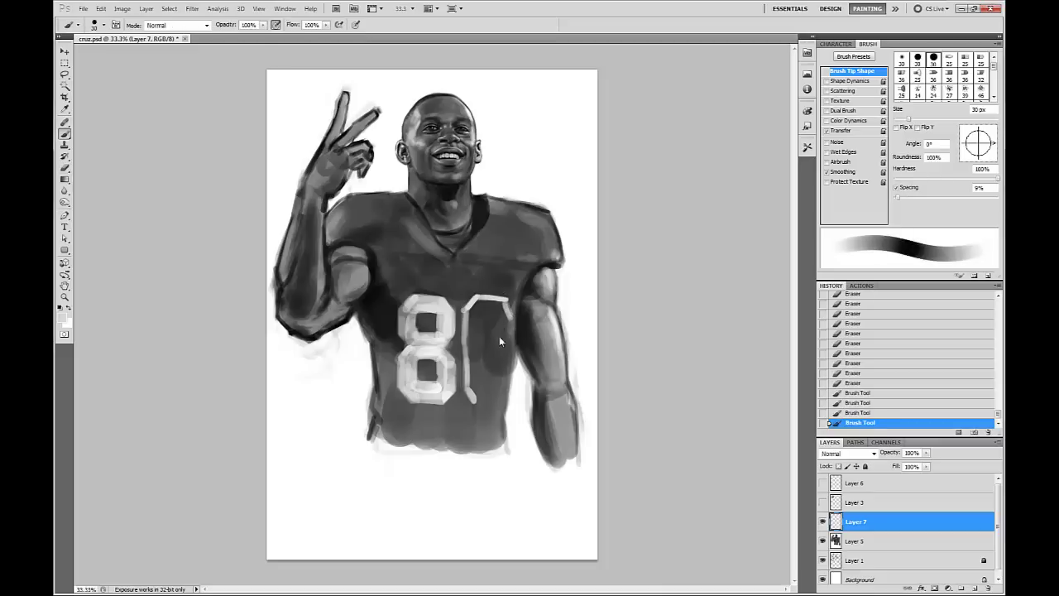
{"action": "key", "text": "bracketright"}
{"action": "key", "text": "bracketright"}
{"action": "mouse_move", "coordinate": [480, 303]}
{"action": "left_mouse_down"}
{"action": "mouse_move", "coordinate": [504, 309]}
{"action": "mouse_move", "coordinate": [478, 310]}
{"action": "mouse_move", "coordinate": [474, 387]}
{"action": "mouse_move", "coordinate": [479, 364]}
{"action": "left_mouse_up"}
{"action": "key", "text": "bracketleft"}
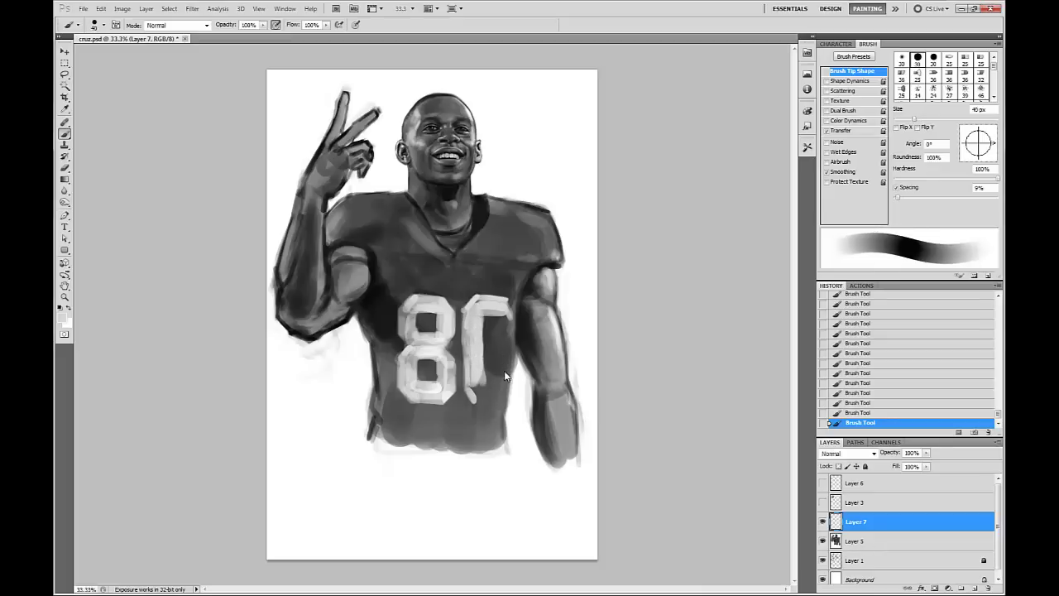
{"action": "left_click_drag", "start_coordinate": [475, 387], "coordinate": [477, 393]}
{"action": "mouse_move", "coordinate": [479, 400]}
{"action": "left_mouse_down"}
{"action": "mouse_move", "coordinate": [494, 400]}
{"action": "mouse_move", "coordinate": [490, 391]}
{"action": "left_mouse_up"}
Paint the 0's stem on the lowered-arm side and close the digit with a 20 to 35 px brush.
{"action": "key", "text": "bracketleft"}
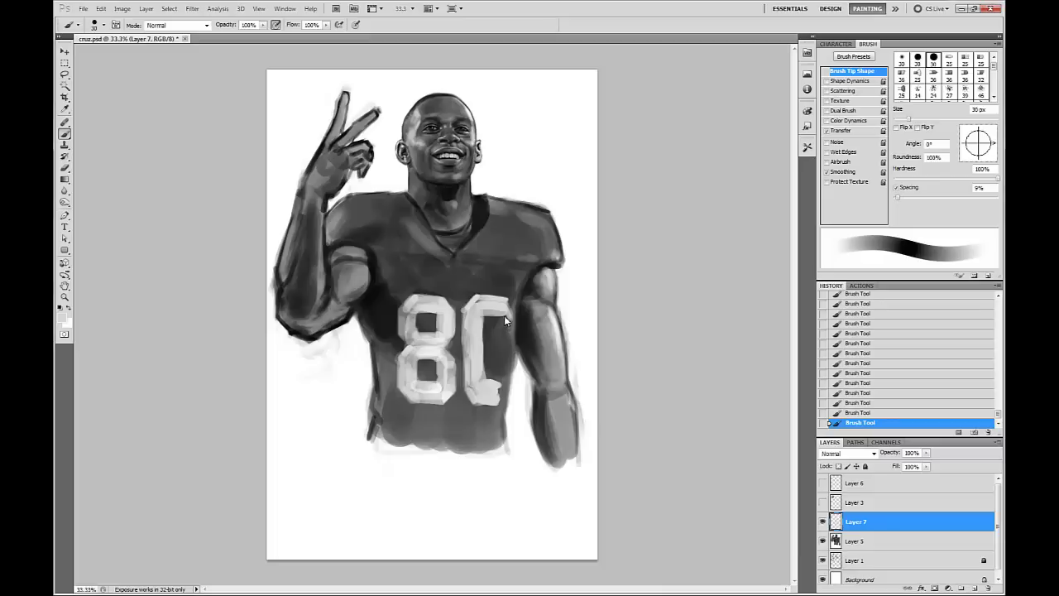
{"action": "key", "text": "bracketleft"}
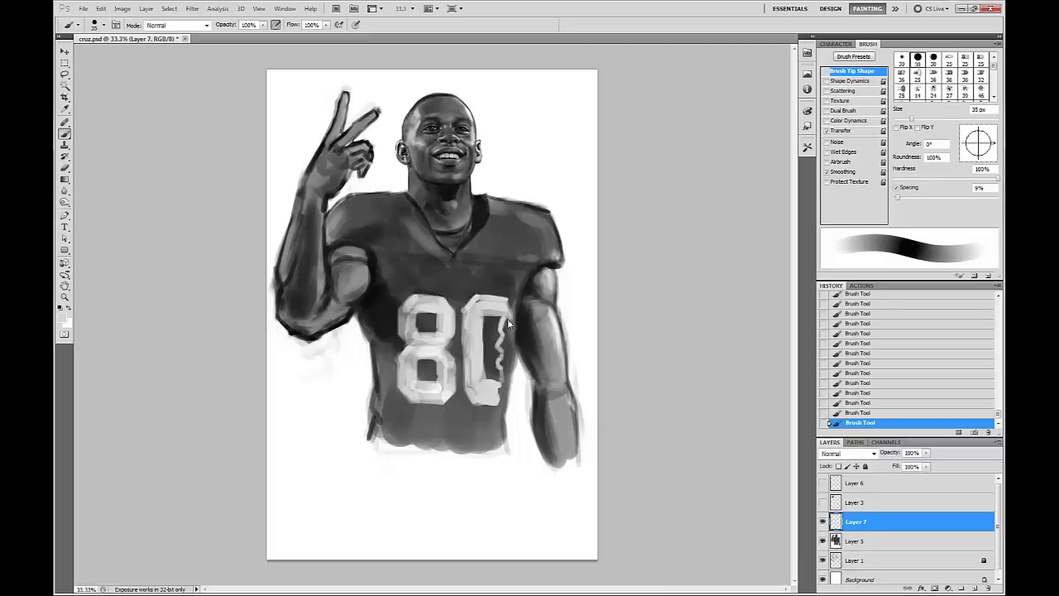
{"action": "left_click_drag", "start_coordinate": [508, 321], "coordinate": [500, 406]}
{"action": "key", "text": "]"}
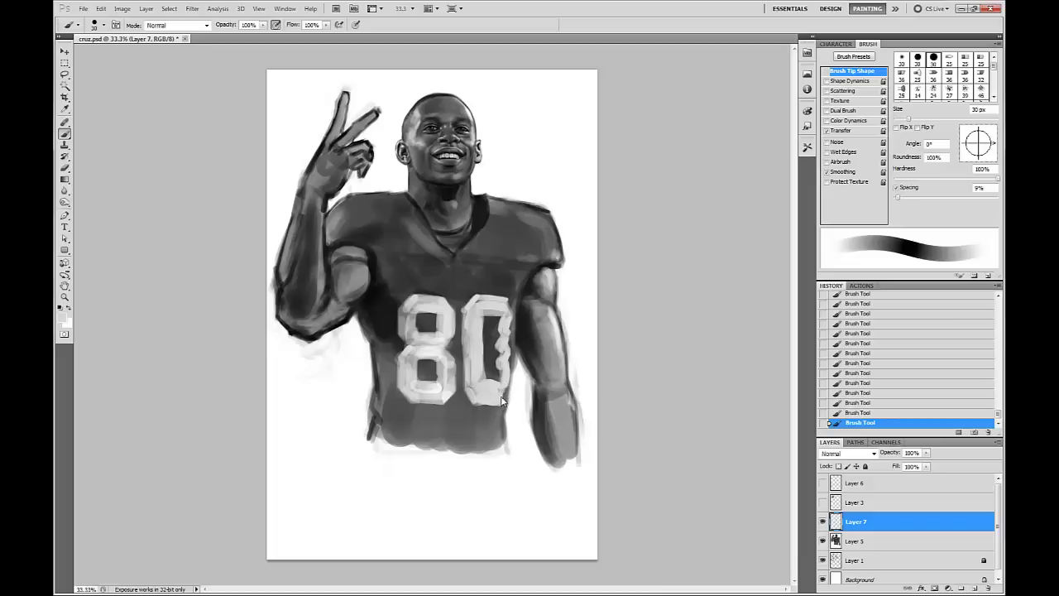
{"action": "key", "text": "bracketleft"}
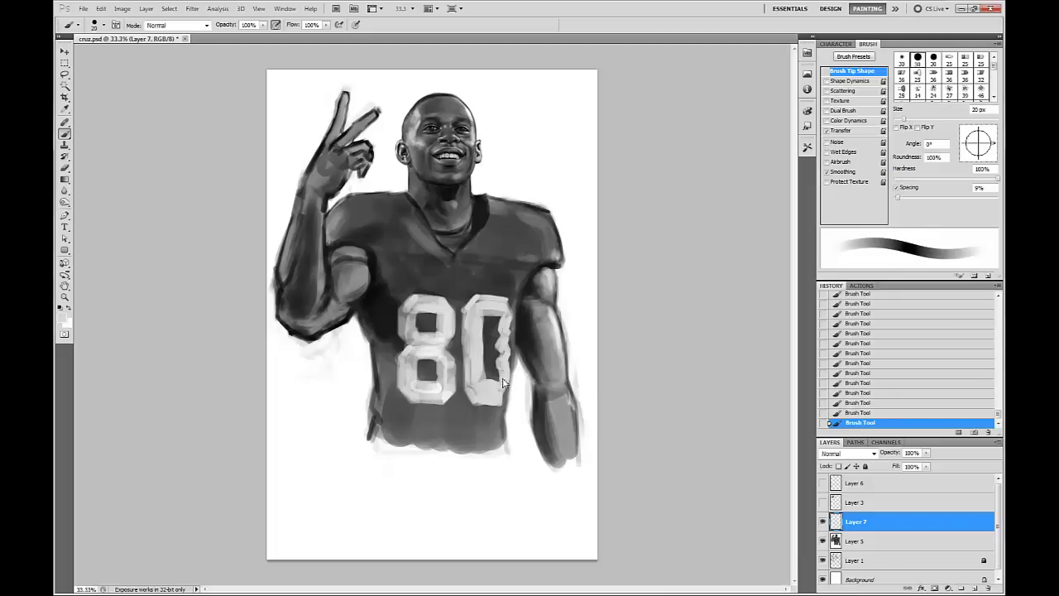
{"action": "key", "text": "bracketright"}
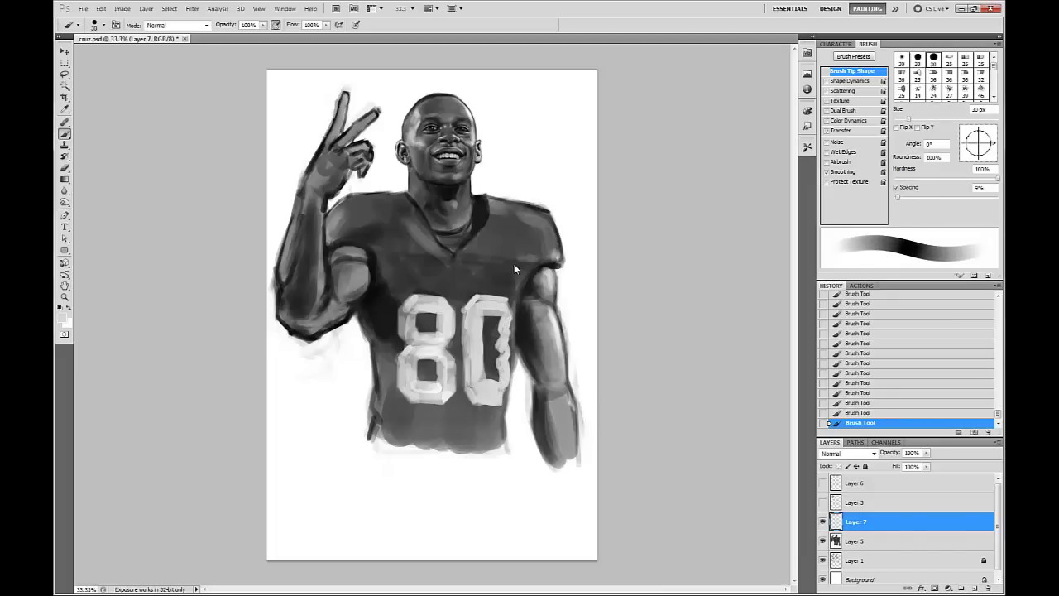
Clean the 0's top edge, inner opening and lower corner with a 30 px eraser.
{"action": "key", "text": "e"}
{"action": "left_click_drag", "start_coordinate": [479, 293], "coordinate": [504, 295]}
{"action": "left_click_drag", "start_coordinate": [504, 296], "coordinate": [498, 293]}
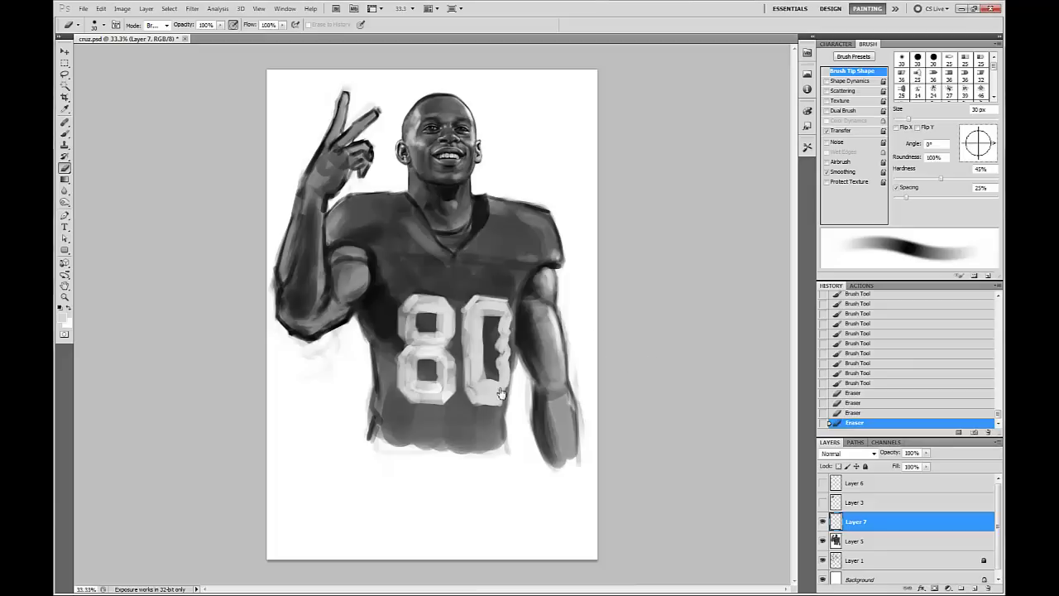
{"action": "mouse_move", "coordinate": [489, 384]}
{"action": "left_mouse_down"}
{"action": "mouse_move", "coordinate": [488, 374]}
{"action": "mouse_move", "coordinate": [492, 387]}
{"action": "left_mouse_up"}
{"action": "left_click_drag", "start_coordinate": [490, 386], "coordinate": [505, 409]}
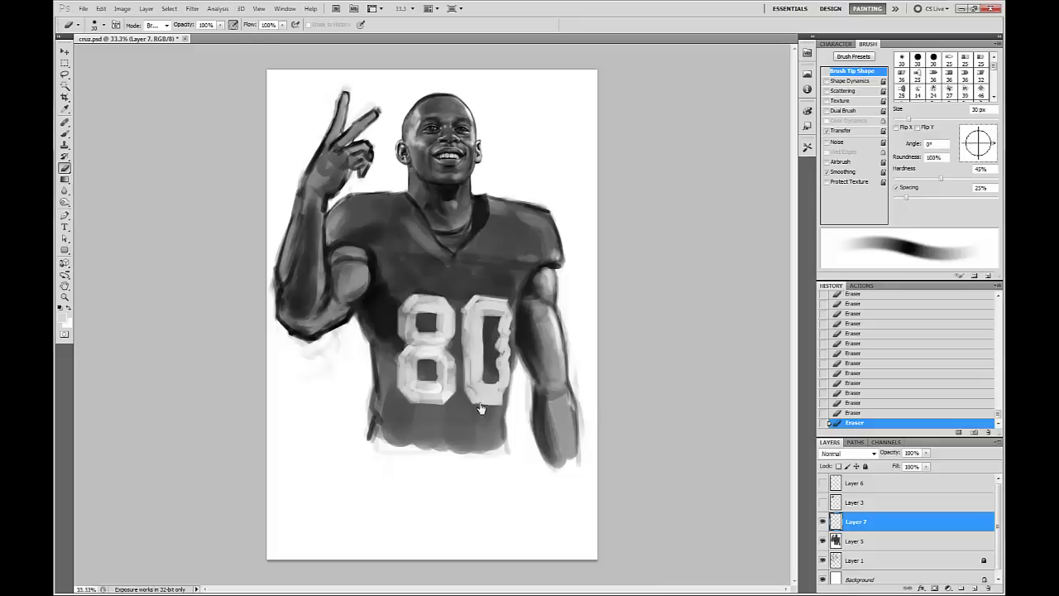
Paint light trim strokes along both sides of the V-neck and small marks below its point, reducing the brush to 25 px.
{"action": "key", "text": "b"}
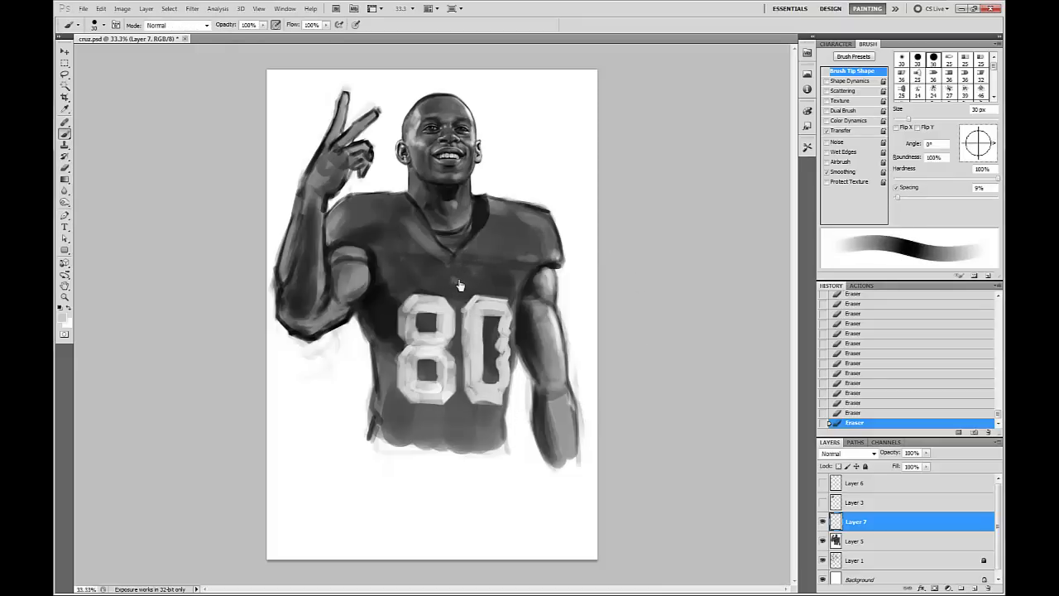
{"action": "mouse_move", "coordinate": [458, 287]}
{"action": "left_mouse_down"}
{"action": "mouse_move", "coordinate": [455, 260]}
{"action": "mouse_move", "coordinate": [440, 254]}
{"action": "left_mouse_up"}
{"action": "key", "text": "bracketleft"}
{"action": "mouse_move", "coordinate": [437, 253]}
{"action": "left_mouse_down"}
{"action": "mouse_move", "coordinate": [418, 238]}
{"action": "mouse_move", "coordinate": [439, 254]}
{"action": "mouse_move", "coordinate": [464, 253]}
{"action": "left_mouse_up"}
{"action": "left_click_drag", "start_coordinate": [480, 240], "coordinate": [470, 254]}
{"action": "mouse_move", "coordinate": [493, 235]}
{"action": "left_mouse_down"}
{"action": "mouse_move", "coordinate": [469, 263]}
{"action": "mouse_move", "coordinate": [498, 243]}
{"action": "left_mouse_up"}
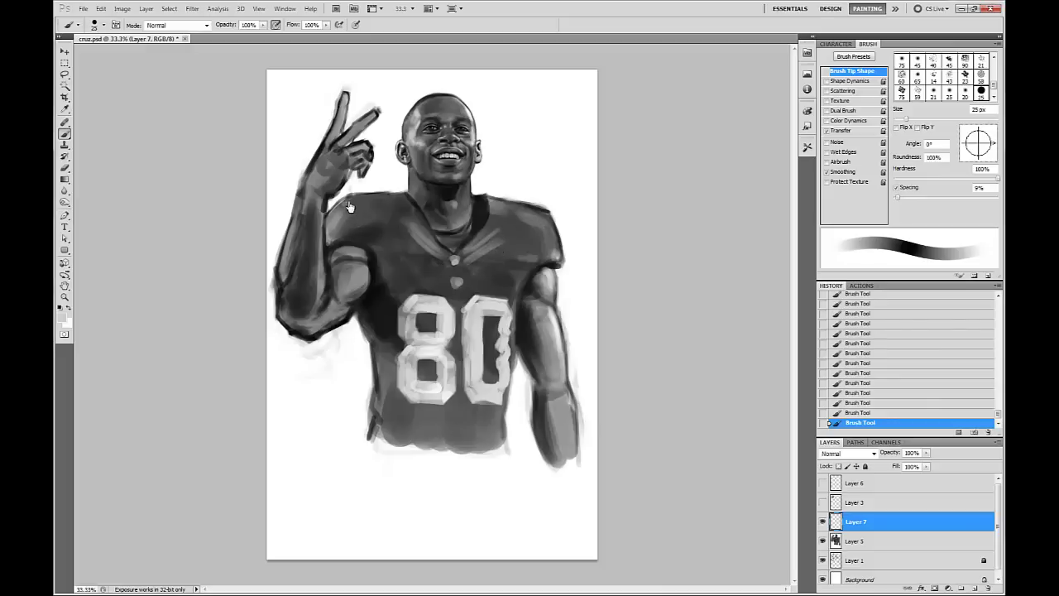
Paint a light highlight stroke along the top of the raised-arm shoulder with the 25 px brush.
{"action": "left_click_drag", "start_coordinate": [362, 201], "coordinate": [387, 199]}
Flip the canvas horizontally back and forth to check the figure's proportions and the jersey number in mirror image.
{"action": "key", "text": "ctrl+minus"}
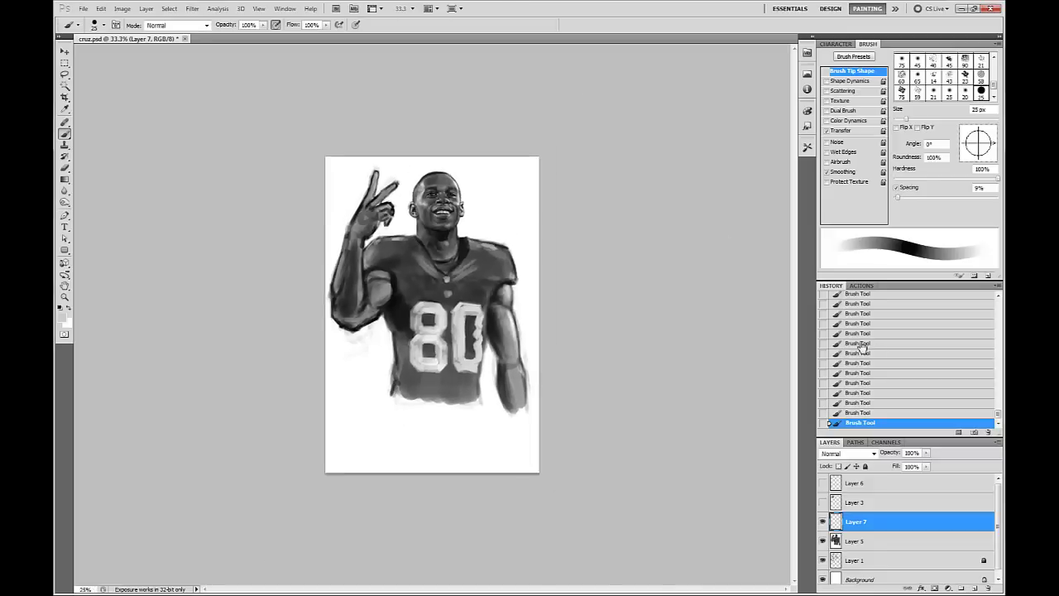
{"action": "key", "text": "ctrl+plus"}
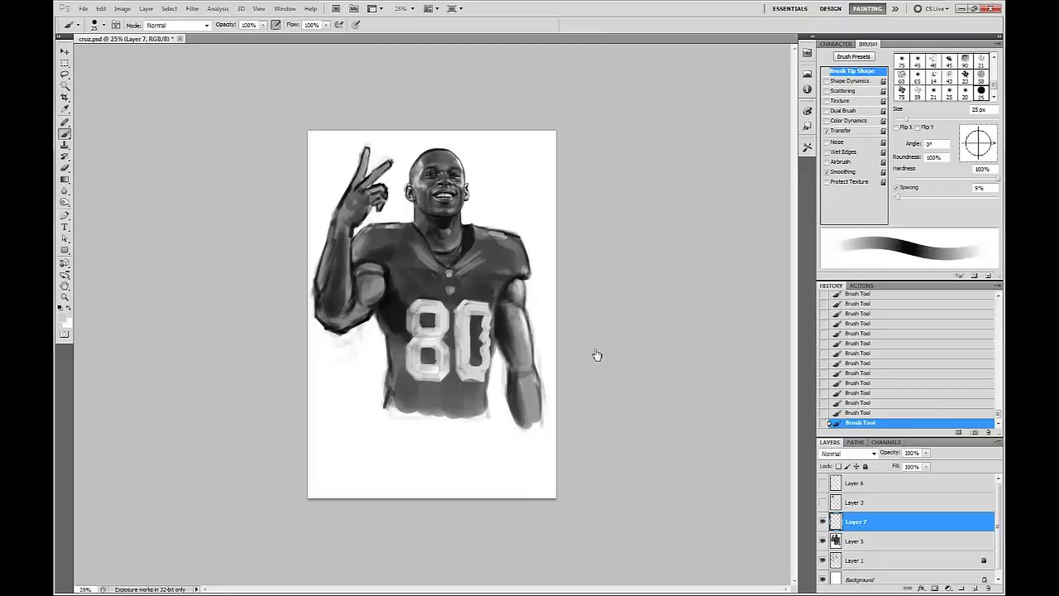
{"action": "key", "text": "ctrl+shift+h"}
{"action": "key", "text": "ctrl+shift+h"}
{"action": "key", "text": "ctrl+shift+h"}
{"action": "key", "text": "ctrl+shift+h"}
{"action": "key", "text": "ctrl+shift+h"}
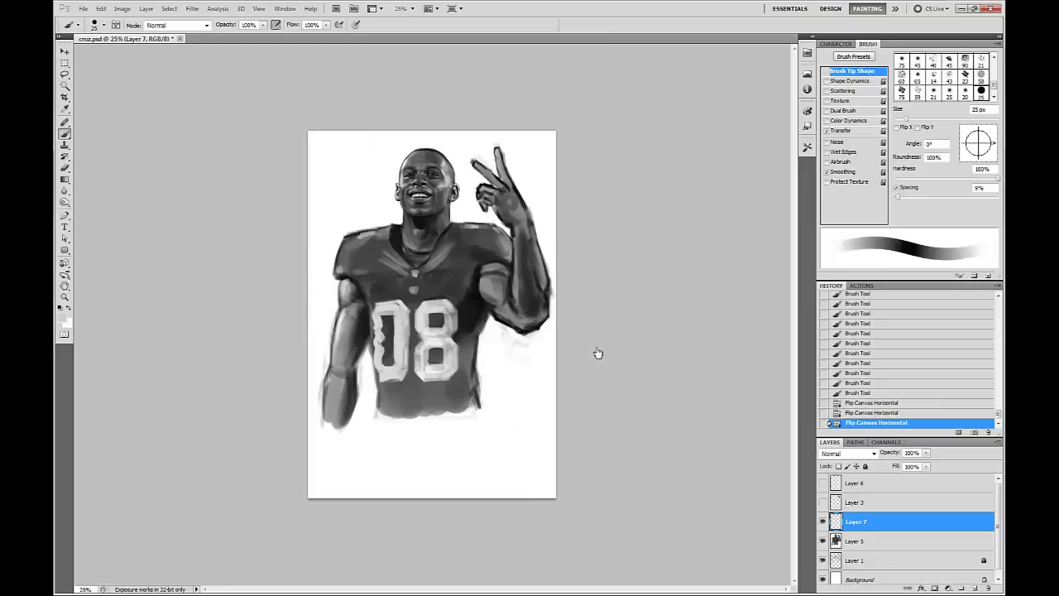
{"action": "key", "text": "ctrl+shift+h"}
{"action": "key", "text": "ctrl+shift+h"}
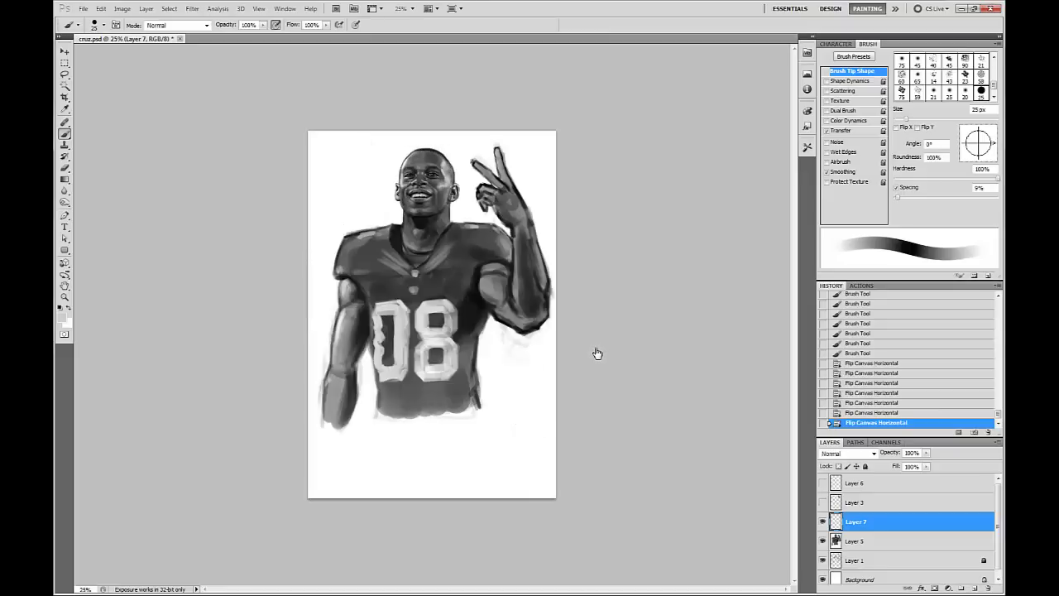
{"action": "key", "text": "ctrl+shift+h"}
{"action": "key", "text": "ctrl+shift+h"}
{"action": "key", "text": "Return"}
{"action": "key", "text": "ctrl+shift+h"}
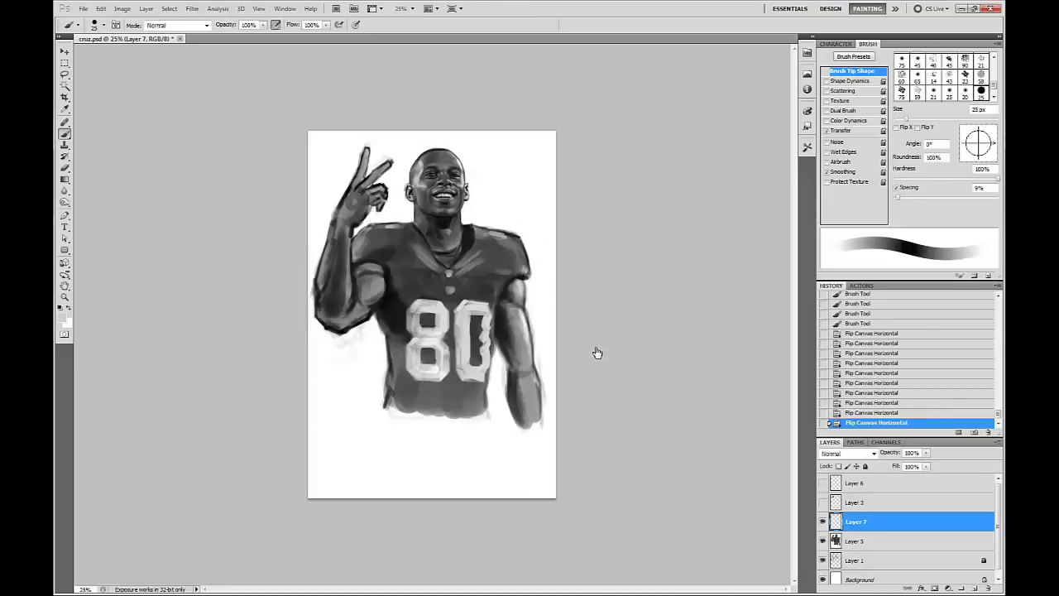
{"action": "key", "text": "ctrl+shift+h"}
{"action": "key", "text": "ctrl+shift+h"}
{"action": "key", "text": "ctrl+plus"}
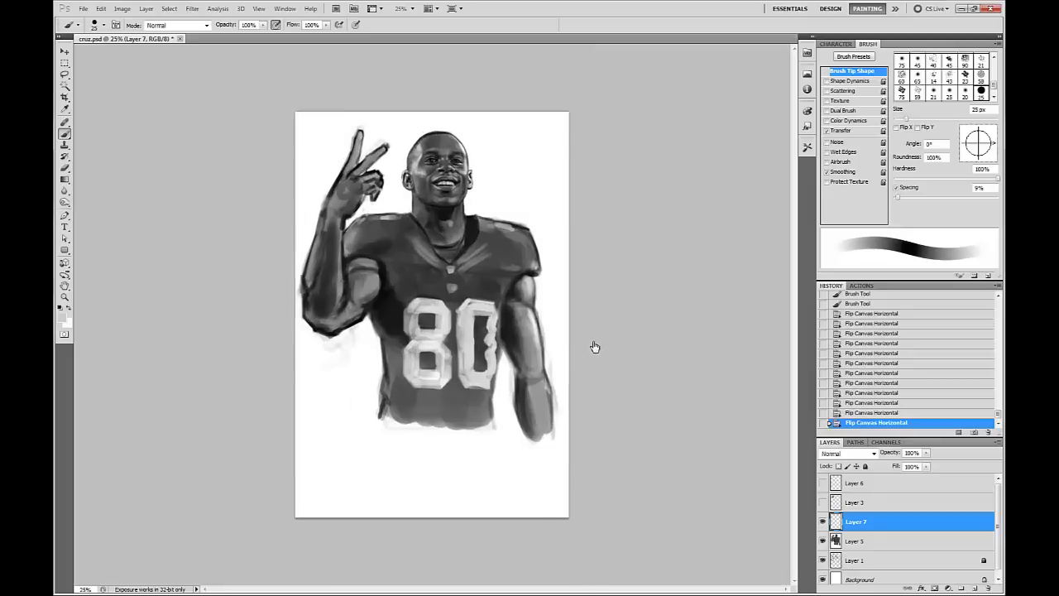
{"action": "key", "text": "ctrl+plus"}
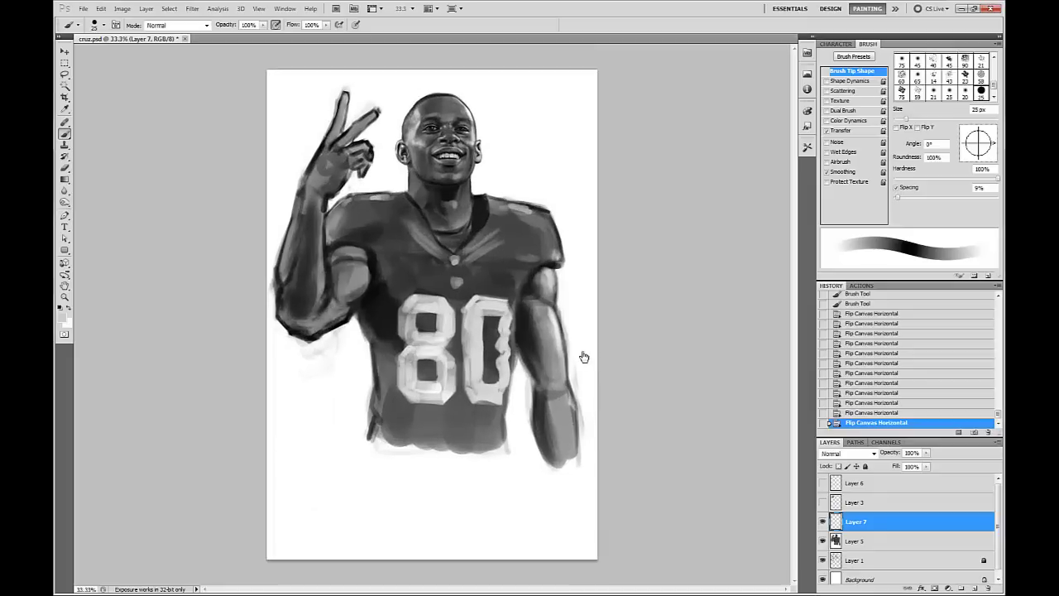
Darken the inner edge of the lowered arm around the elbow and forearm with a sampled dark tone and a 20 px brush, adding a lighter grey touch.
{"action": "left_click", "coordinate": [521, 332], "text": "alt"}
{"action": "key", "text": "bracketleft"}
{"action": "mouse_move", "coordinate": [527, 366]}
{"action": "left_mouse_down"}
{"action": "mouse_move", "coordinate": [522, 356]}
{"action": "mouse_move", "coordinate": [525, 364]}
{"action": "left_mouse_up"}
{"action": "left_click_drag", "start_coordinate": [518, 352], "coordinate": [534, 416]}
{"action": "left_click", "coordinate": [533, 401]}
{"action": "left_click_drag", "start_coordinate": [532, 396], "coordinate": [537, 426]}
{"action": "left_click_drag", "start_coordinate": [534, 412], "coordinate": [535, 419]}
{"action": "left_click_drag", "start_coordinate": [531, 405], "coordinate": [534, 417]}
{"action": "left_click_drag", "start_coordinate": [531, 402], "coordinate": [533, 414]}
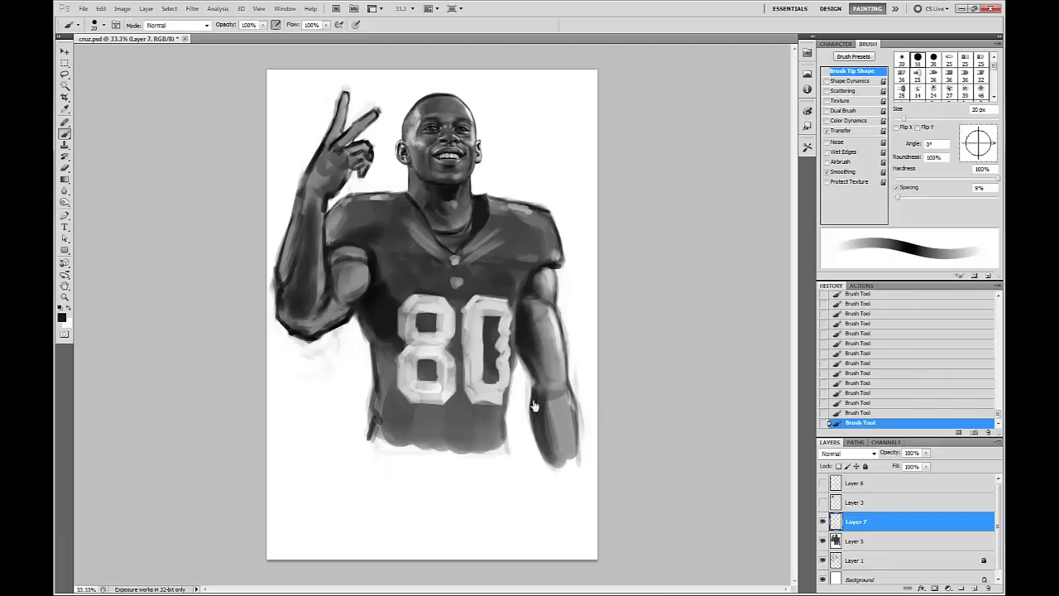
{"action": "left_click", "coordinate": [561, 365], "text": "alt"}
{"action": "mouse_move", "coordinate": [537, 392]}
{"action": "left_mouse_down"}
{"action": "mouse_move", "coordinate": [535, 370]}
{"action": "mouse_move", "coordinate": [536, 394]}
{"action": "left_mouse_up"}
{"action": "left_click", "coordinate": [523, 349], "text": "alt"}
Paint sampled mid-grey over the raised forearm and along its outer edge near the elbow, reducing the brush to 20 px.
{"action": "left_click", "coordinate": [322, 286], "text": "alt"}
{"action": "key", "text": "bracketright"}
{"action": "key", "text": "bracketright"}
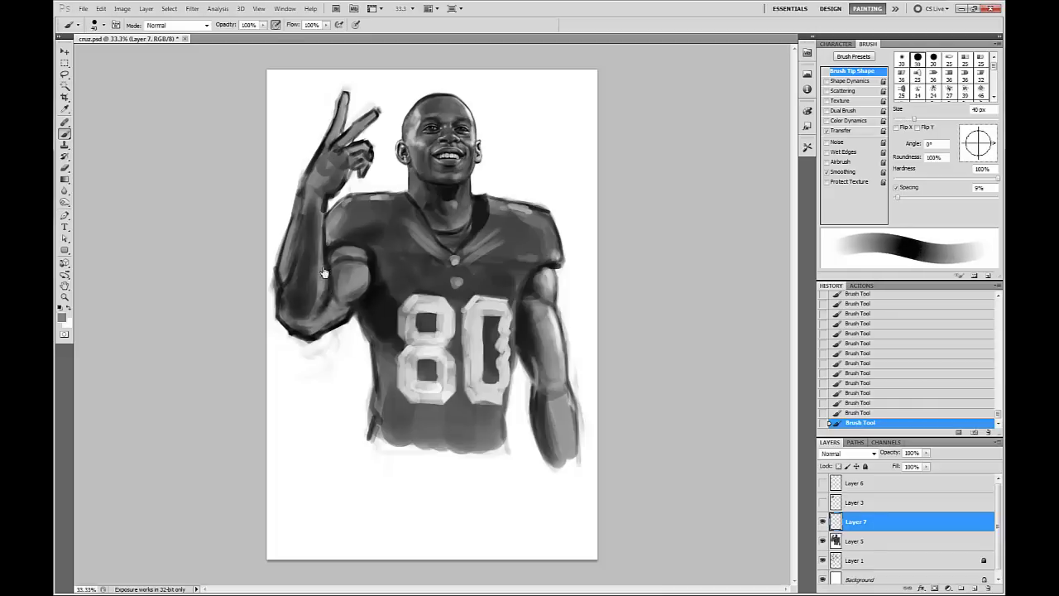
{"action": "key", "text": "bracketleft"}
{"action": "key", "text": "bracketleft"}
{"action": "key", "text": "bracketleft"}
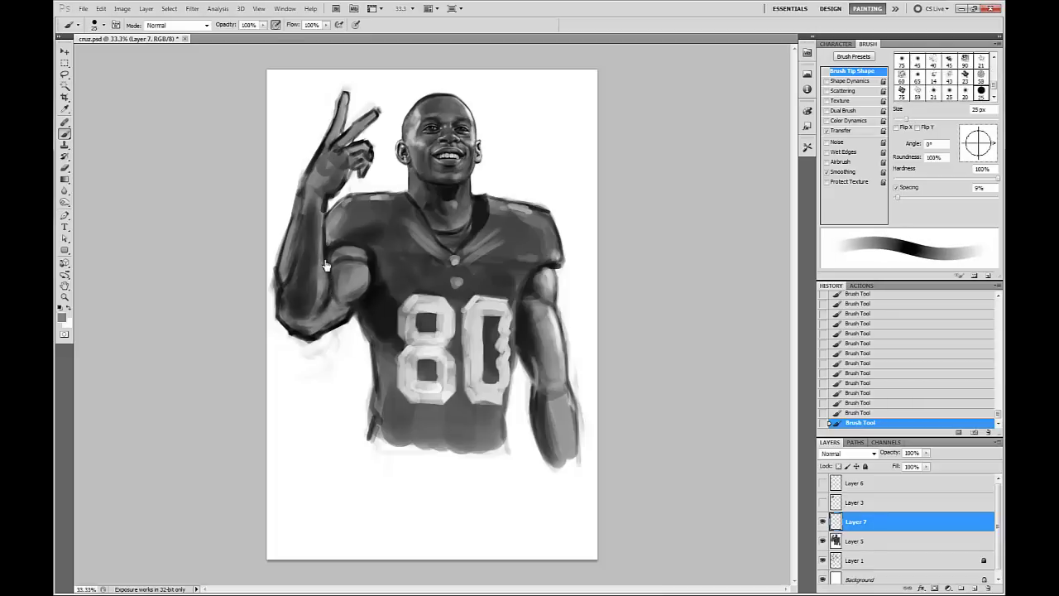
{"action": "key", "text": "comma"}
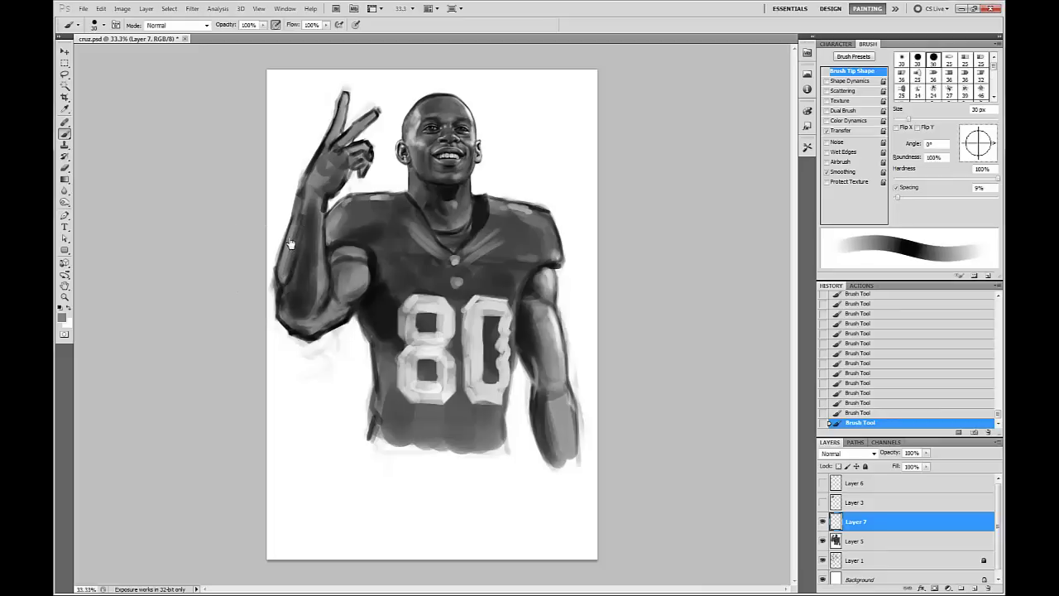
{"action": "left_click", "coordinate": [288, 307]}
{"action": "key", "text": "comma"}
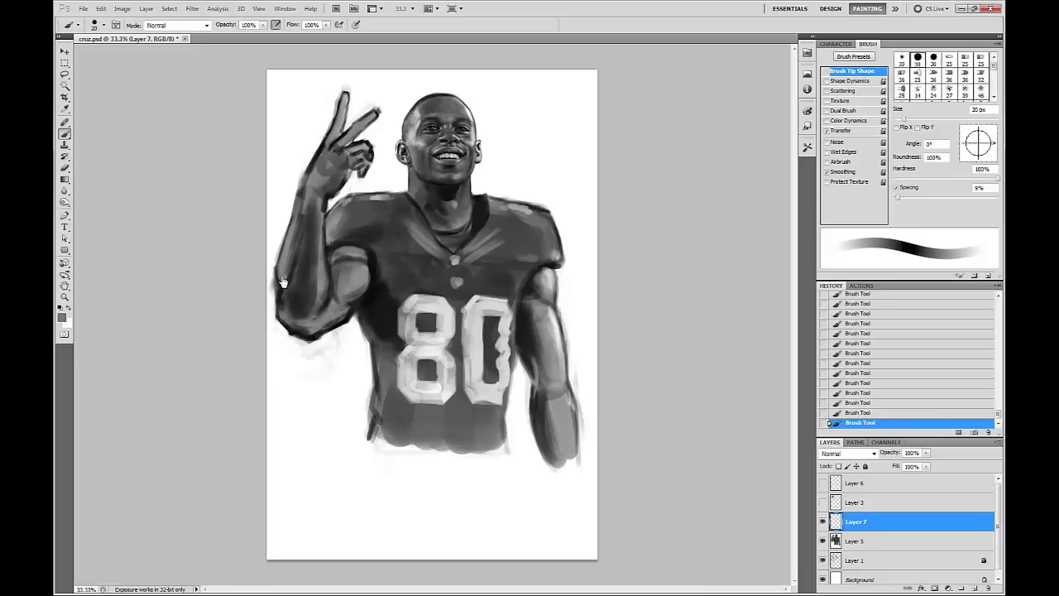
{"action": "left_click_drag", "start_coordinate": [282, 307], "coordinate": [281, 293]}
Mirror the canvas horizontally and back to compare both arms after the forearm touch-ups.
{"action": "key", "text": "ctrl+shift+h"}
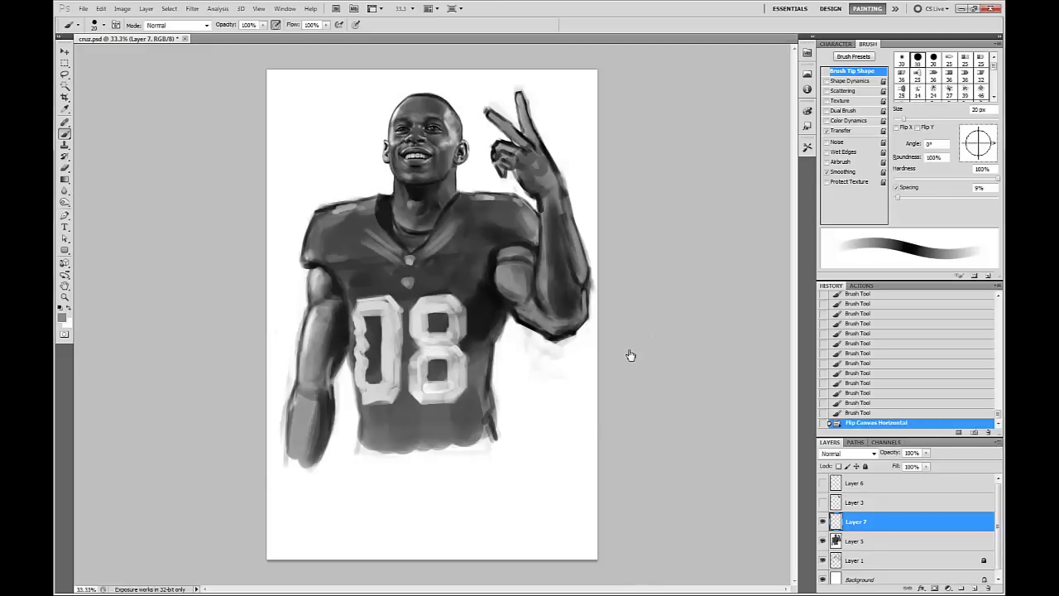
{"action": "key", "text": "h"}
{"action": "key", "text": "h"}
{"action": "key", "text": "h"}
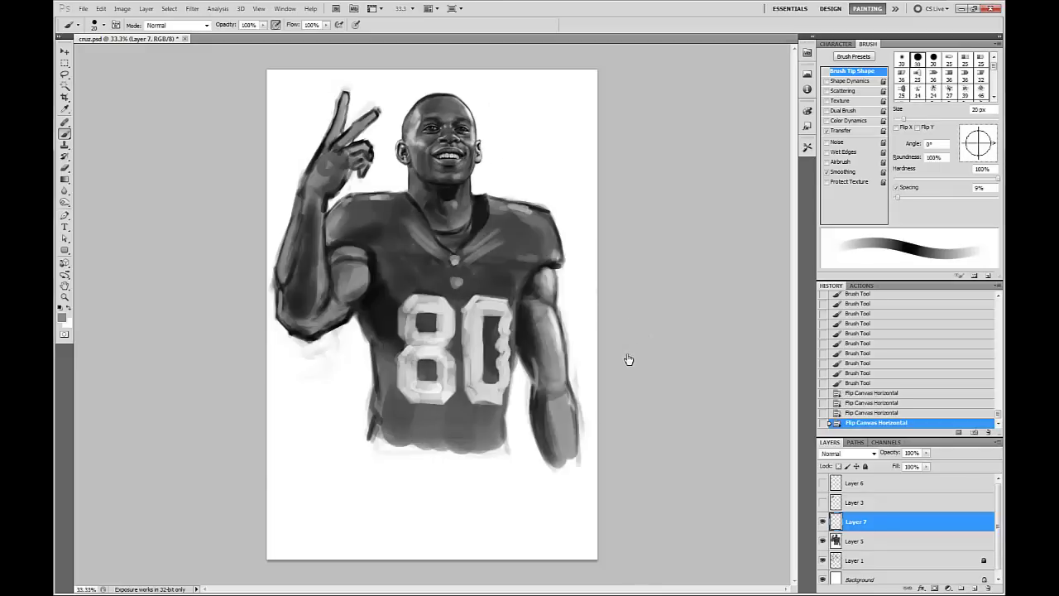
Flip the canvas vertically back and forth to examine the figure's balance upside down.
{"action": "key", "text": "ctrl+shift+v"}
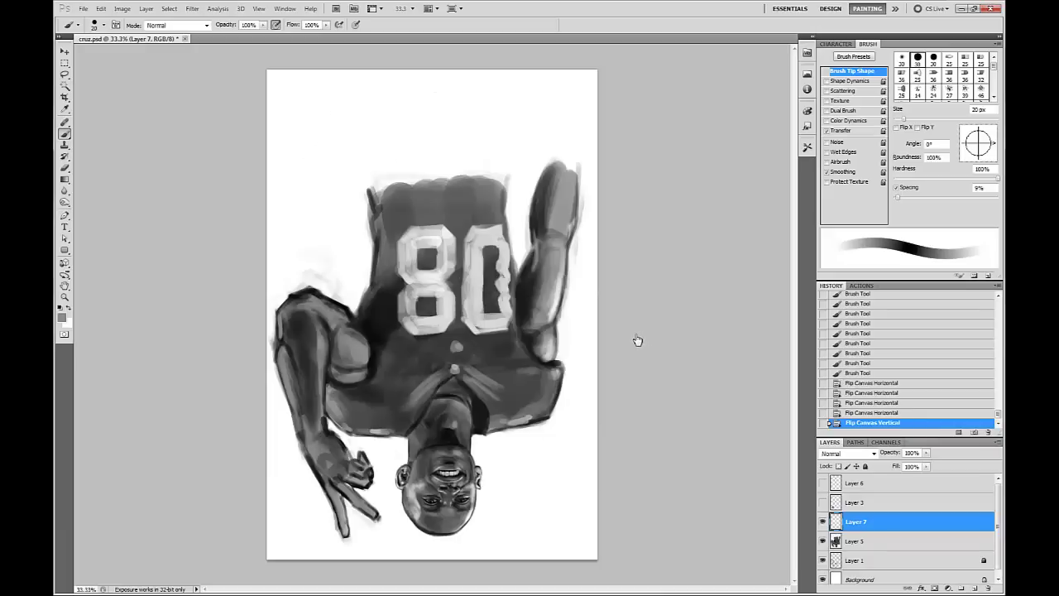
{"action": "key", "text": "shift+h"}
{"action": "key", "text": "shift+h"}
{"action": "key", "text": "shift+h"}
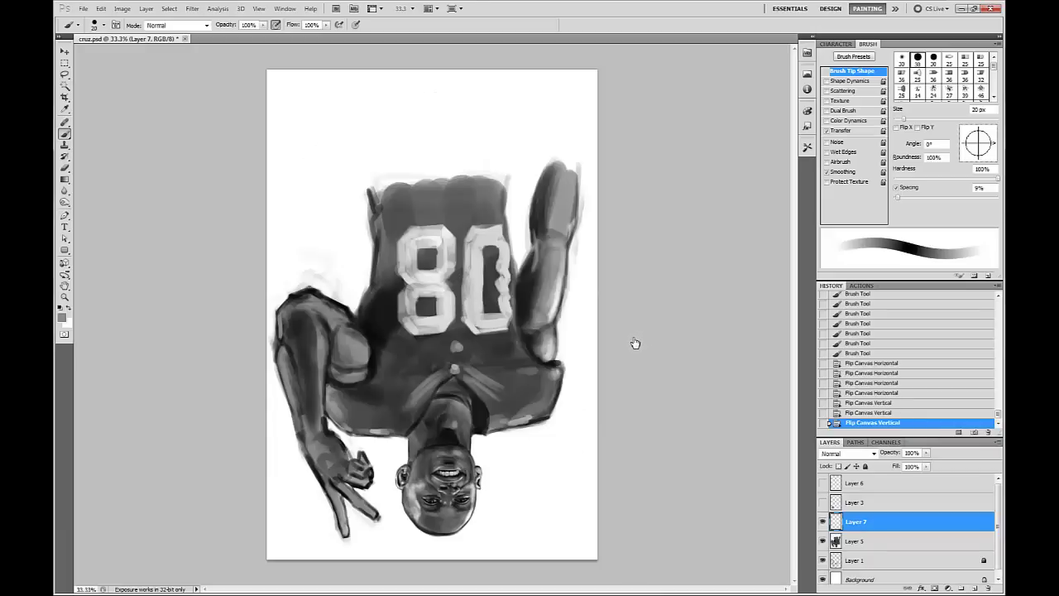
{"action": "key", "text": "shift+h"}
{"action": "key", "text": "shift+h"}
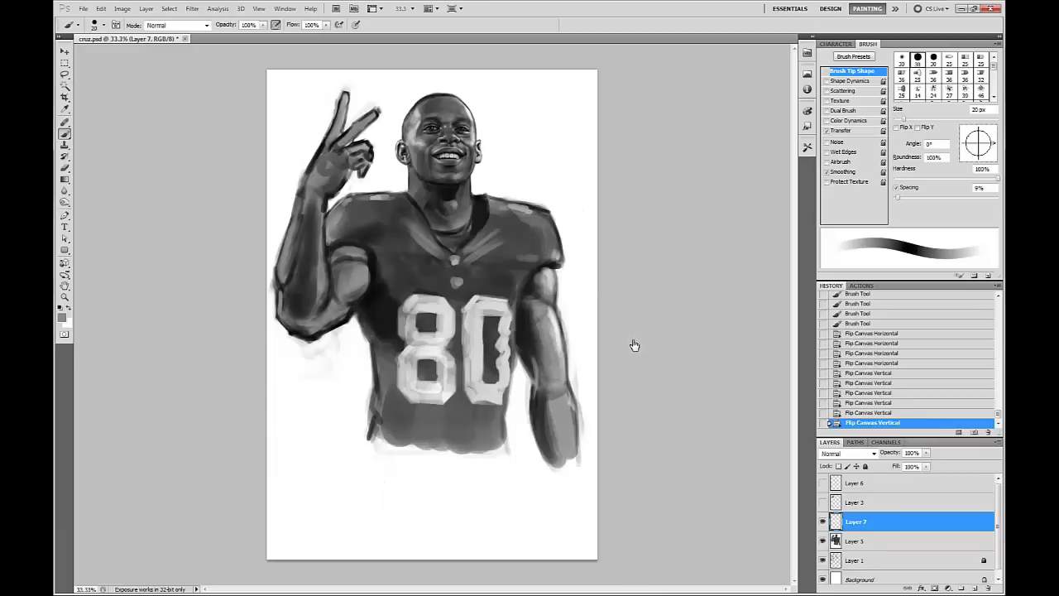
{"action": "key", "text": "shift+h"}
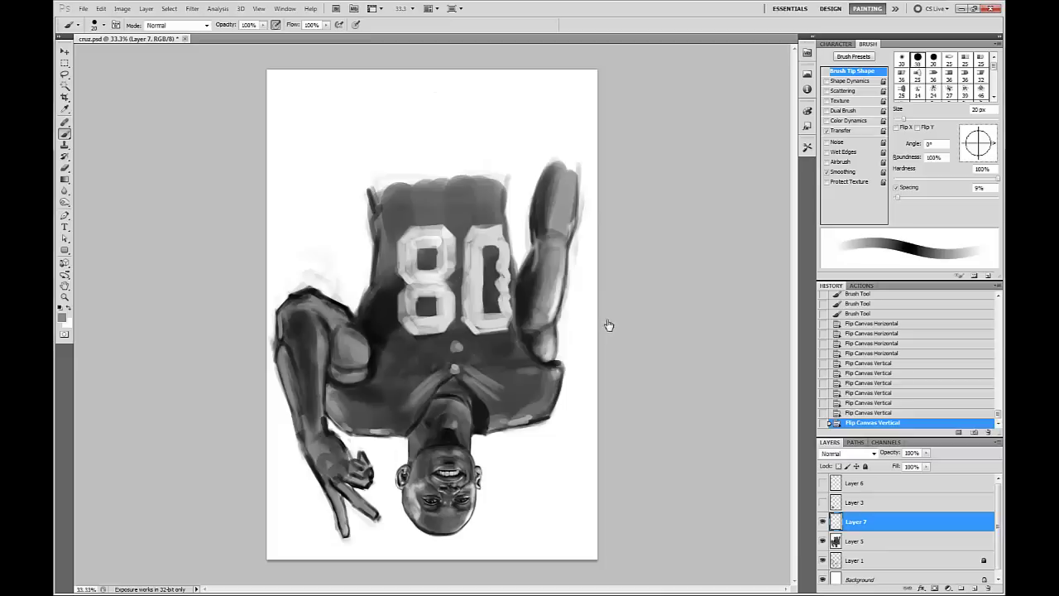